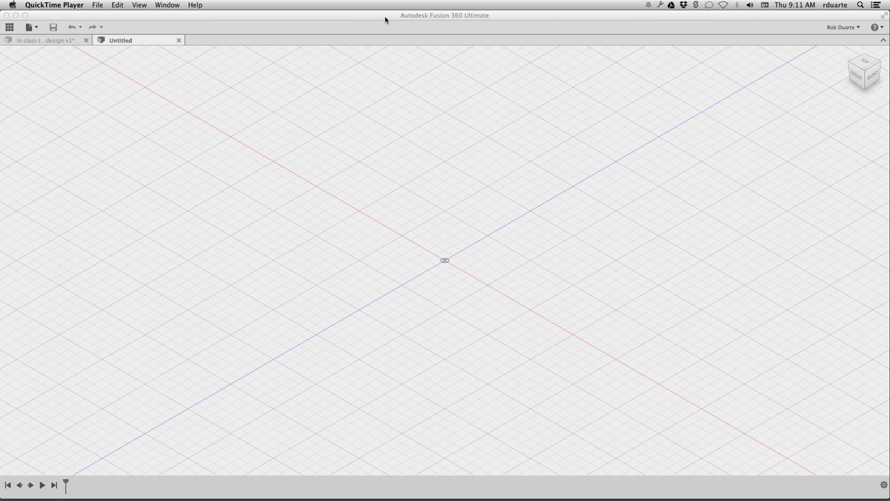
- Create a flat box on the horizontal origin plane, starting at the origin, with a 50 mm by 50 mm base
{"action": "left_click", "coordinate": [385, 19]}
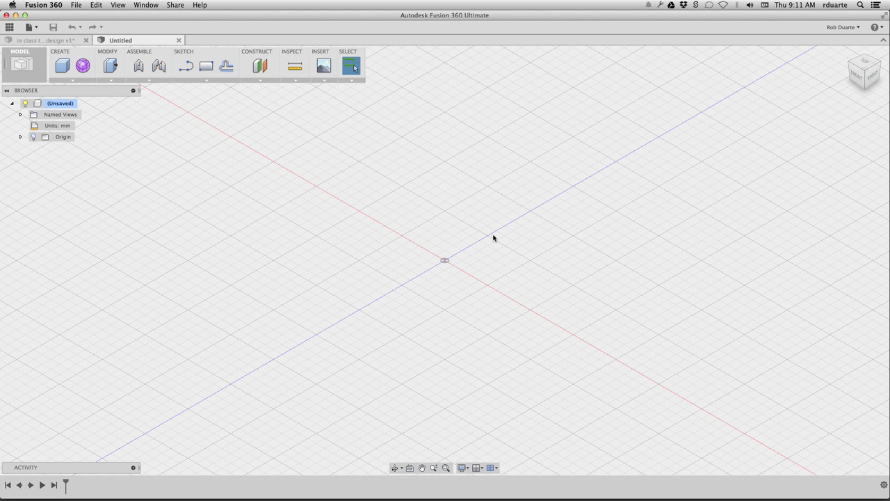
{"action": "scroll", "coordinate": [493, 238], "scroll_direction": "right", "scroll_amount": 3, "text": "shift"}
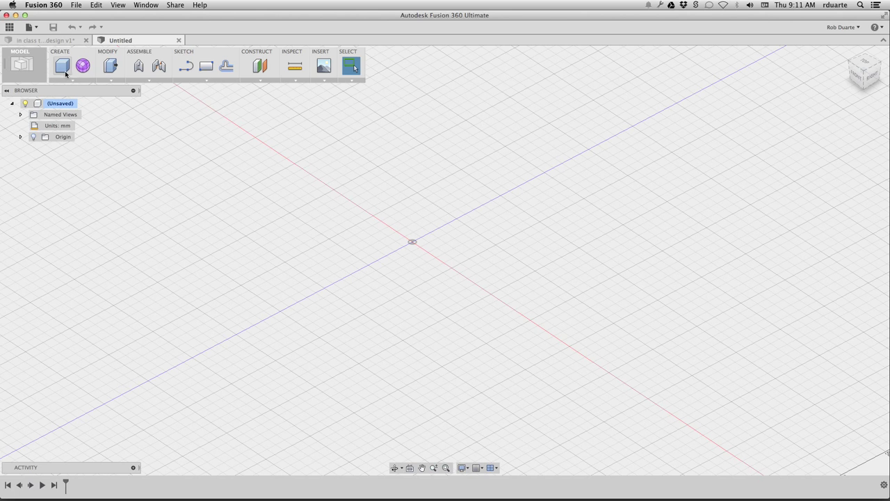
{"action": "key", "text": "r"}
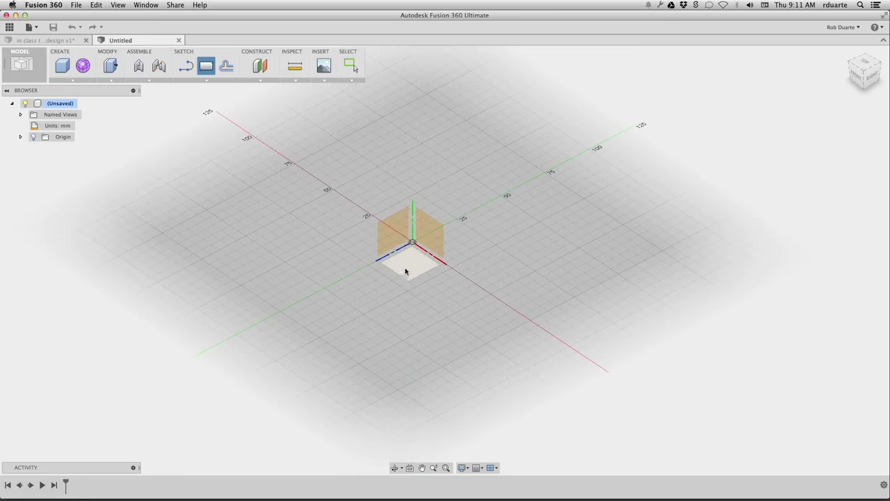
{"action": "left_click", "coordinate": [409, 252]}
{"action": "left_click", "coordinate": [412, 241]}
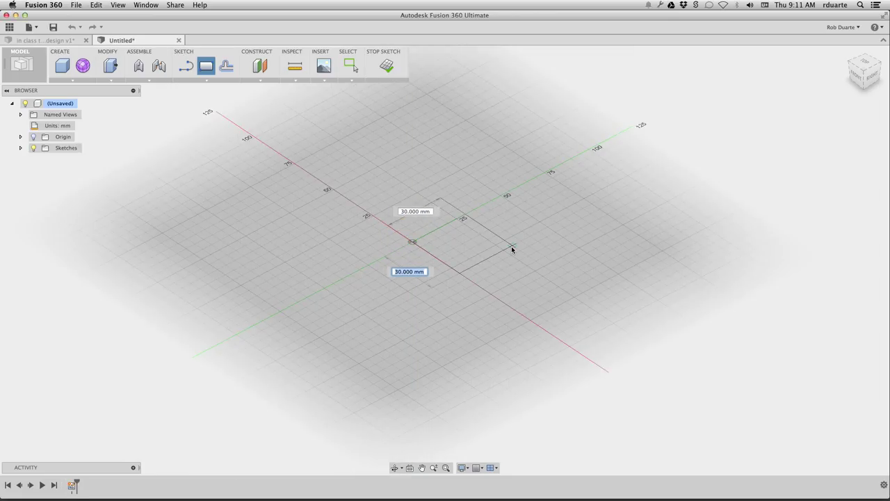
{"action": "type", "text": "50"}
{"action": "key", "text": "Tab"}
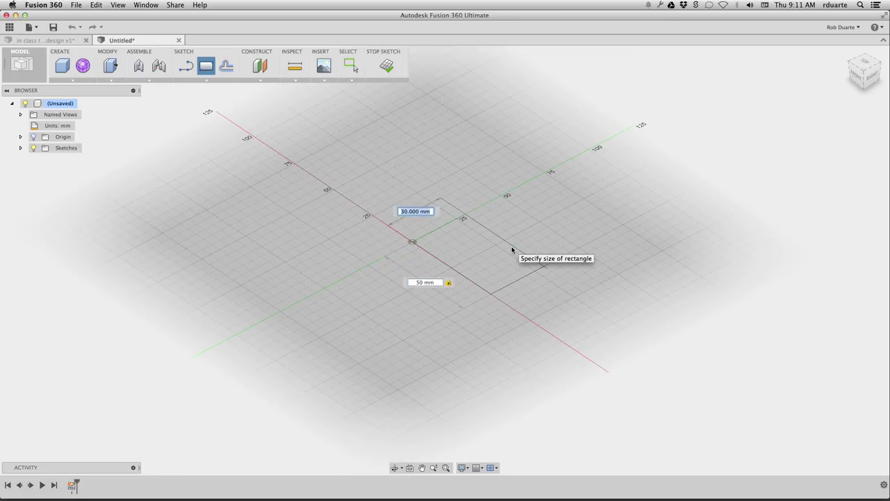
{"action": "type", "text": "50"}
{"action": "key", "text": "Tab"}
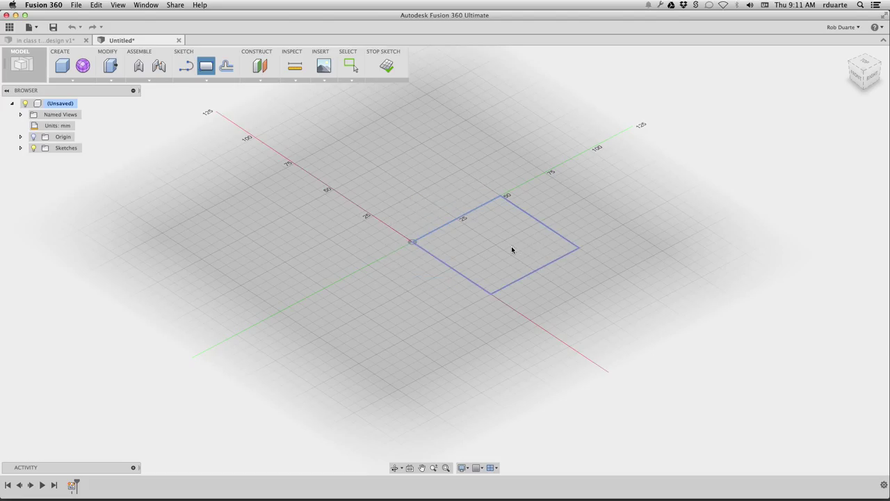
{"action": "key", "text": "Return"}
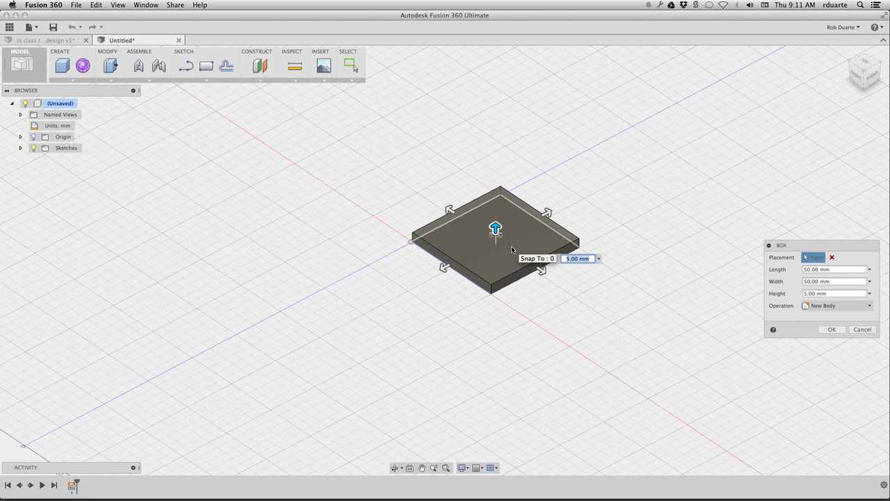
{"action": "type", "text": "5"}
{"action": "key", "text": "Return"}
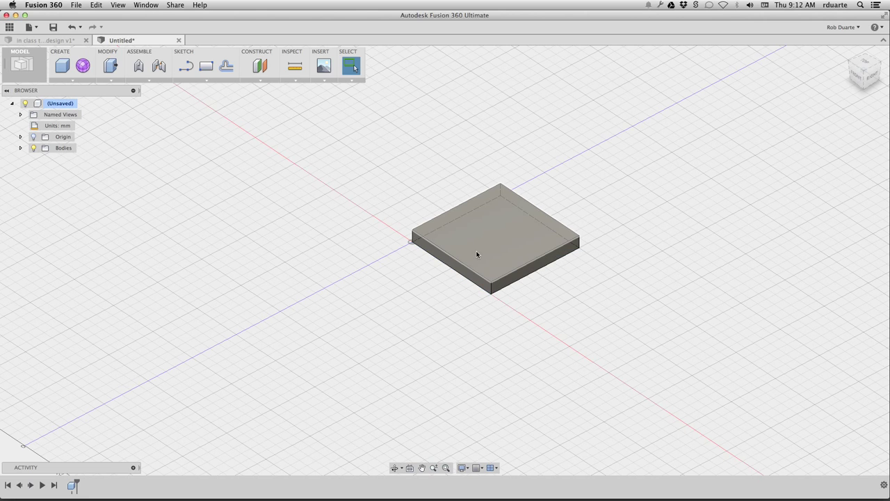
- Rename the new box body as "tile relief"
{"action": "left_click", "coordinate": [20, 148]}
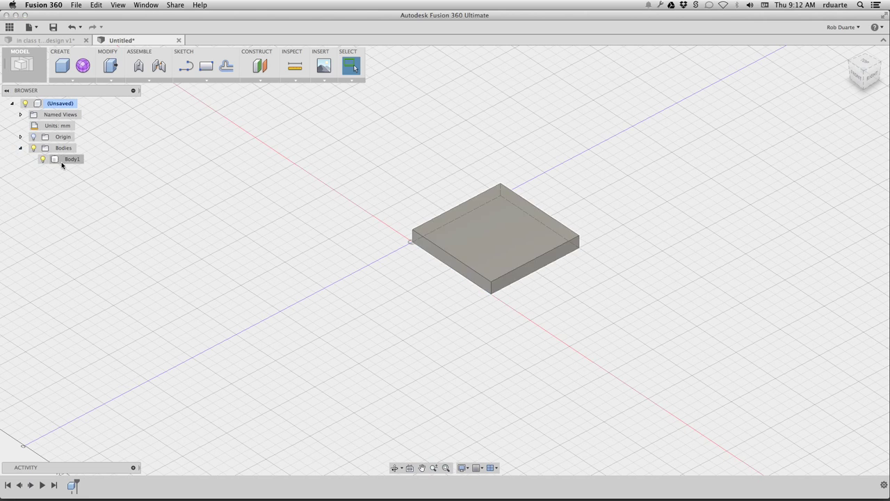
{"action": "left_click", "coordinate": [65, 160]}
{"action": "double_click", "coordinate": [71, 160]}
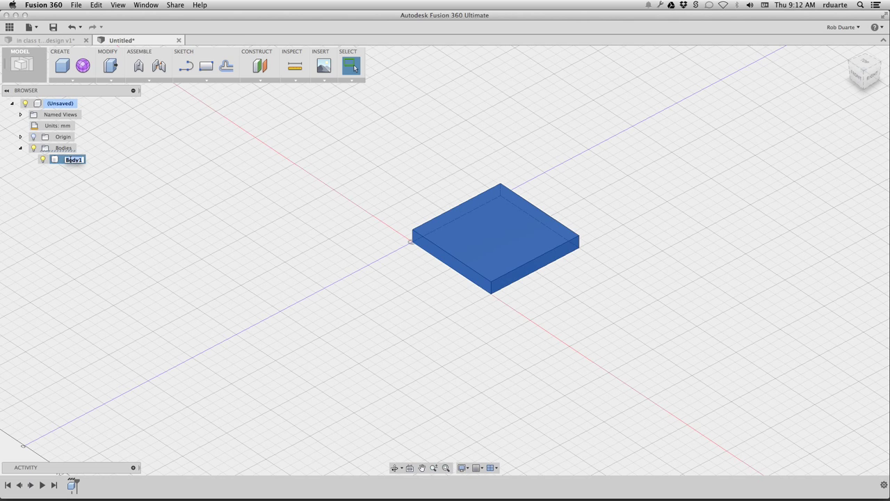
{"action": "type", "text": "tile relief"}
{"action": "key", "text": "Return"}
- Extrude the bottom face of the tile relief 6.5 mm downward as a new body
{"action": "middle_click_drag", "start_coordinate": [274, 159], "coordinate": [133, 91], "text": "shift"}
{"action": "key", "text": "F6"}
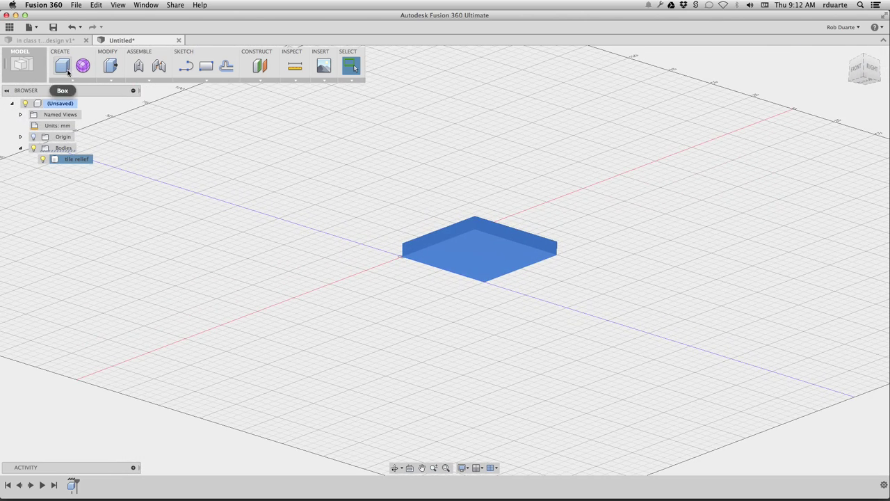
{"action": "left_click", "coordinate": [70, 79]}
{"action": "left_click", "coordinate": [82, 146]}
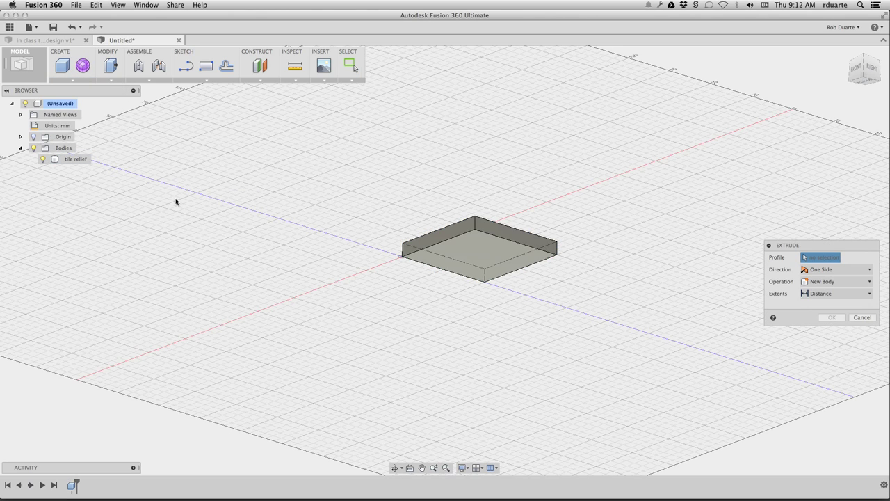
{"action": "left_click", "coordinate": [490, 256]}
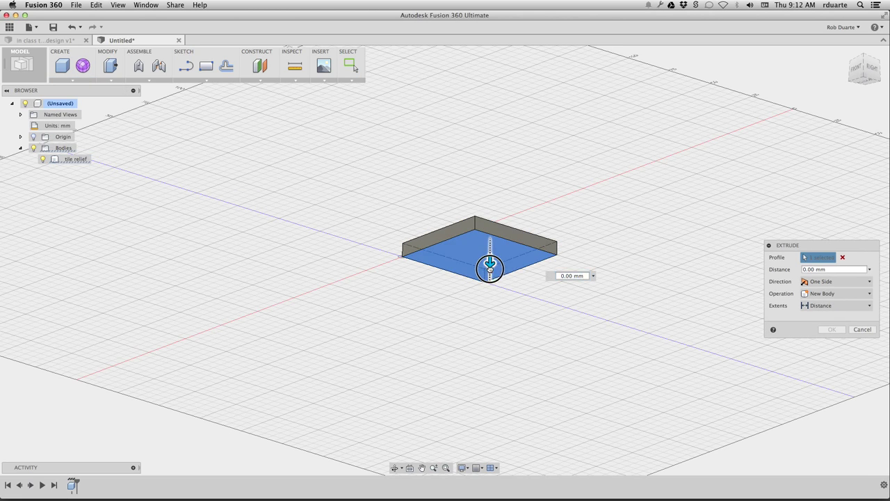
{"action": "mouse_move", "coordinate": [482, 272]}
{"action": "left_mouse_down"}
{"action": "mouse_move", "coordinate": [483, 288]}
{"action": "mouse_move", "coordinate": [490, 282]}
{"action": "left_mouse_up"}
{"action": "type", "text": "6.5"}
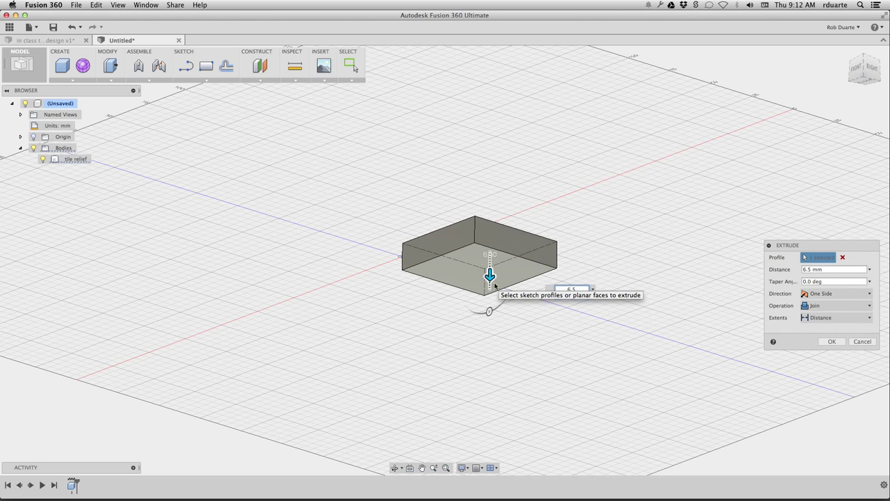
{"action": "left_click", "coordinate": [839, 306]}
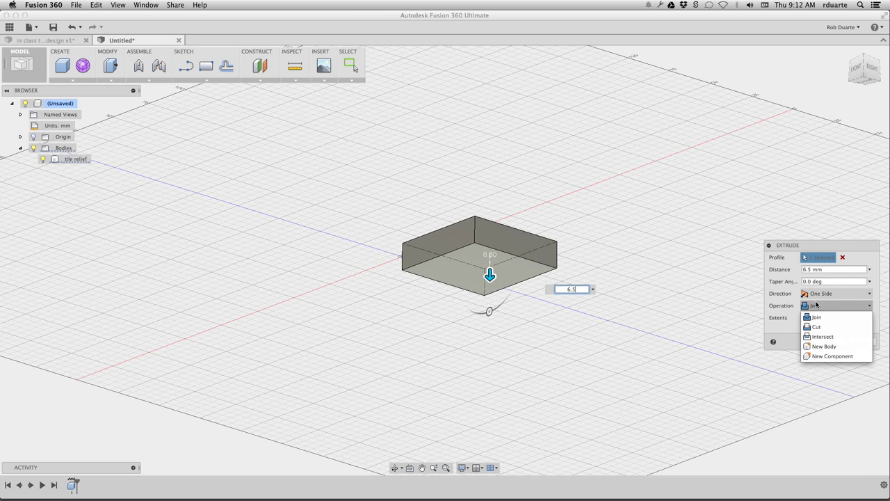
{"action": "left_click", "coordinate": [829, 341]}
{"action": "left_click", "coordinate": [833, 341]}
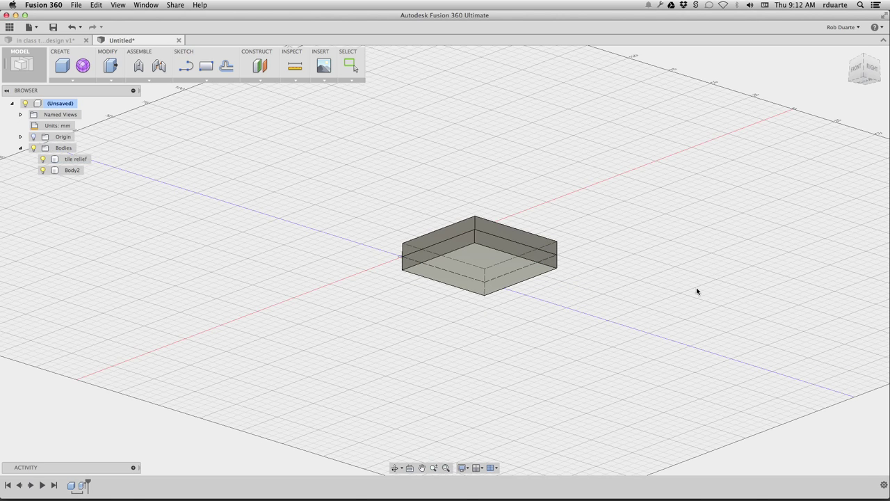
- Rename the body extruded beneath the tile relief as "tile base"
{"action": "double_click", "coordinate": [73, 170]}
{"action": "type", "text": "t"}
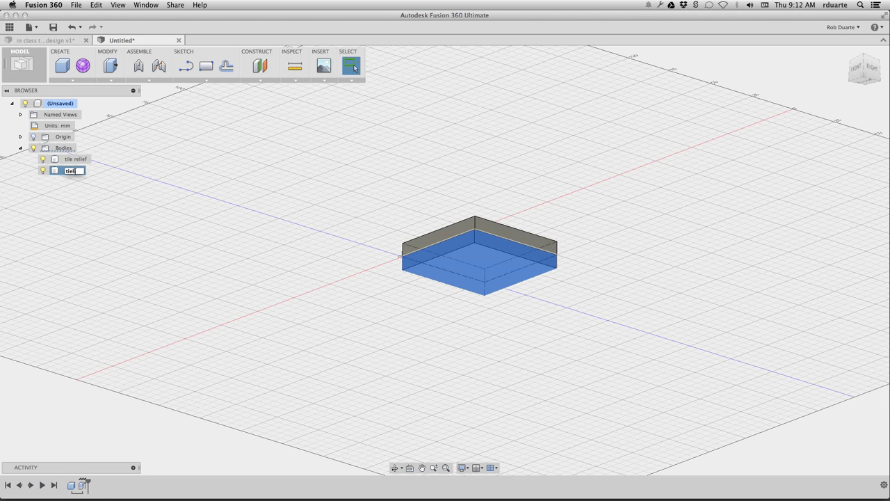
{"action": "type", "text": "ile base"}
{"action": "key", "text": "Return"}
- Start a sketch on the underside of the tile base and offset its square outline 7 mm outward
{"action": "key", "text": "F6"}
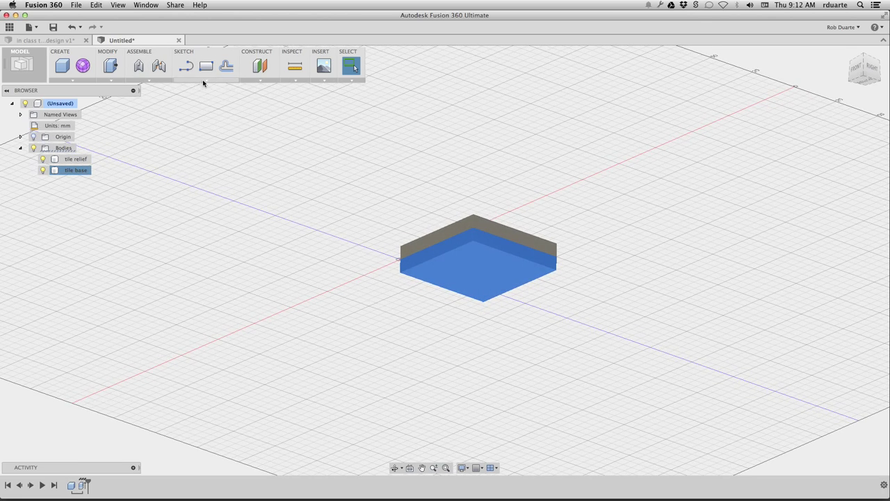
{"action": "left_click", "coordinate": [204, 78]}
{"action": "left_click", "coordinate": [218, 98]}
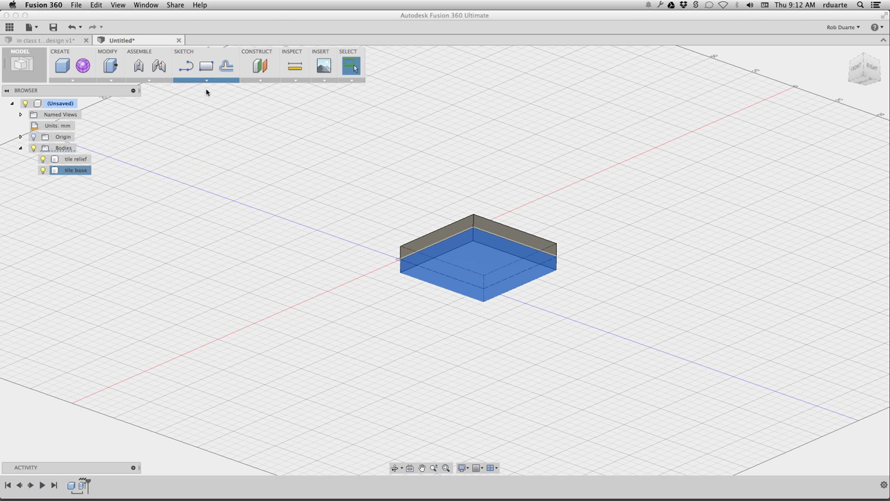
{"action": "left_click", "coordinate": [484, 275]}
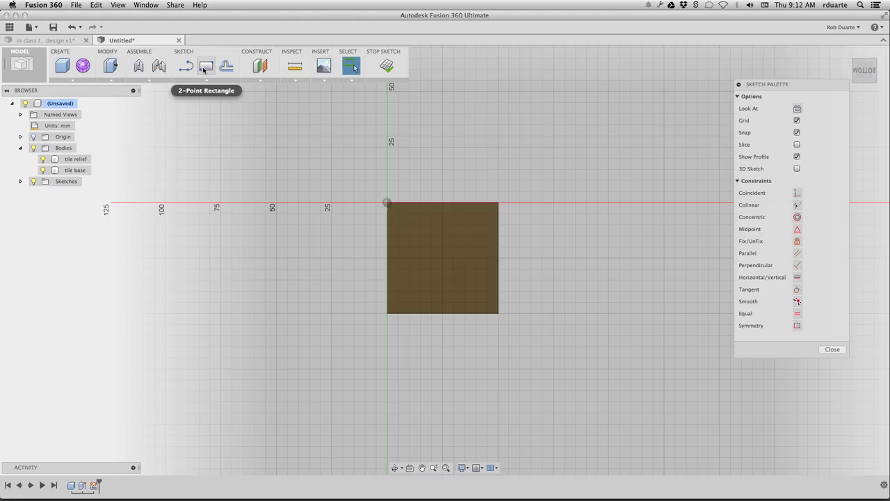
{"action": "left_click", "coordinate": [227, 66]}
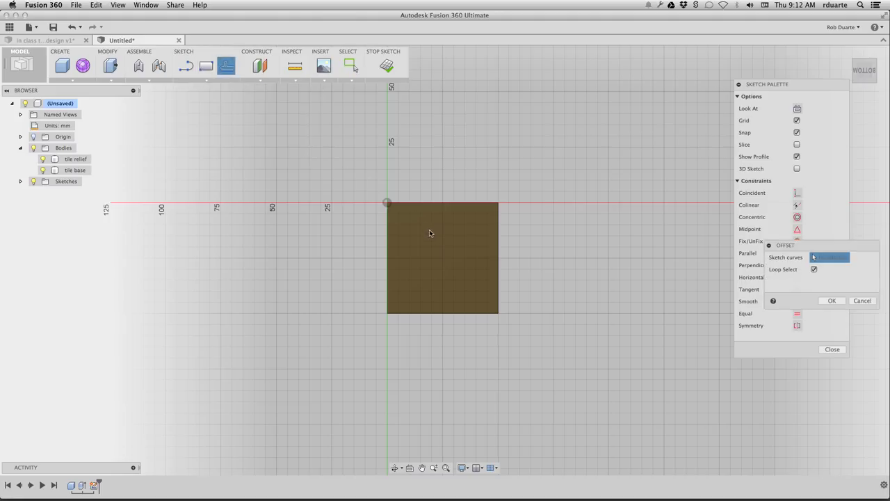
{"action": "left_click", "coordinate": [387, 230]}
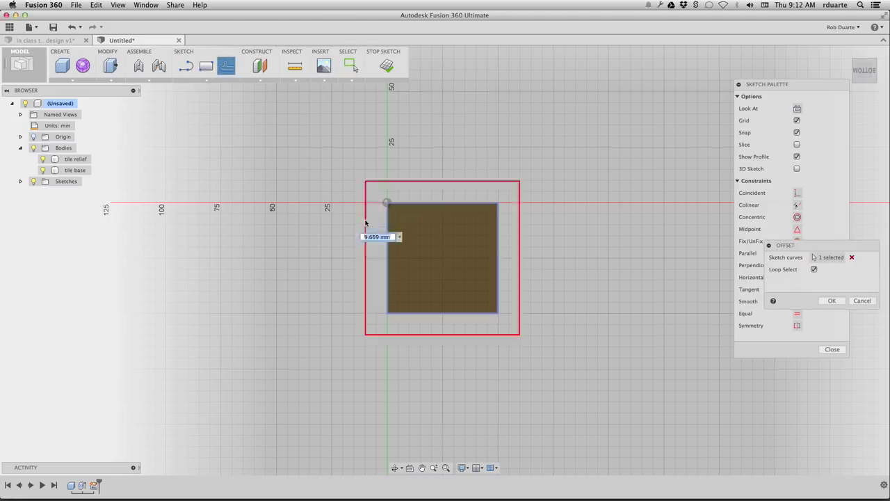
{"action": "type", "text": "7"}
{"action": "key", "text": "Return"}
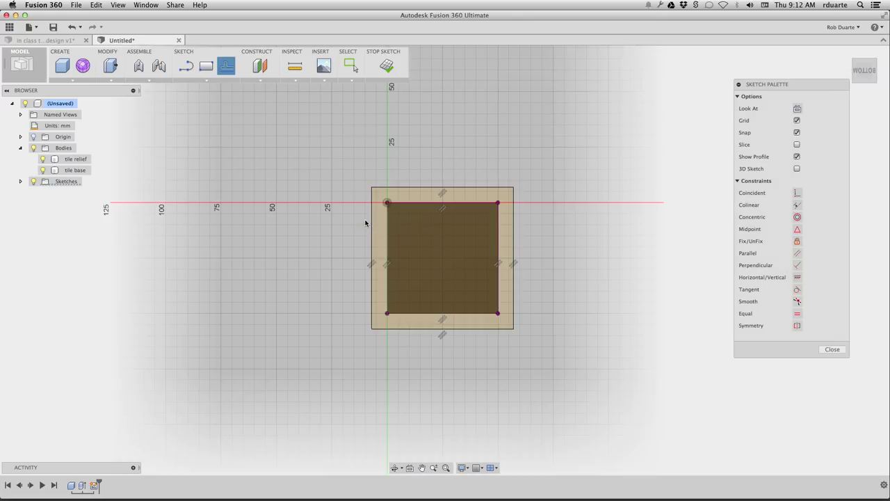
- Offset the outer square another 8 mm outward and finish the sketch
{"action": "left_click", "coordinate": [226, 65]}
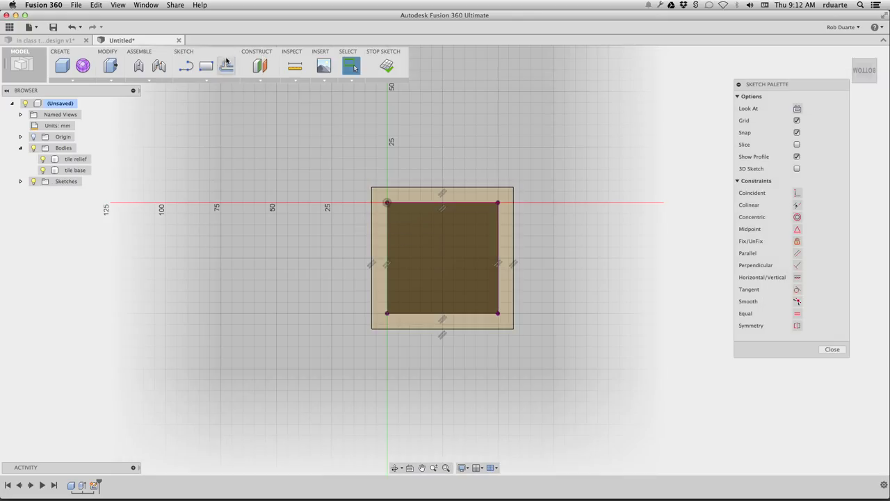
{"action": "left_click", "coordinate": [372, 189]}
{"action": "type", "text": "8"}
{"action": "key", "text": "Return"}
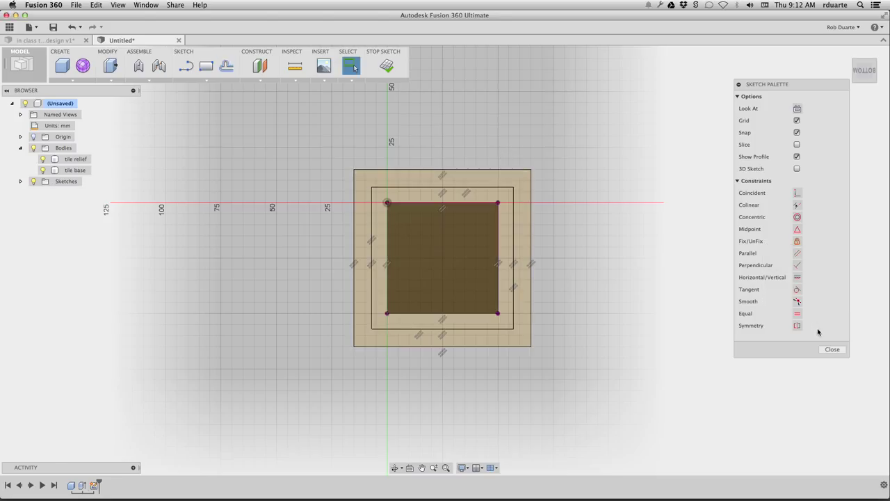
{"action": "left_click", "coordinate": [832, 350]}
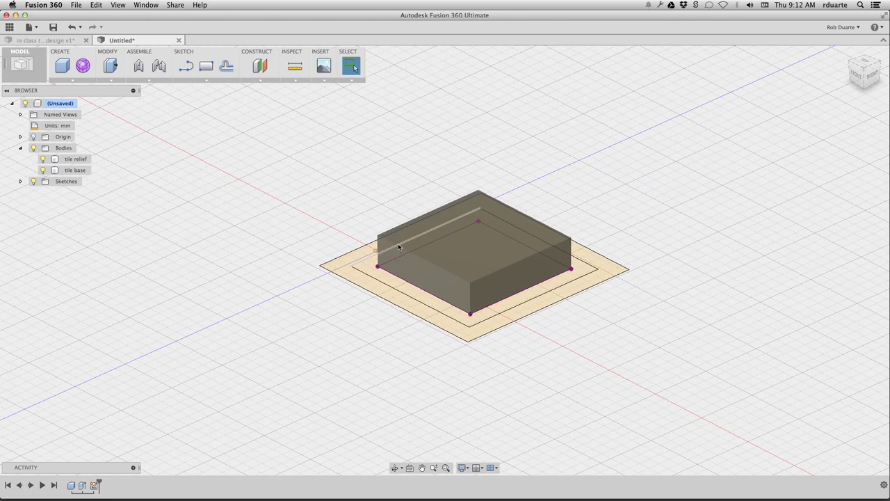
- Set up an upward extrusion of the outer ring profile as a new body, ending at the tile relief's top face
{"action": "left_click", "coordinate": [109, 67]}
{"action": "left_click", "coordinate": [382, 295]}
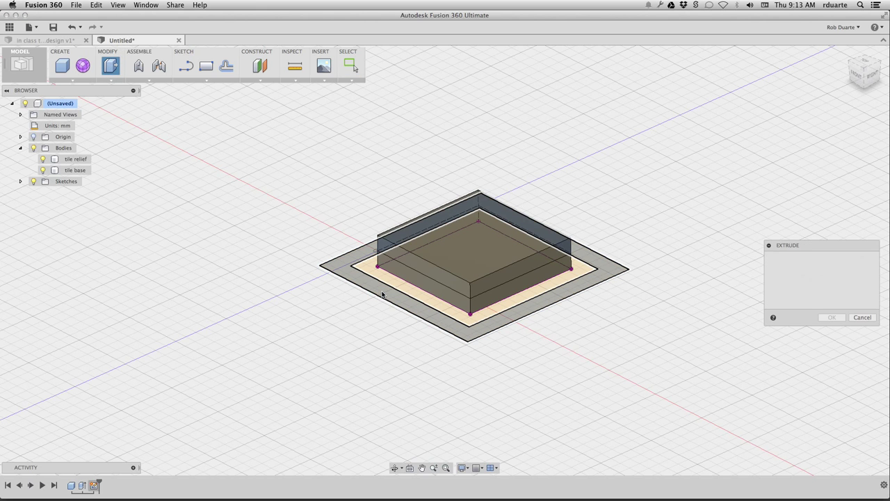
{"action": "left_click_drag", "start_coordinate": [407, 300], "coordinate": [404, 267]}
{"action": "left_click", "coordinate": [835, 317]}
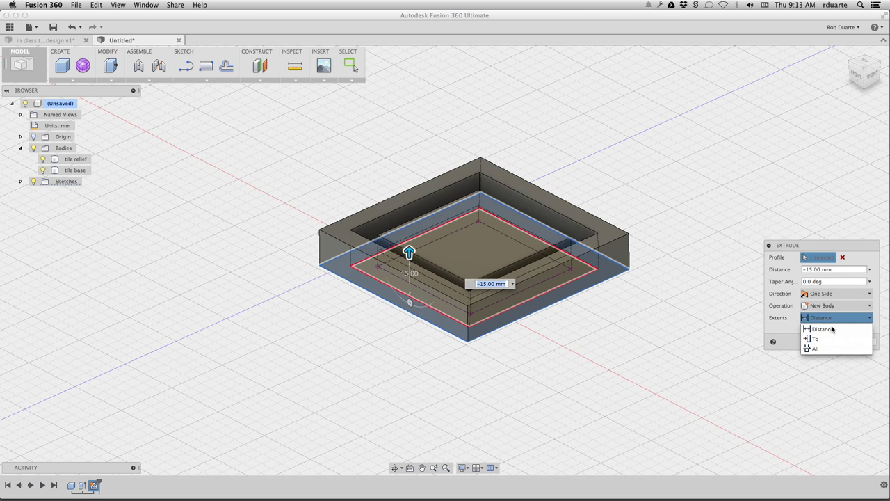
{"action": "left_click", "coordinate": [820, 339]}
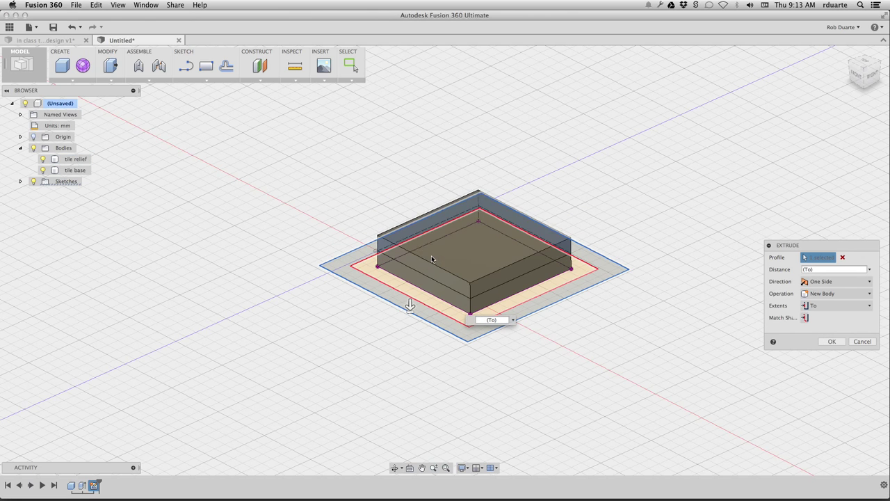
{"action": "left_click", "coordinate": [418, 261]}
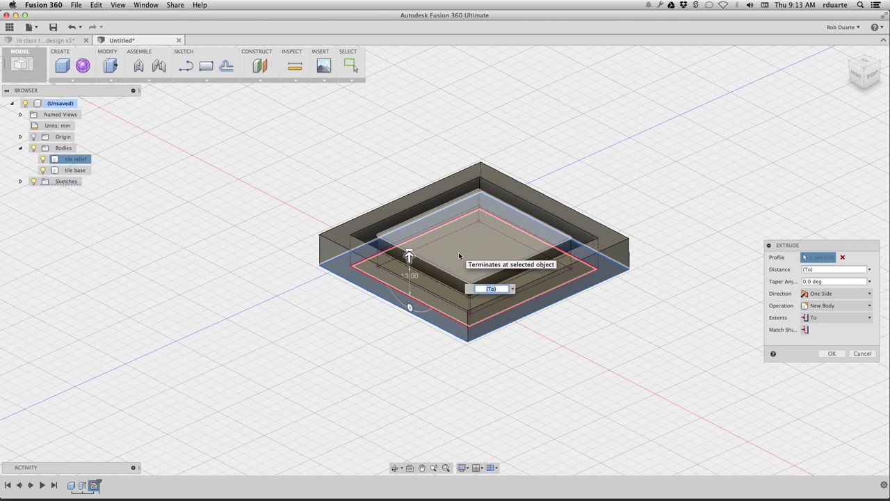
- Switch the ring extrusion's extents to Distance, set it to -21 mm and complete the new body
{"action": "left_click", "coordinate": [847, 319]}
{"action": "left_click", "coordinate": [834, 330]}
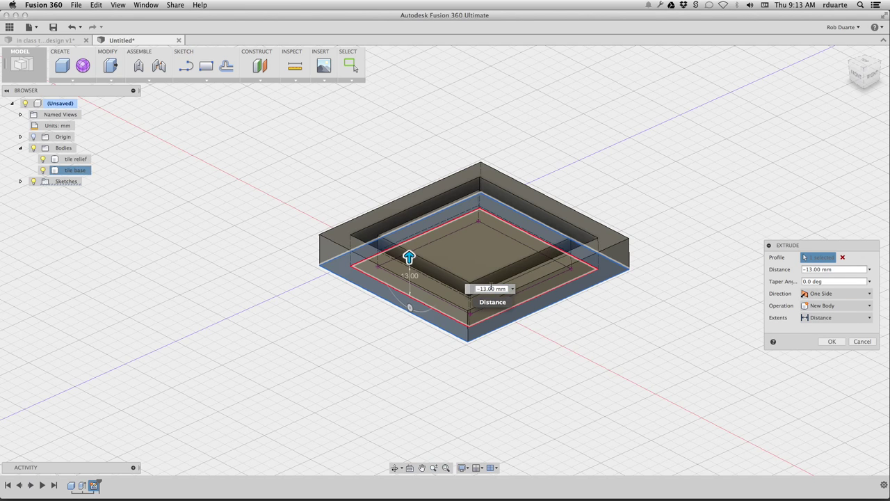
{"action": "left_click_drag", "start_coordinate": [491, 288], "coordinate": [475, 289]}
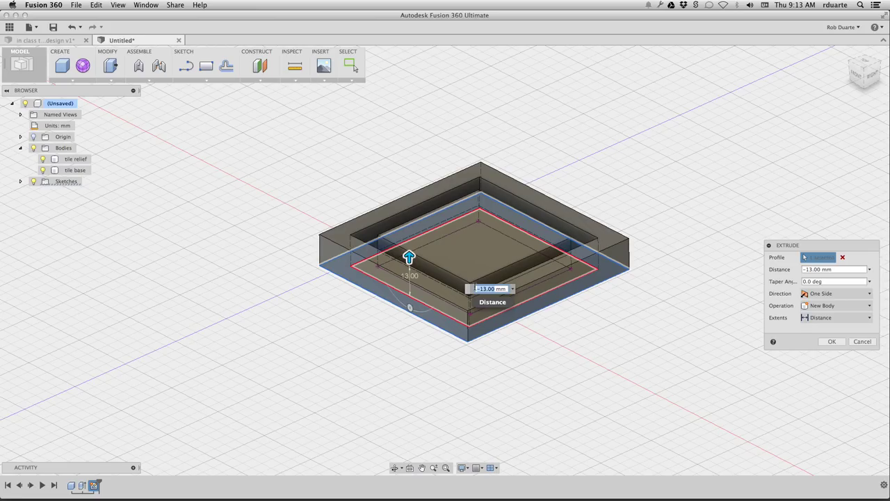
{"action": "type", "text": "-21"}
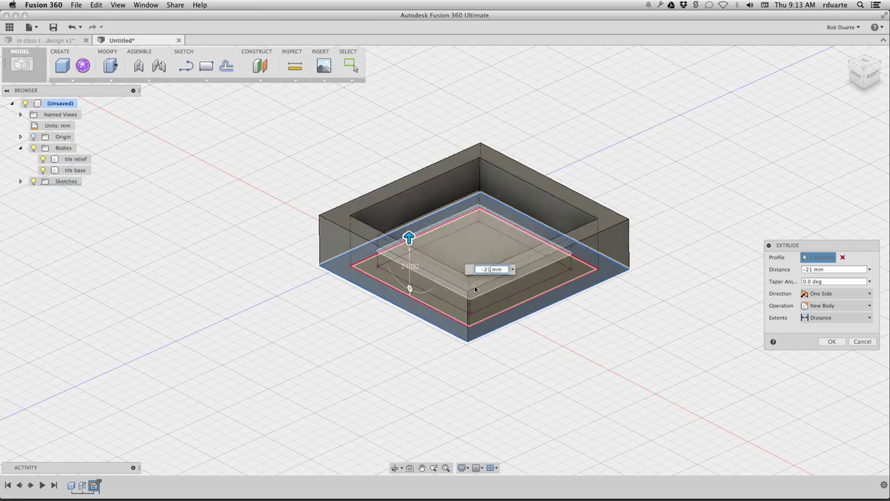
{"action": "key", "text": "Return"}
{"action": "left_click", "coordinate": [489, 220]}
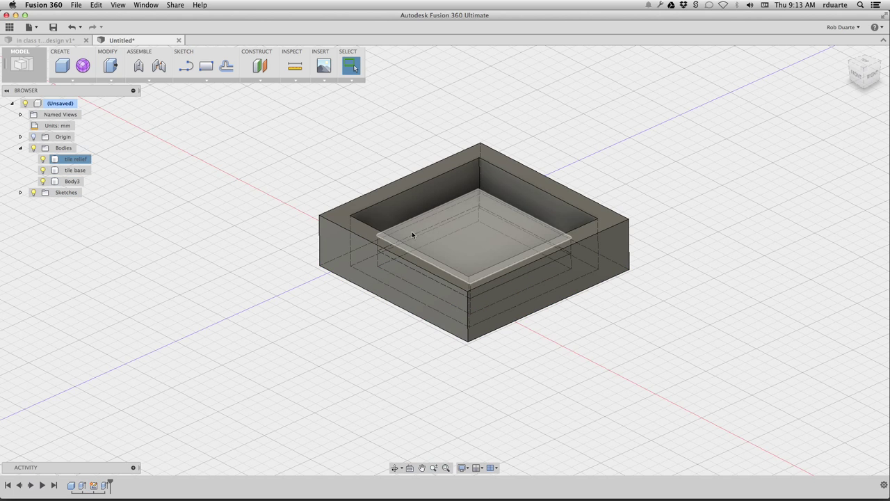
{"action": "left_click", "coordinate": [444, 184]}
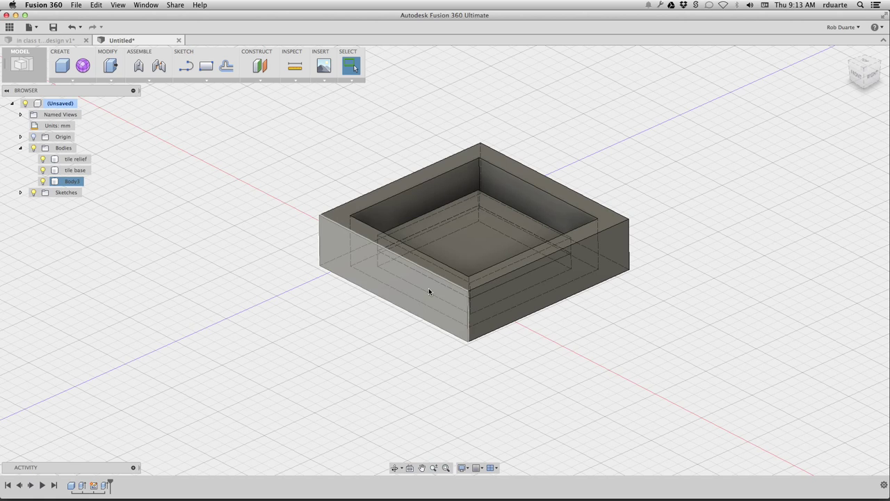
{"action": "left_click", "coordinate": [441, 218]}
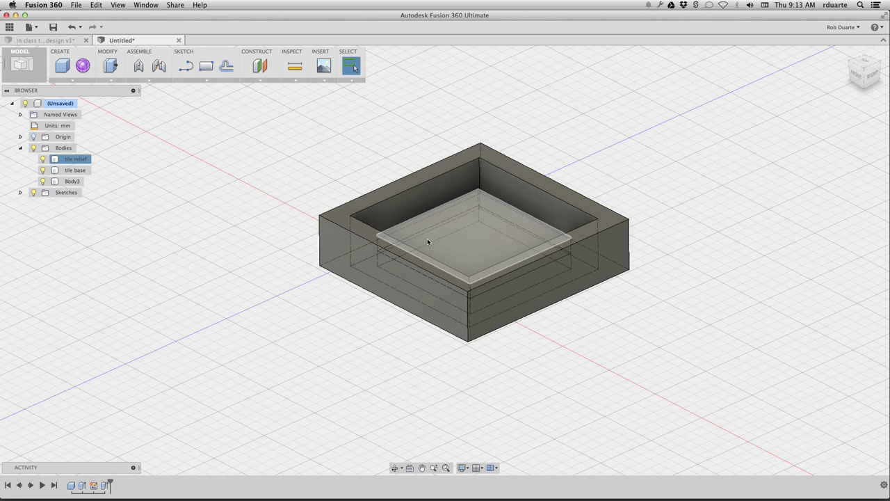
{"action": "left_click", "coordinate": [521, 230]}
{"action": "left_click", "coordinate": [428, 240]}
{"action": "left_click", "coordinate": [360, 294]}
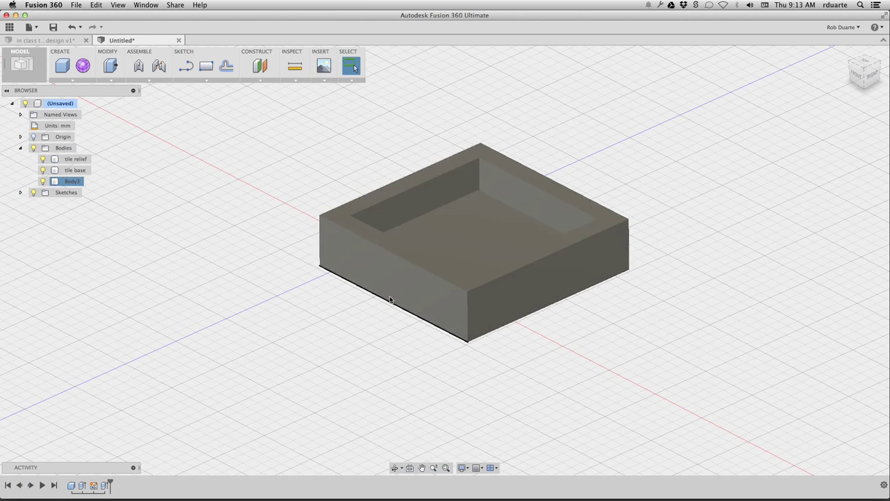
{"action": "middle_click_drag", "start_coordinate": [398, 308], "coordinate": [416, 243], "text": "shift"}
{"action": "left_click", "coordinate": [844, 56]}
- Rename the outer ring body as mold walls
{"action": "left_click", "coordinate": [76, 182]}
{"action": "double_click", "coordinate": [75, 181]}
{"action": "type", "text": "mold walls"}
{"action": "key", "text": "Return"}
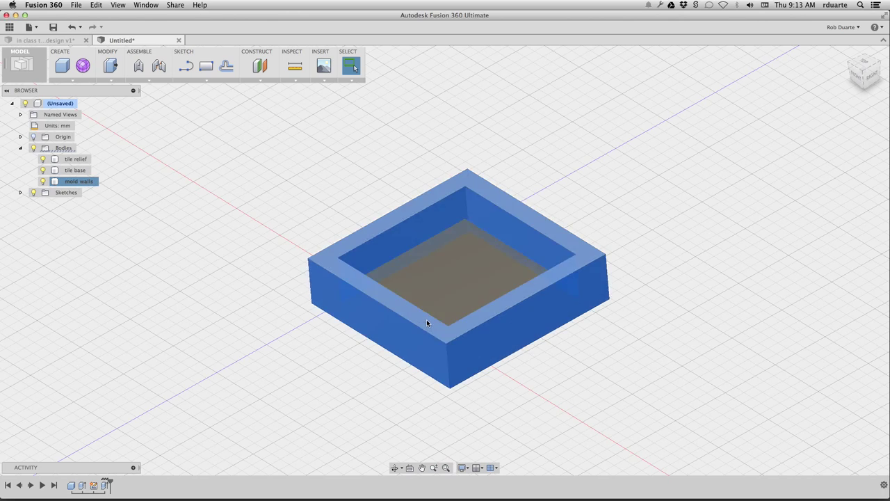
- Try to add an 80 mm square box across the underside of the mold walls, using the Join operation
{"action": "middle_click_drag", "start_coordinate": [426, 321], "coordinate": [243, 167], "text": "shift"}
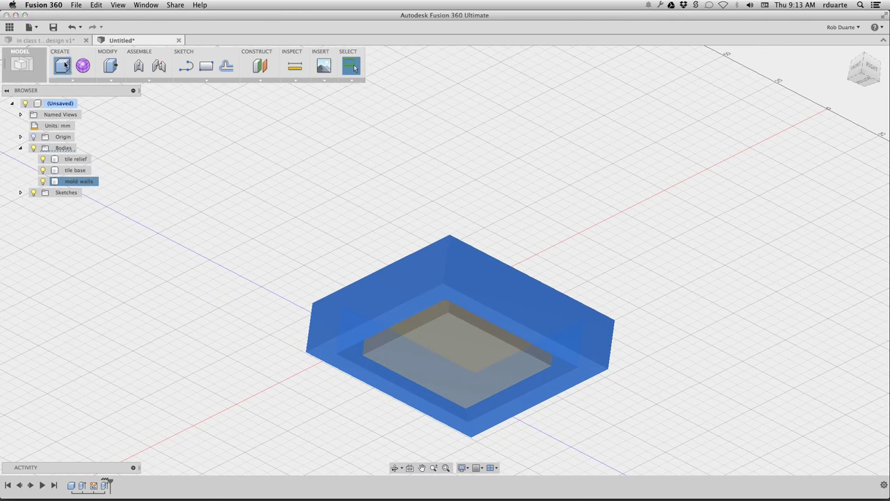
{"action": "key", "text": "r"}
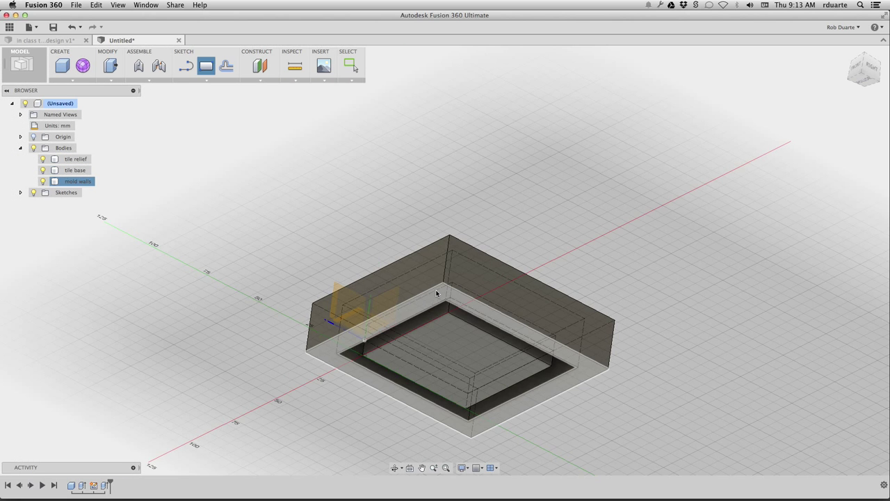
{"action": "left_click", "coordinate": [437, 292]}
{"action": "left_click", "coordinate": [444, 284]}
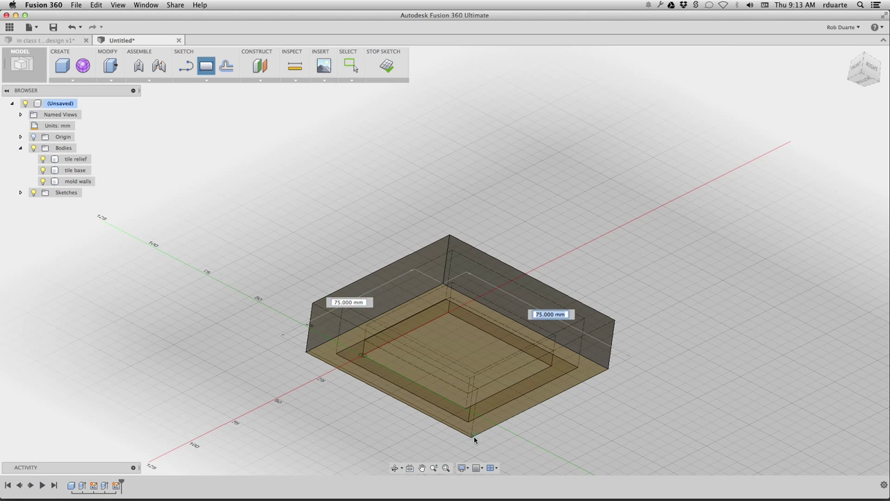
{"action": "left_click", "coordinate": [473, 438]}
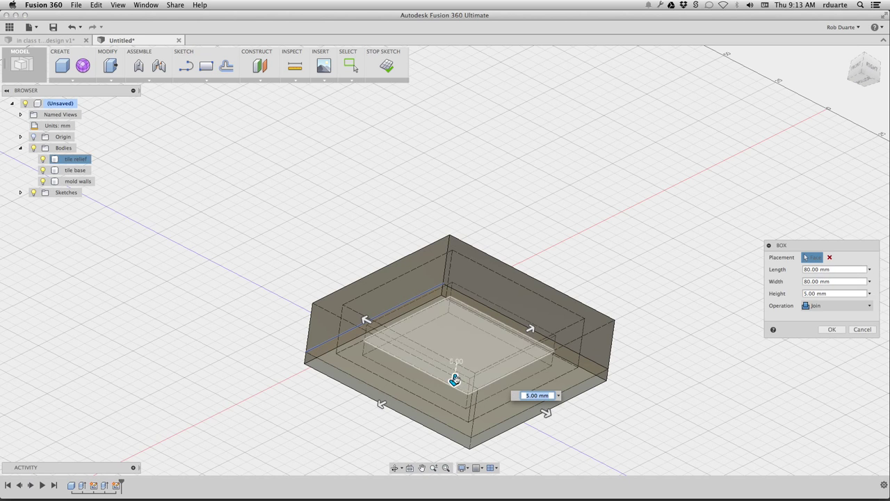
{"action": "left_click_drag", "start_coordinate": [456, 379], "coordinate": [455, 380]}
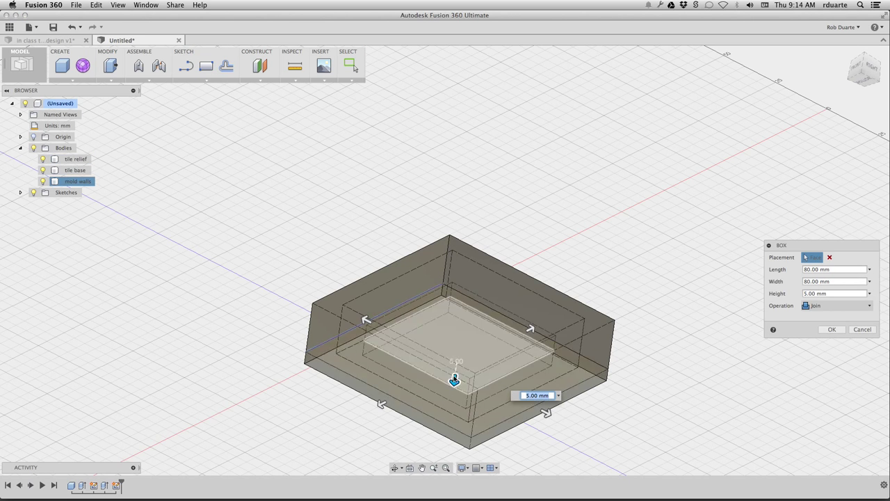
{"action": "left_click_drag", "start_coordinate": [454, 379], "coordinate": [452, 393]}
{"action": "key", "text": "Return"}
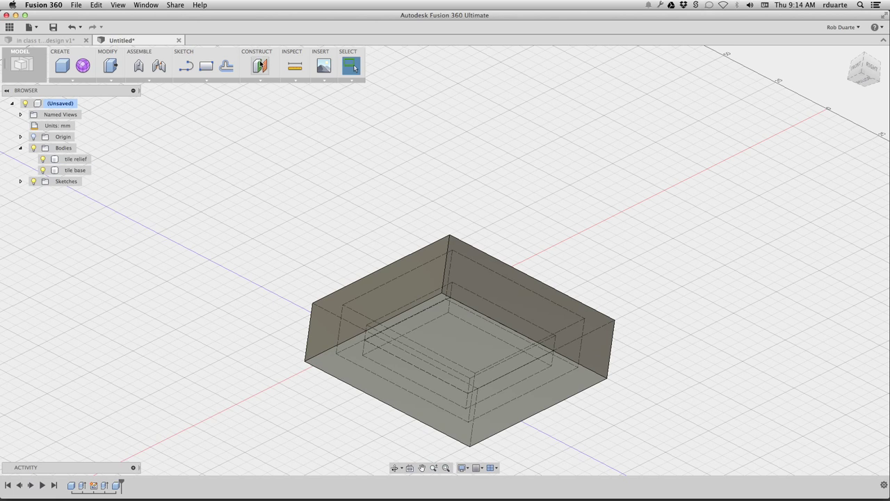
- Measure the length of the block's vertical corner edge, and undo the joined box
{"action": "left_click", "coordinate": [297, 68]}
{"action": "left_click", "coordinate": [447, 241]}
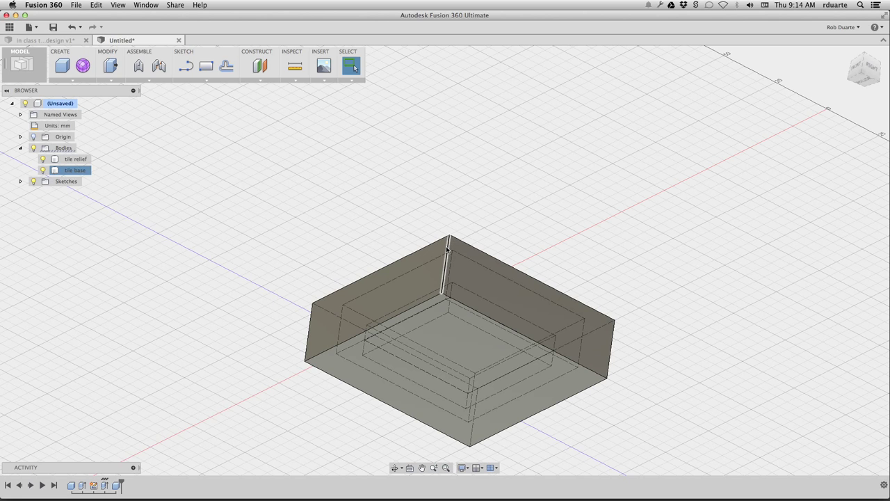
{"action": "left_click", "coordinate": [447, 249]}
{"action": "key", "text": "i"}
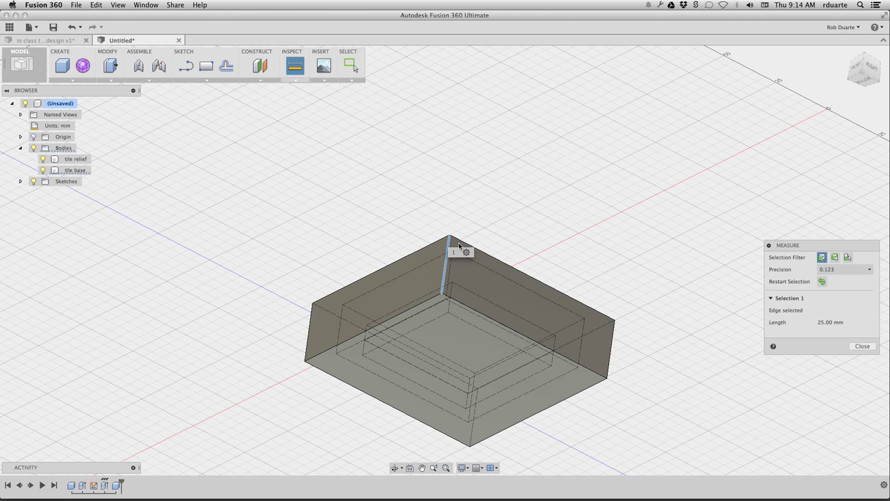
{"action": "left_click", "coordinate": [860, 345]}
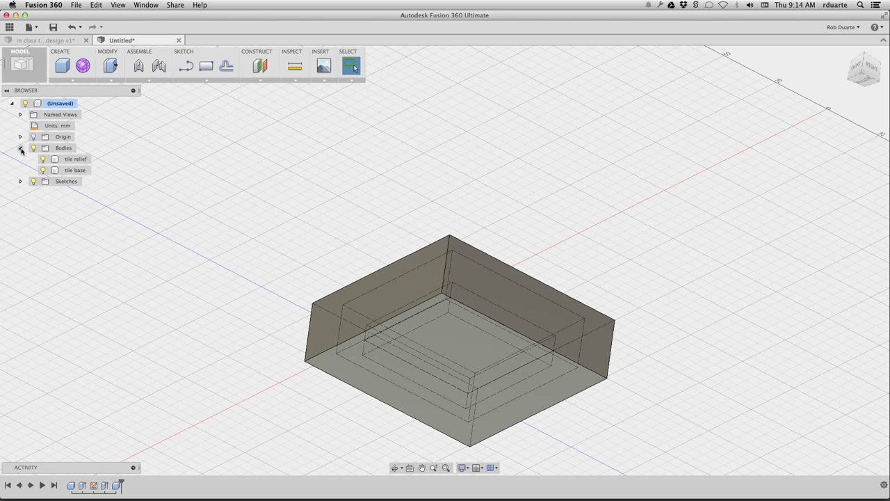
{"action": "key", "text": "super+z"}
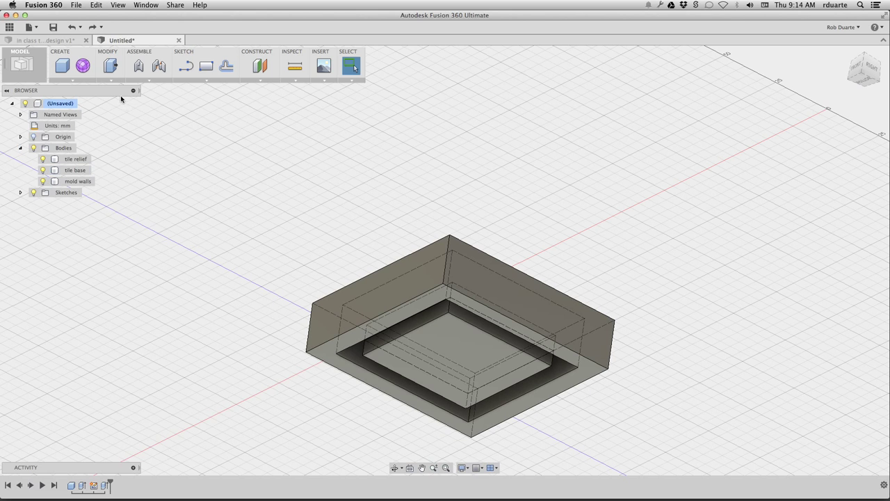
- Try again to join an 80 mm square box to the underside of the mold walls, and undo it
{"action": "left_click", "coordinate": [61, 67]}
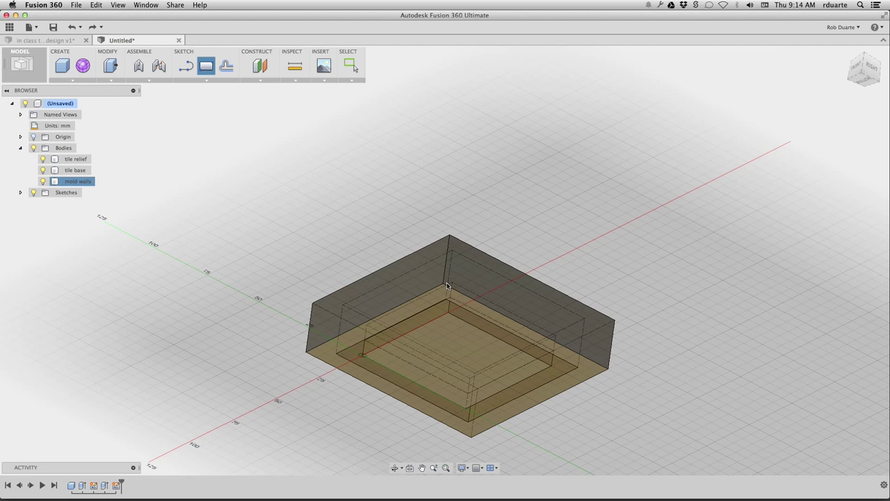
{"action": "left_click", "coordinate": [447, 285]}
{"action": "left_click", "coordinate": [448, 286]}
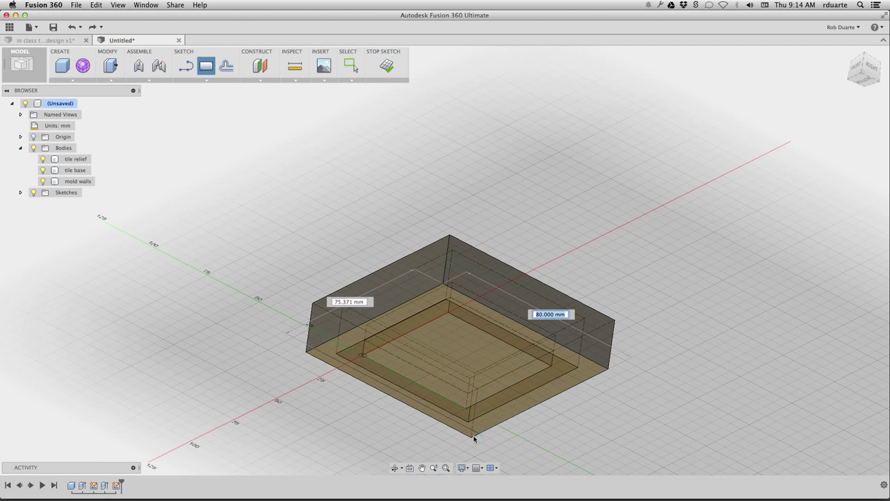
{"action": "left_click", "coordinate": [472, 439]}
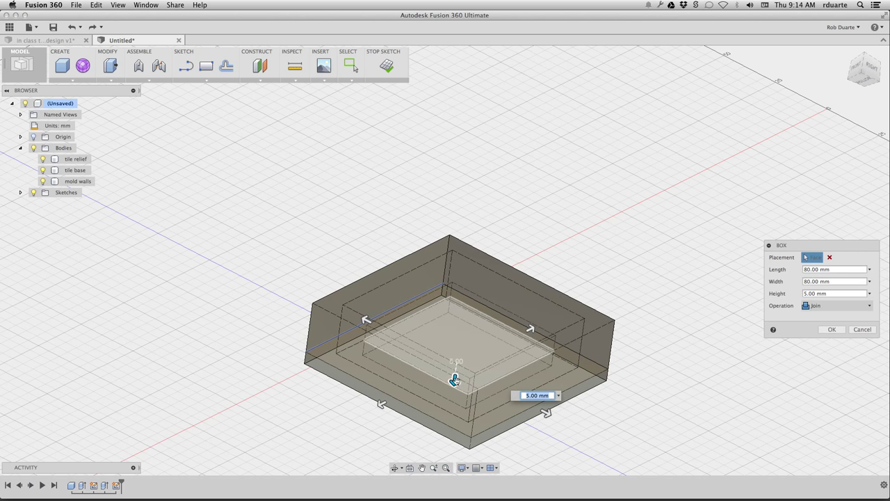
{"action": "left_click_drag", "start_coordinate": [454, 379], "coordinate": [450, 403]}
{"action": "key", "text": "Return"}
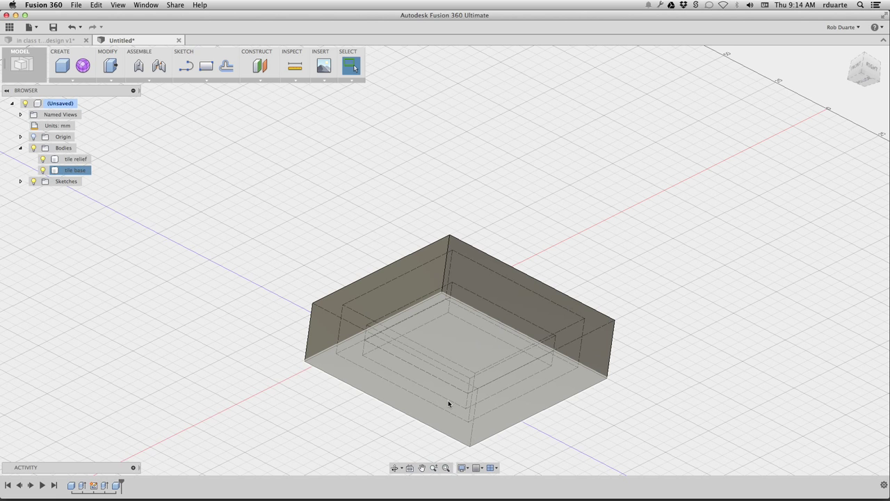
{"action": "key", "text": "super+z"}
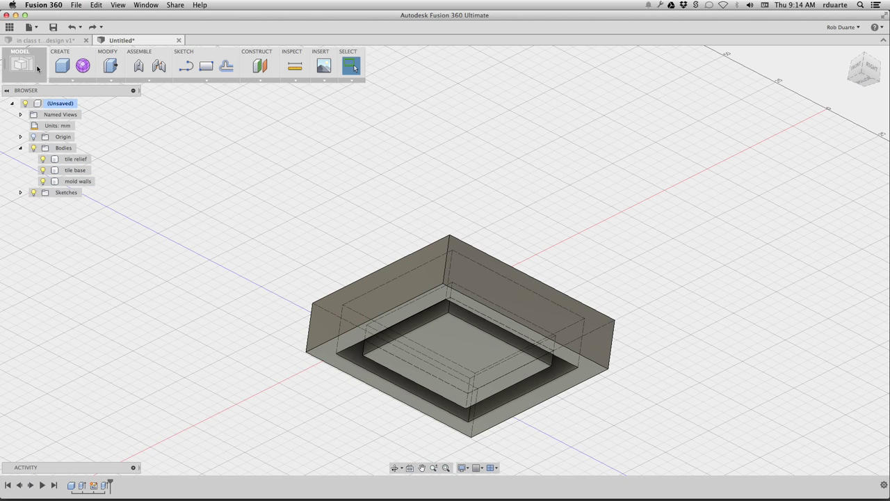
- Place an 80 mm square box on the underside of the mold walls, spanning their opposite outer corners
{"action": "key", "text": "r"}
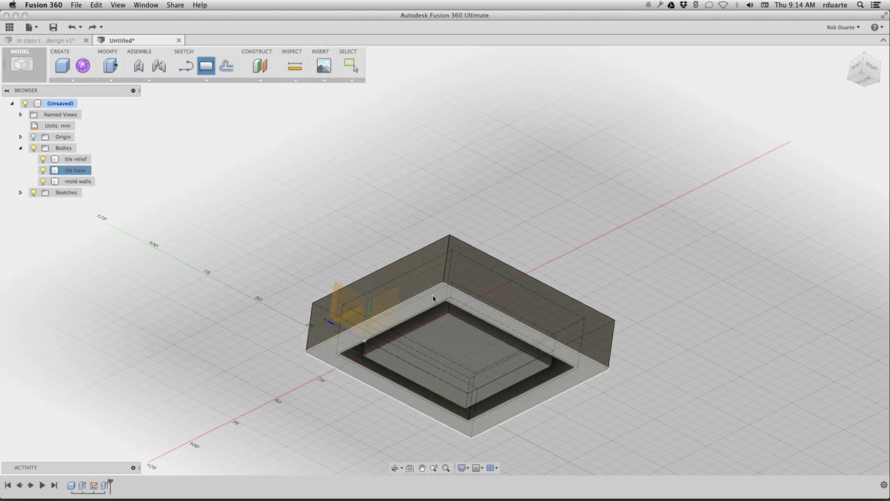
{"action": "left_click", "coordinate": [433, 298]}
{"action": "left_click", "coordinate": [448, 284]}
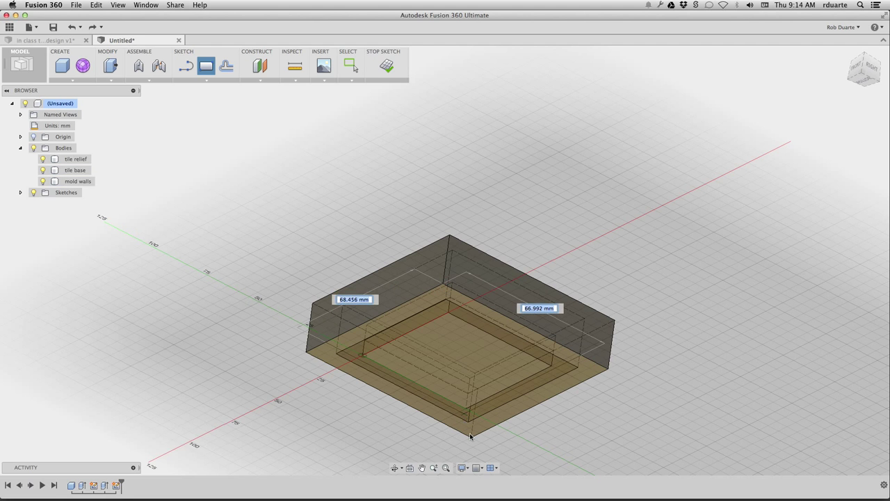
{"action": "left_click", "coordinate": [470, 436]}
{"action": "key", "text": "b"}
{"action": "left_click", "coordinate": [453, 372]}
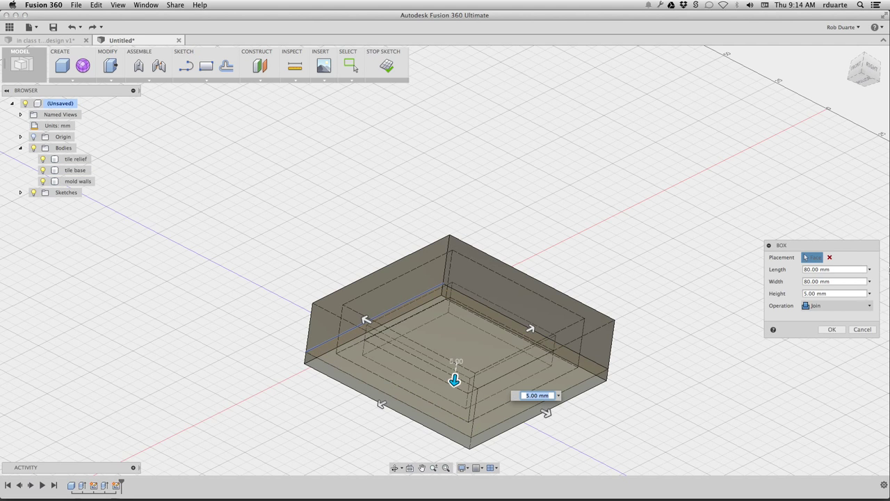
- Set the box's height to 4 mm and create it as a new body
{"action": "left_click", "coordinate": [814, 293]}
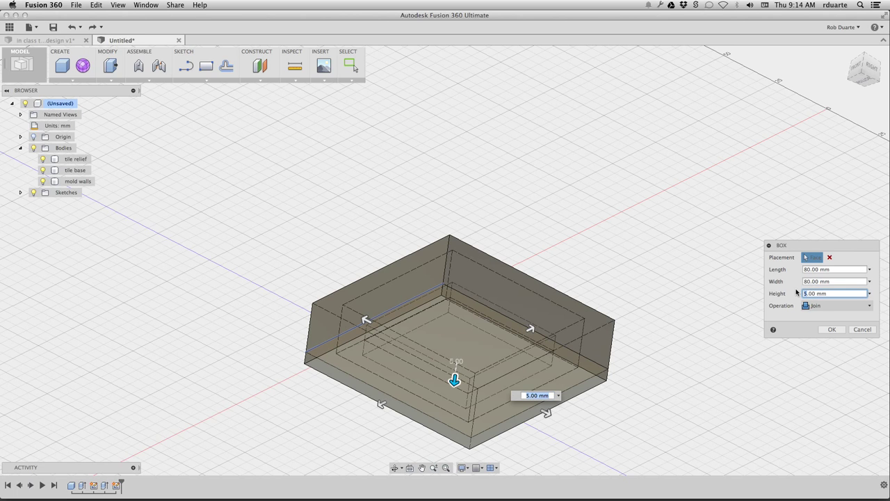
{"action": "type", "text": "4"}
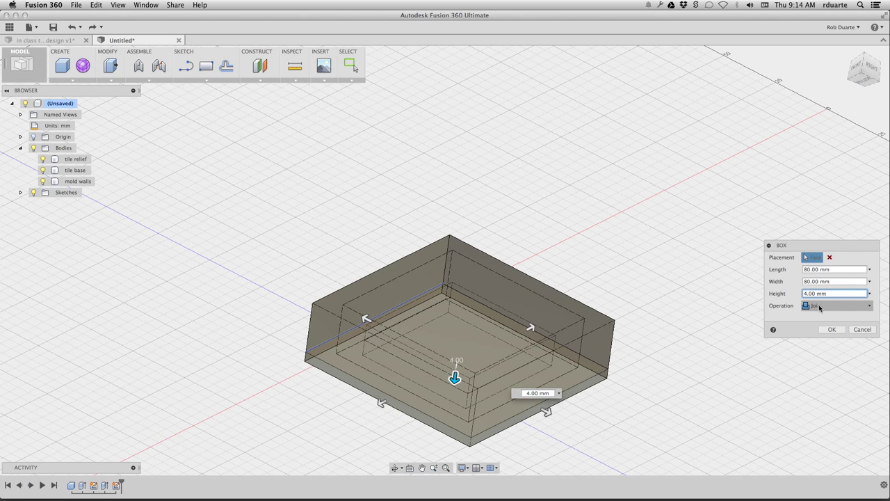
{"action": "left_click", "coordinate": [810, 306]}
{"action": "left_click", "coordinate": [827, 345]}
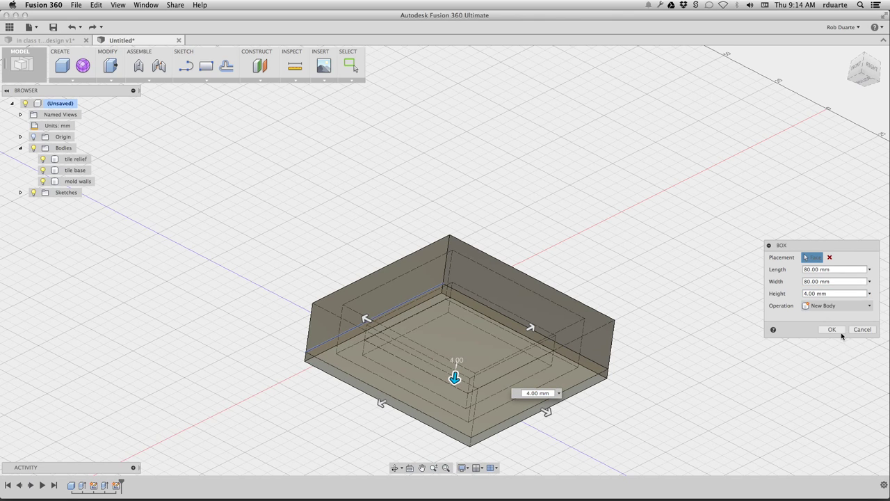
{"action": "left_click", "coordinate": [835, 329]}
- Rename the new plate body under the walls as mold base
{"action": "left_click", "coordinate": [72, 192]}
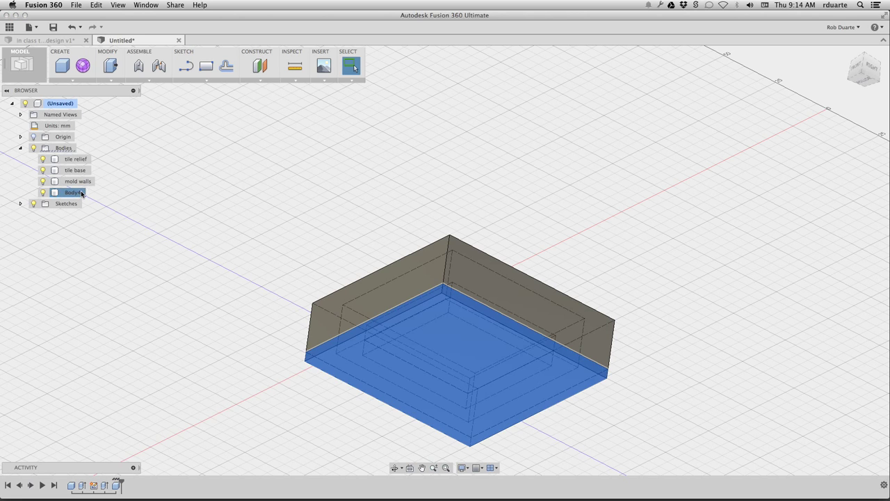
{"action": "double_click", "coordinate": [74, 193]}
{"action": "scroll", "coordinate": [574, 242], "scroll_direction": "up", "scroll_amount": 10, "text": "shift"}
{"action": "left_click", "coordinate": [576, 226]}
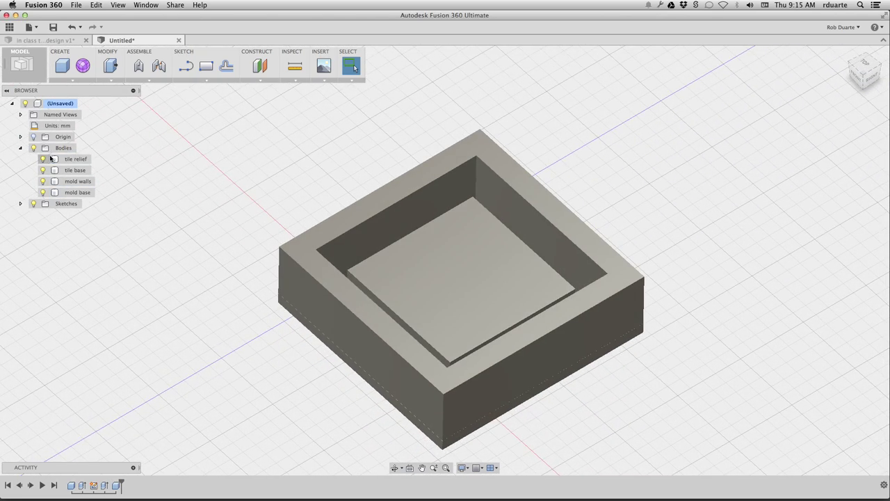
- Hide the tile base, mold walls and mold base to view only the tile relief, and show them again
{"action": "left_click", "coordinate": [43, 170]}
{"action": "left_click", "coordinate": [42, 181]}
{"action": "left_click", "coordinate": [43, 192]}
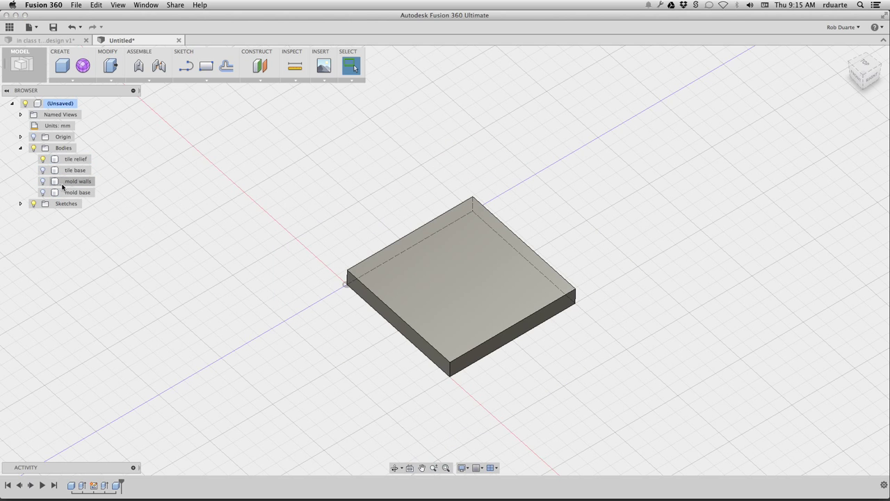
{"action": "left_click", "coordinate": [43, 170]}
{"action": "left_click", "coordinate": [42, 181]}
{"action": "left_click", "coordinate": [43, 192]}
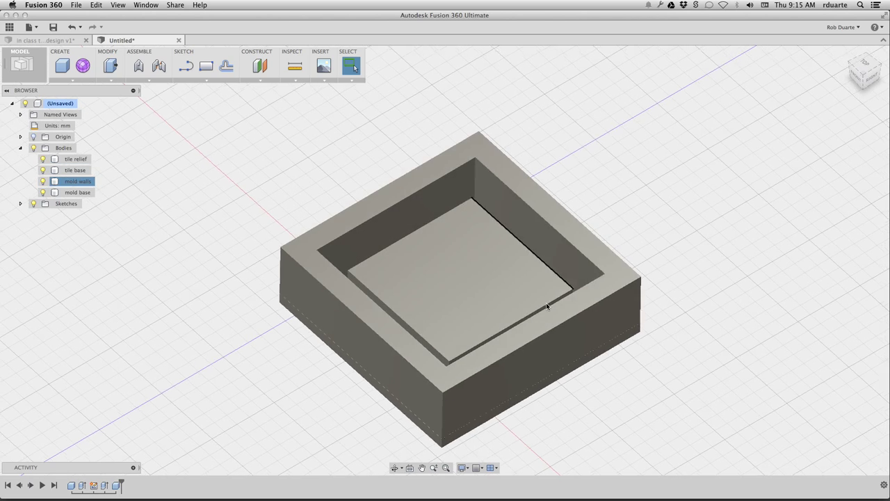
- Examine from several angles how the tile sits inside the mold walls
{"action": "scroll", "coordinate": [546, 304], "scroll_direction": "down", "scroll_amount": 4}
{"action": "scroll", "coordinate": [543, 304], "scroll_direction": "down", "scroll_amount": 5, "text": "shift"}
{"action": "scroll", "coordinate": [544, 306], "scroll_direction": "down", "scroll_amount": 2, "text": "shift"}
{"action": "scroll", "coordinate": [546, 306], "scroll_direction": "up", "scroll_amount": 2}
{"action": "scroll", "coordinate": [461, 213], "scroll_direction": "down", "scroll_amount": 3}
{"action": "scroll", "coordinate": [461, 213], "scroll_direction": "right", "scroll_amount": 4}
{"action": "scroll", "coordinate": [460, 213], "scroll_direction": "up", "scroll_amount": 5}
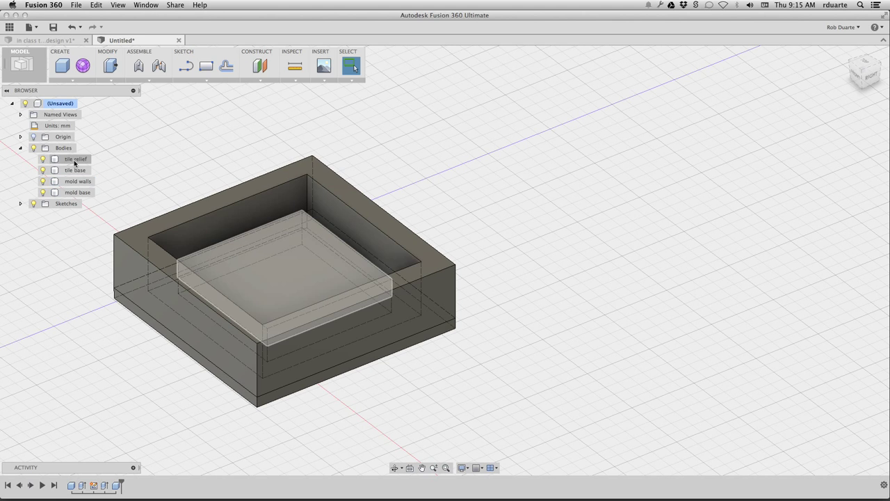
{"action": "middle_click_drag", "start_coordinate": [255, 273], "coordinate": [265, 259], "text": "shift"}
- Hide the tile base, mold walls and mold base bodies, leaving only the tile relief visible
{"action": "left_click", "coordinate": [43, 169]}
{"action": "left_click", "coordinate": [47, 183]}
{"action": "left_click", "coordinate": [44, 181]}
{"action": "left_click", "coordinate": [43, 192]}
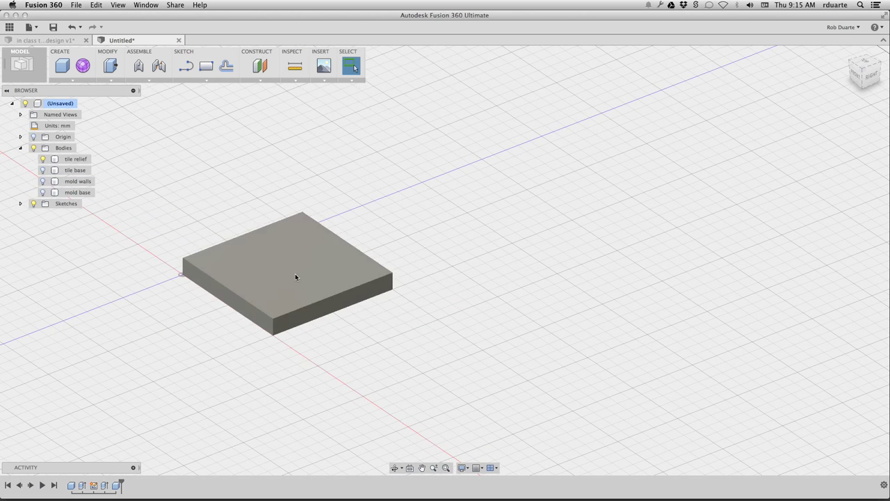
- Start a new sketch on the right side face of the tile relief
{"action": "left_click", "coordinate": [206, 80]}
{"action": "left_click", "coordinate": [209, 88]}
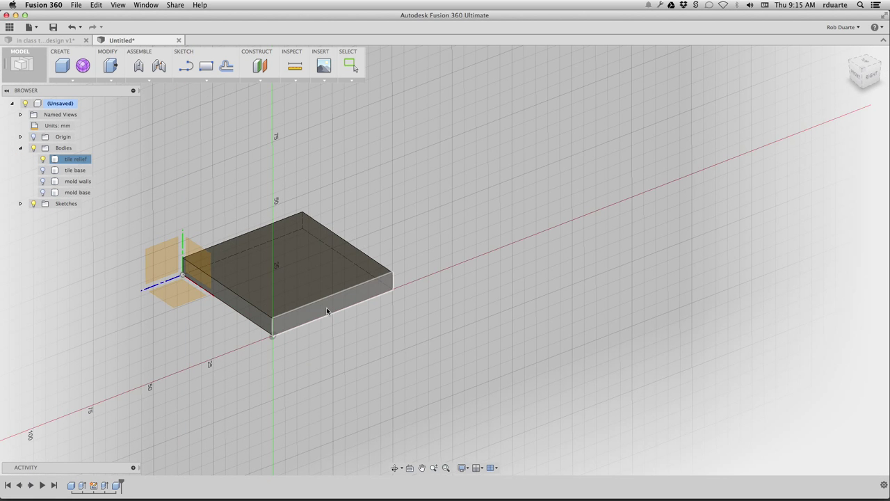
{"action": "left_click", "coordinate": [327, 311]}
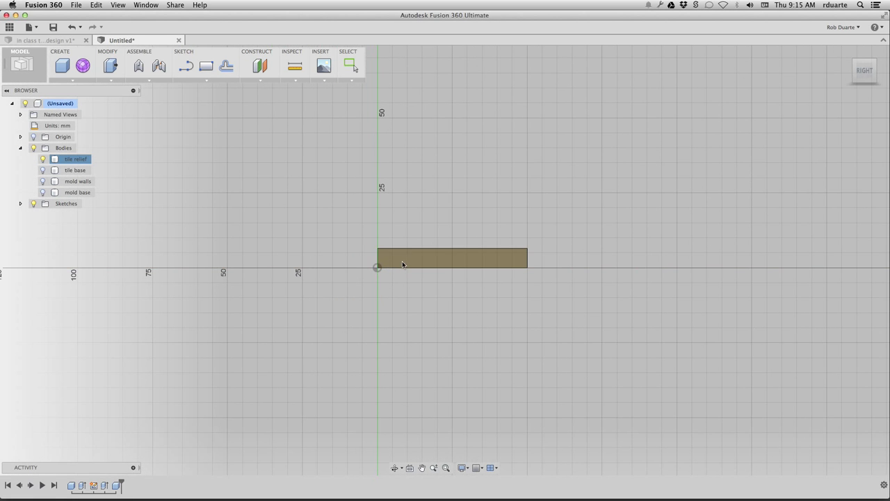
- Sketch a wavy spline across the relief's side face, from one lower corner to the opposite upper corner, and finish the sketch
{"action": "left_click", "coordinate": [206, 80]}
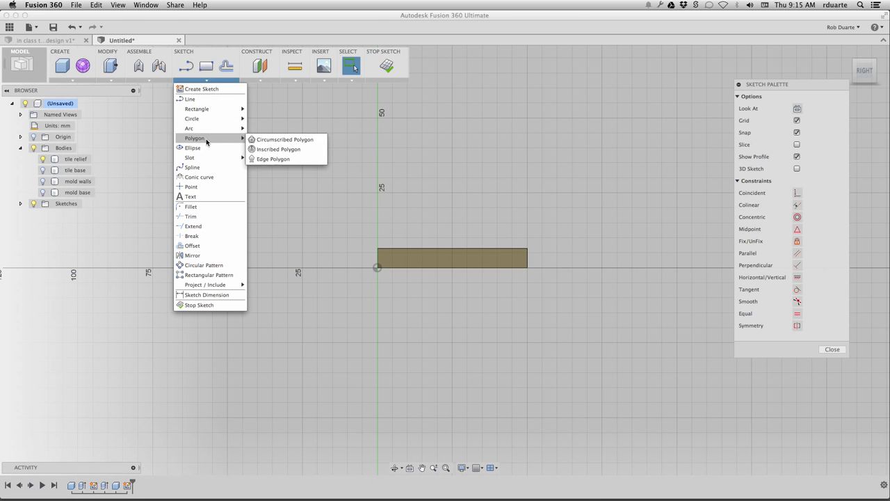
{"action": "left_click", "coordinate": [201, 167]}
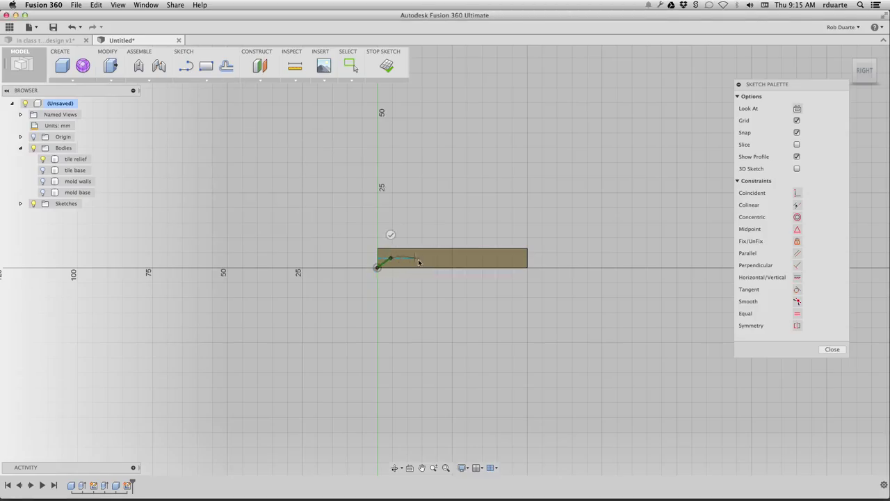
{"action": "left_click", "coordinate": [480, 258]}
{"action": "left_click", "coordinate": [511, 256]}
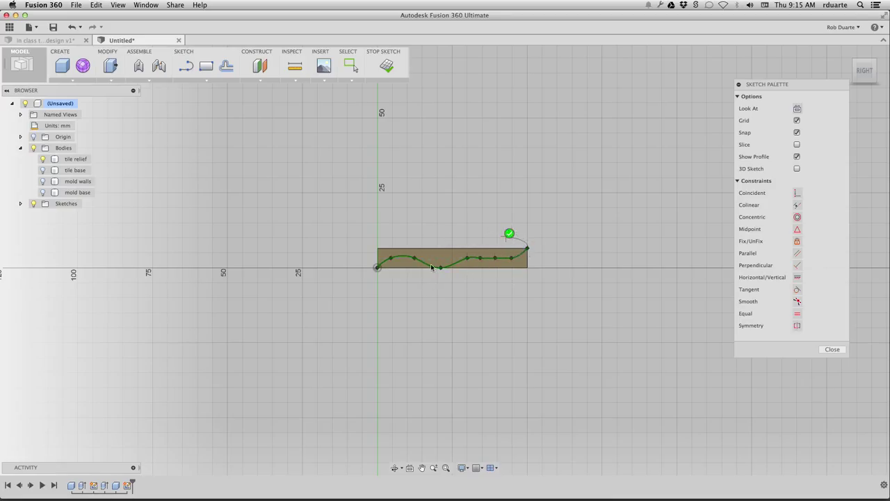
{"action": "key", "text": "Escape"}
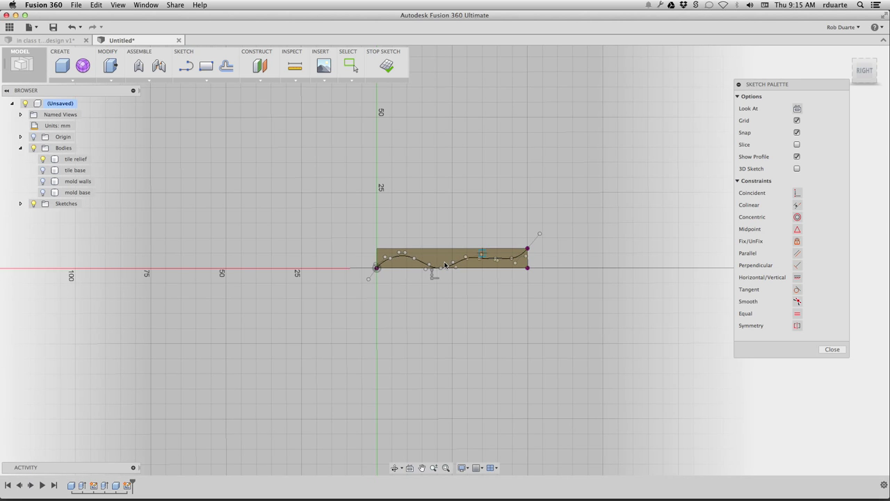
{"action": "scroll", "coordinate": [443, 268], "scroll_direction": "up", "scroll_amount": 5}
{"action": "scroll", "coordinate": [409, 313], "scroll_direction": "up", "scroll_amount": 1}
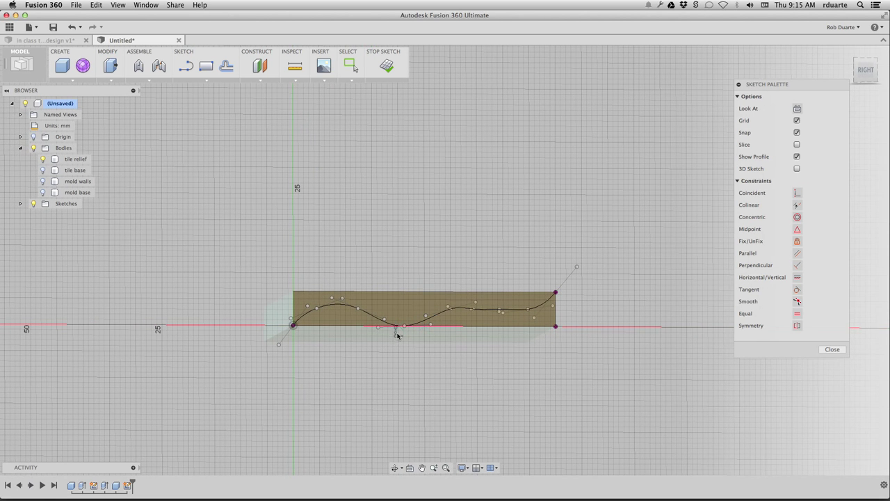
{"action": "left_click", "coordinate": [833, 349]}
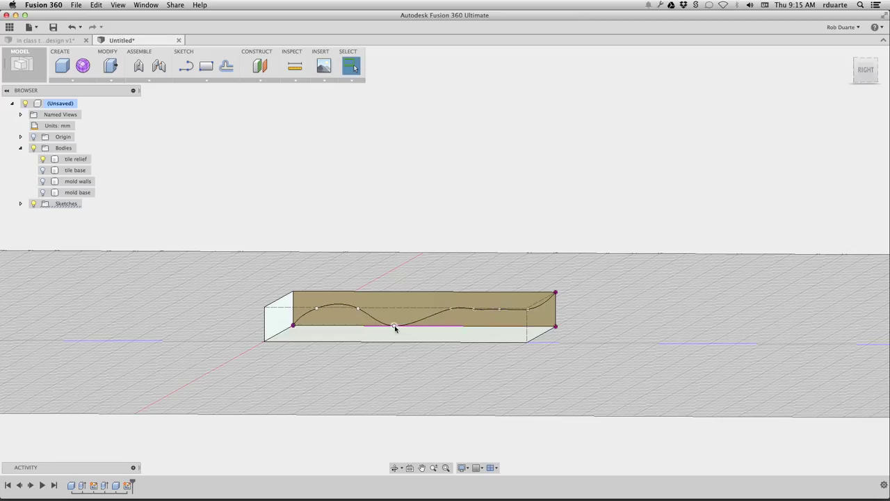
- Edit the spline sketch to raise the curve's lowest point slightly above the face's bottom edge, and finish the sketch
{"action": "left_click", "coordinate": [394, 326]}
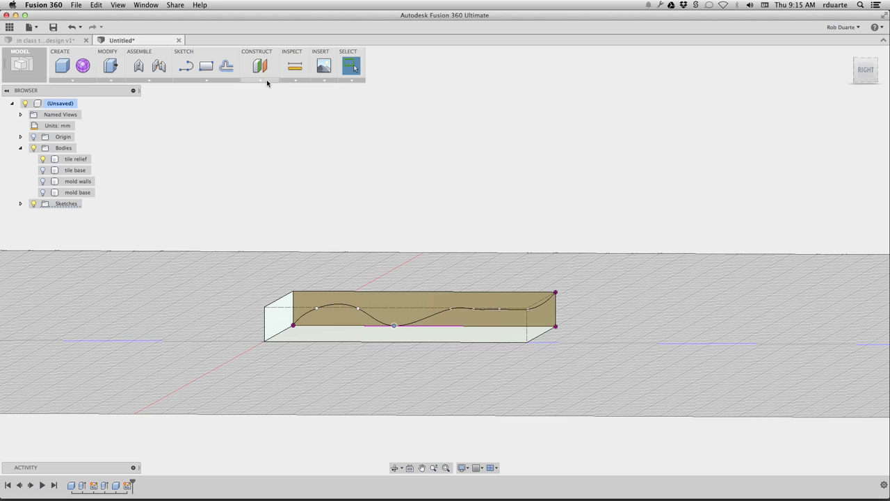
{"action": "left_click", "coordinate": [128, 485]}
{"action": "right_click", "coordinate": [130, 485]}
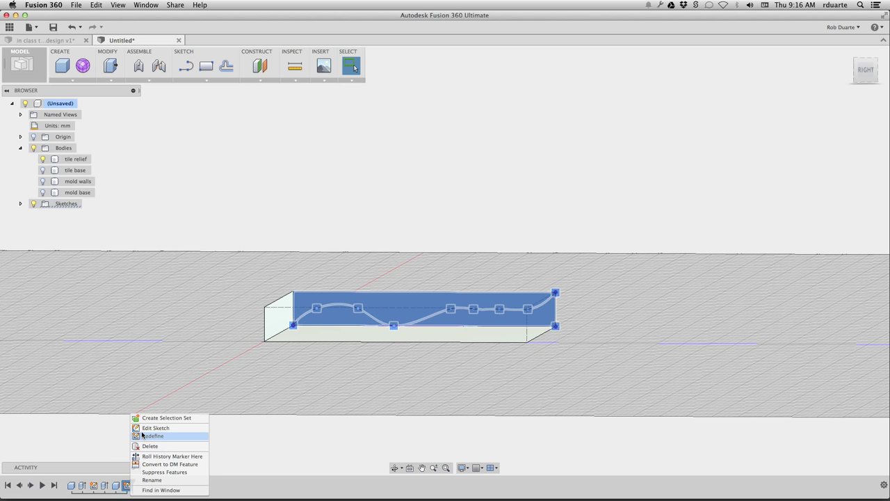
{"action": "left_click", "coordinate": [143, 429]}
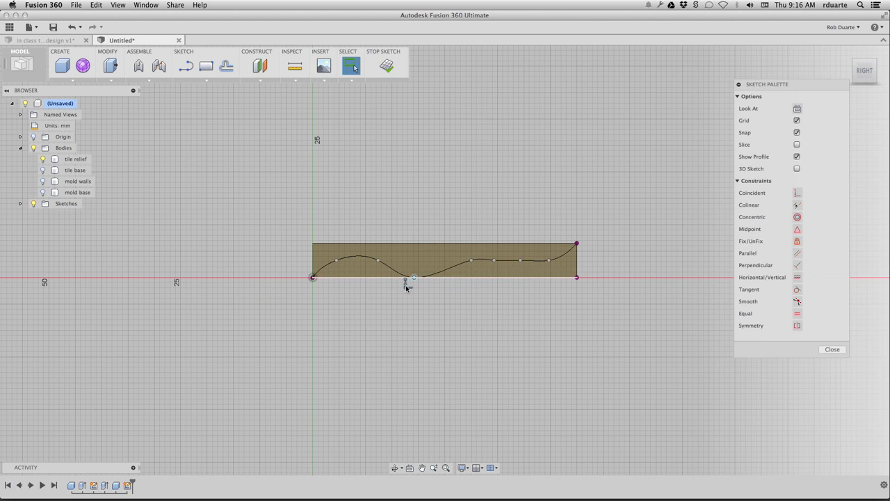
{"action": "left_click", "coordinate": [406, 283]}
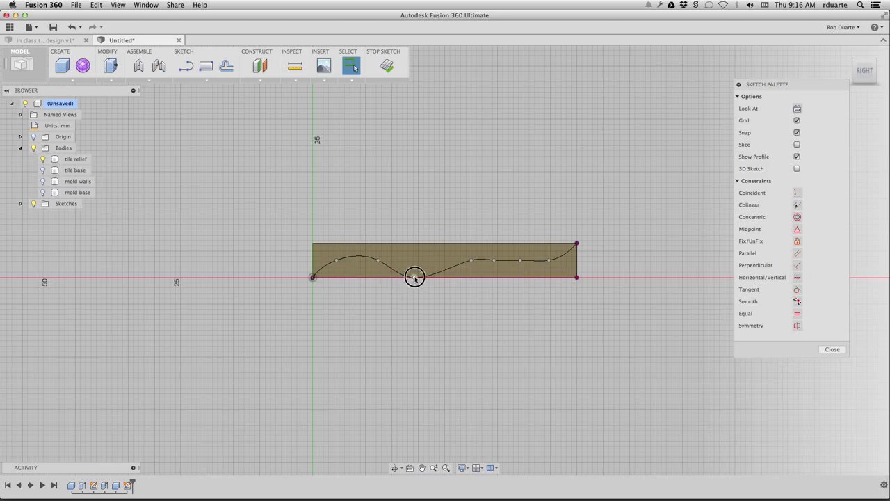
{"action": "left_click", "coordinate": [415, 275]}
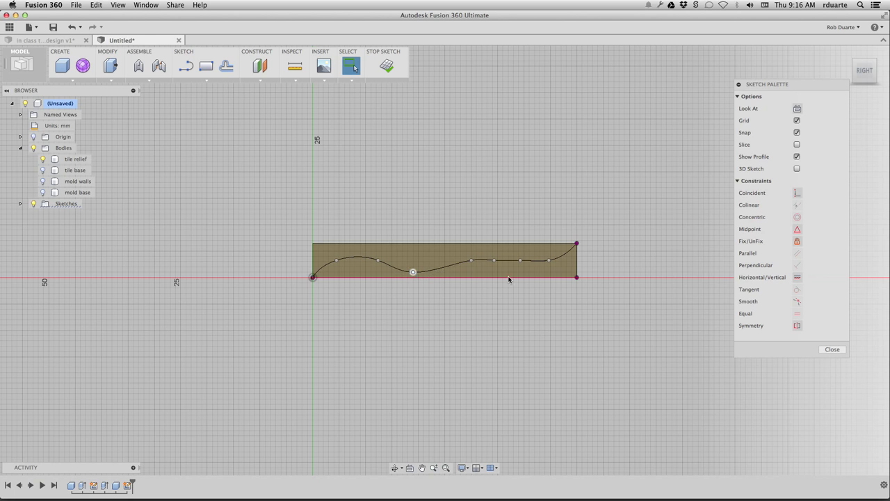
{"action": "left_click_drag", "start_coordinate": [832, 353], "coordinate": [773, 343]}
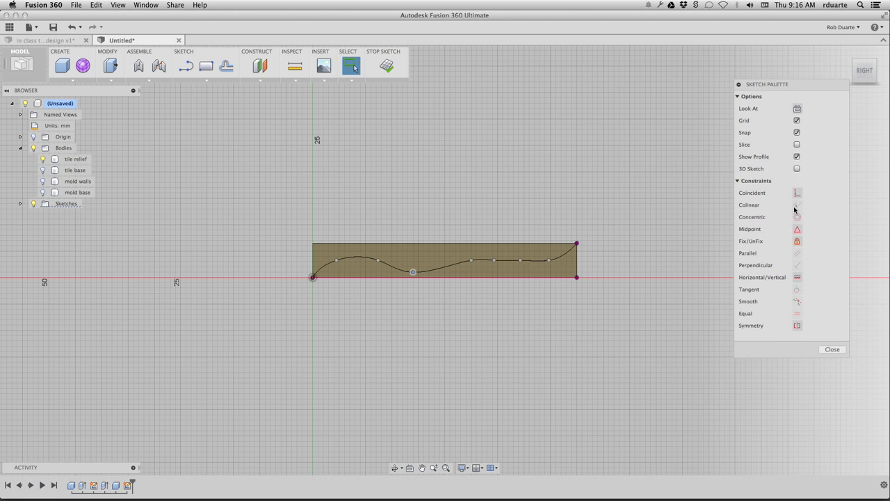
{"action": "left_click", "coordinate": [823, 349]}
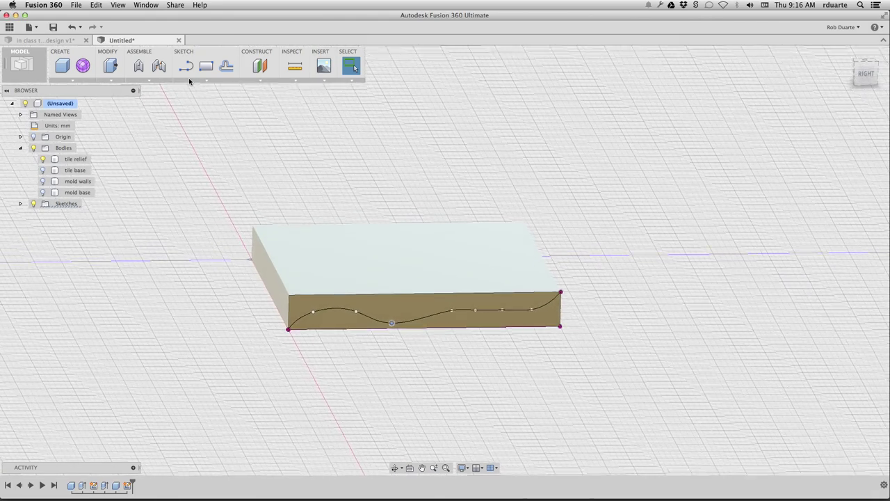
- Cut away the profile above the spline through the full depth of the tile relief to form a wavy top
{"action": "left_click", "coordinate": [105, 67]}
{"action": "left_click", "coordinate": [410, 317]}
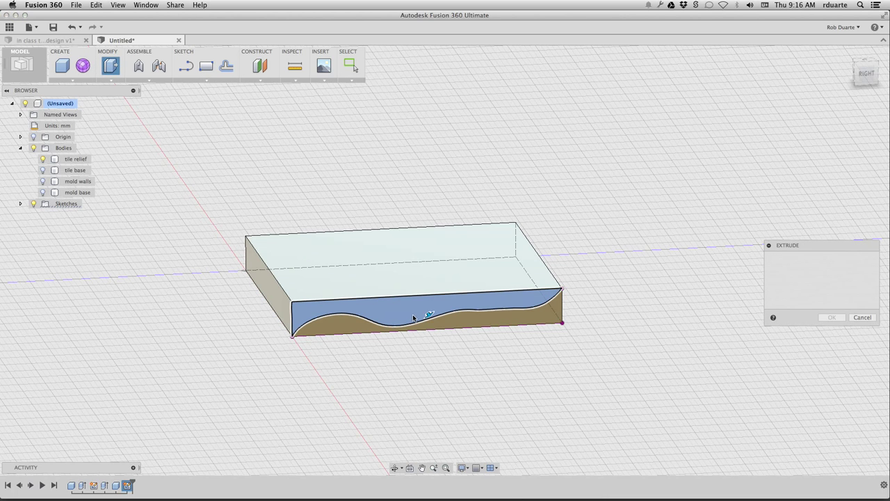
{"action": "left_click_drag", "start_coordinate": [427, 312], "coordinate": [358, 215]}
{"action": "left_click", "coordinate": [825, 353]}
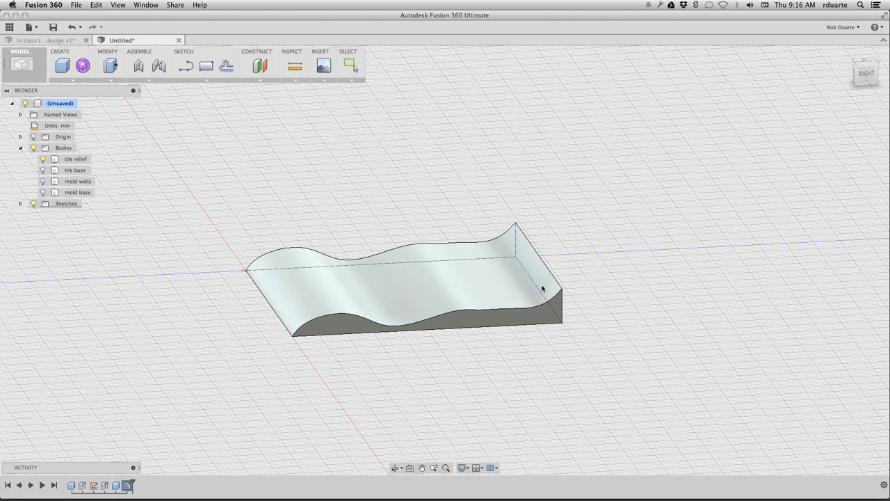
- Show the tile base, mold walls and mold base, and examine the wavy relief inside the mold from different angles
{"action": "left_click", "coordinate": [42, 169]}
{"action": "left_click", "coordinate": [42, 181]}
{"action": "left_click", "coordinate": [42, 192]}
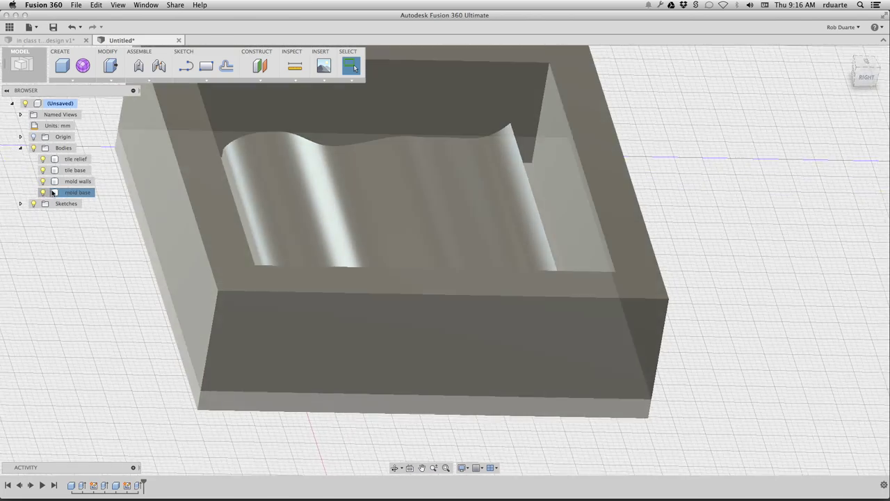
{"action": "scroll", "coordinate": [275, 221], "scroll_direction": "left", "scroll_amount": 5, "text": "shift"}
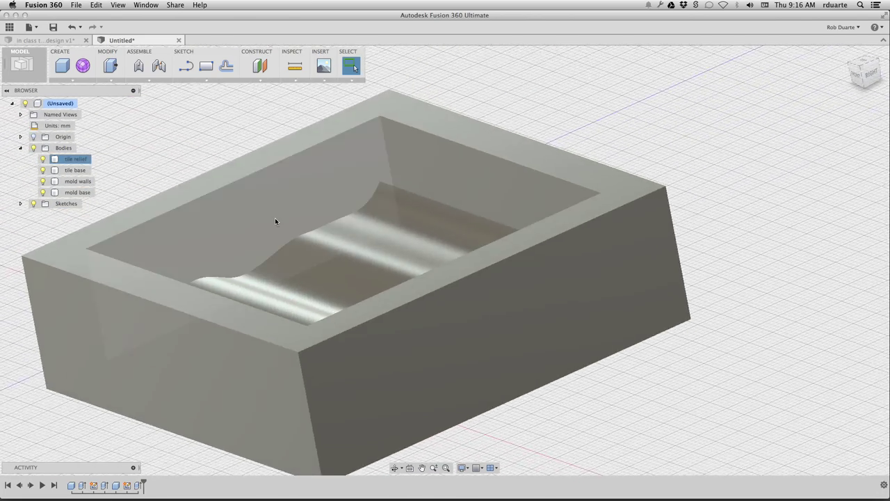
{"action": "scroll", "coordinate": [275, 221], "scroll_direction": "right", "scroll_amount": 5, "text": "shift"}
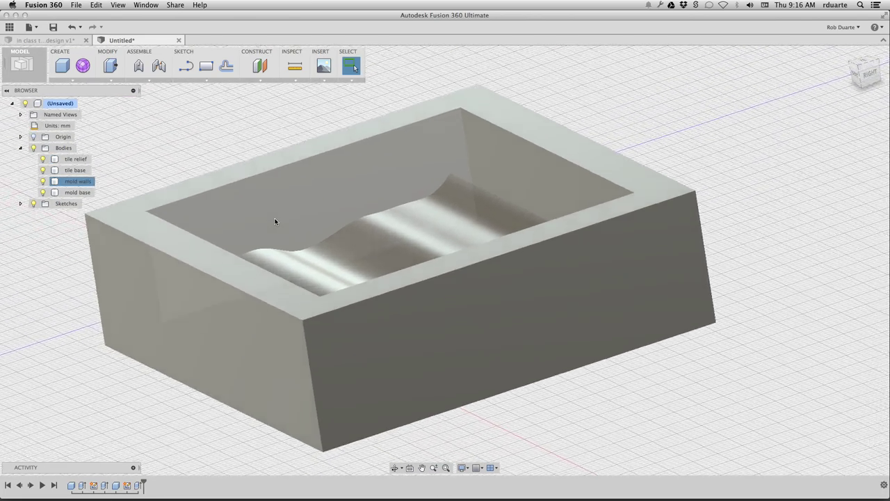
{"action": "left_click", "coordinate": [43, 192]}
- Create an offset plane at 0.00 mm from the top face of the mold walls
{"action": "left_click", "coordinate": [260, 66]}
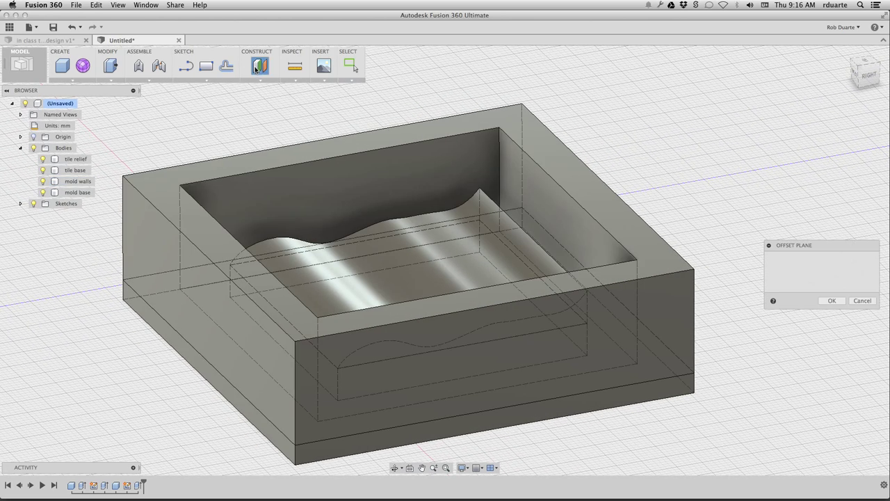
{"action": "left_click", "coordinate": [277, 155]}
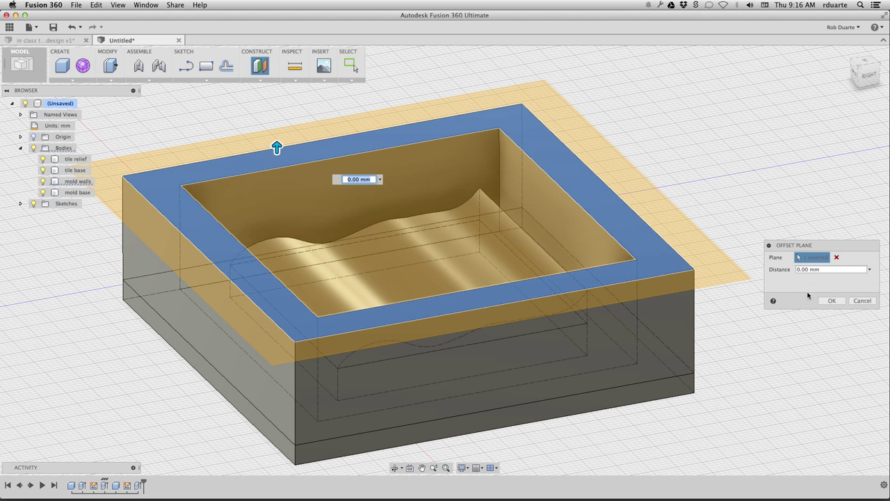
{"action": "left_click", "coordinate": [831, 301]}
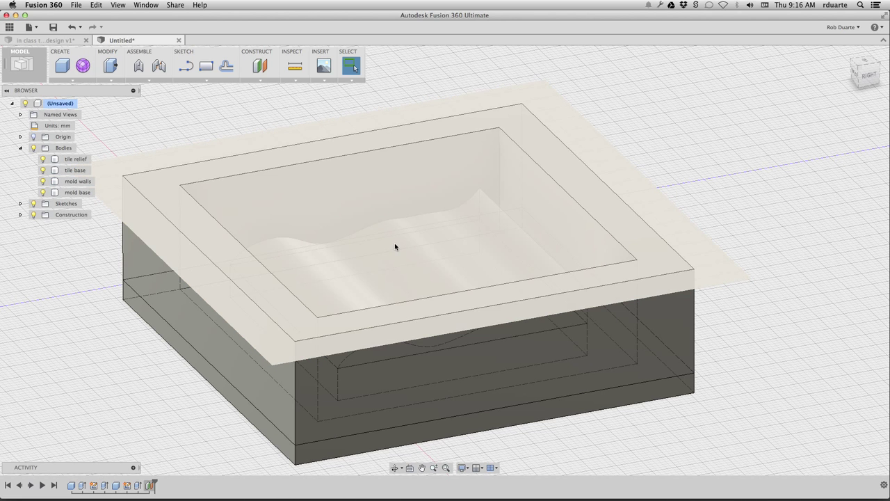
- Create a selection set from the tile relief, tile base, mold walls and mold base bodies
{"action": "left_click", "coordinate": [61, 160]}
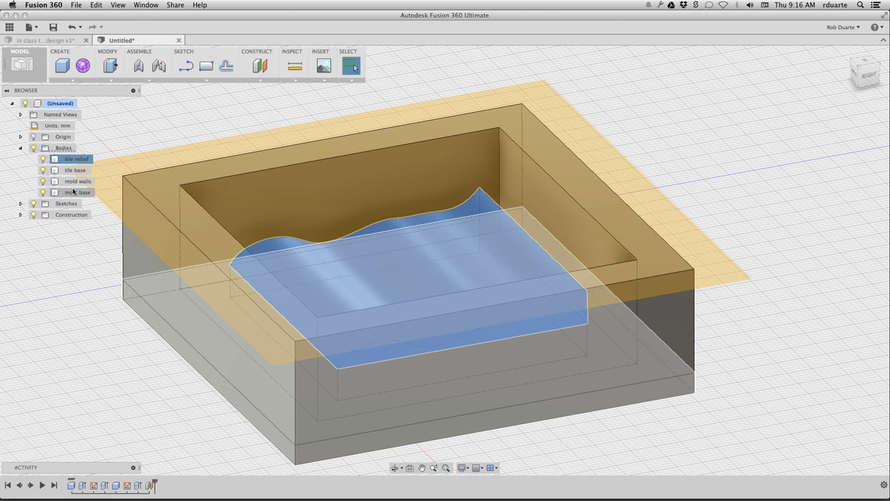
{"action": "left_click", "coordinate": [72, 193], "text": "shift"}
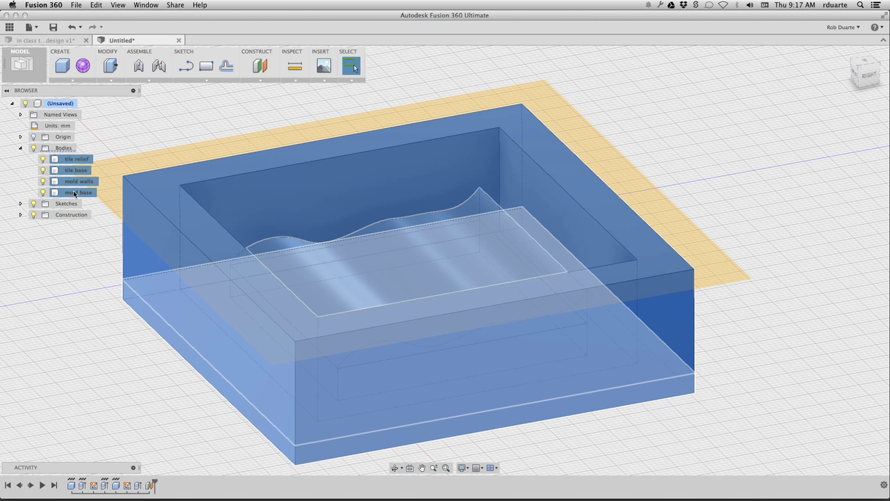
{"action": "right_click", "coordinate": [74, 193]}
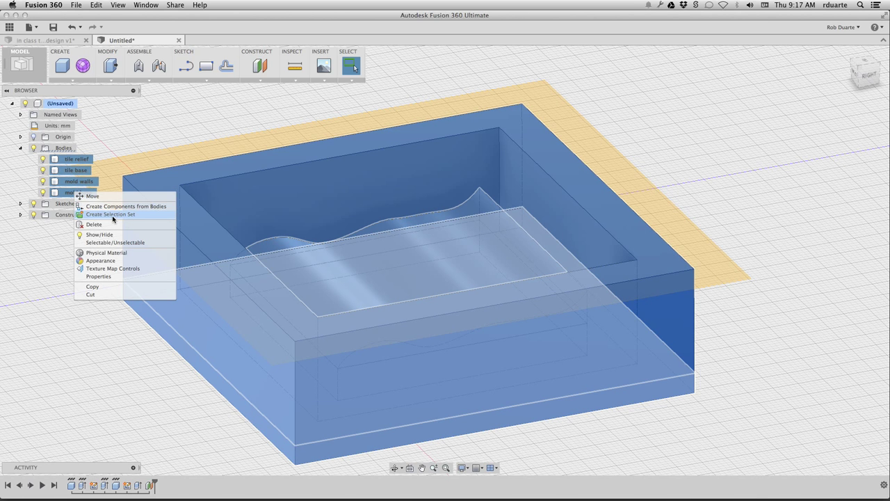
{"action": "left_click", "coordinate": [111, 215]}
- Check the new selection set by using it to select its four bodies, and clear the selection
{"action": "left_click", "coordinate": [20, 137]}
{"action": "left_click", "coordinate": [67, 149]}
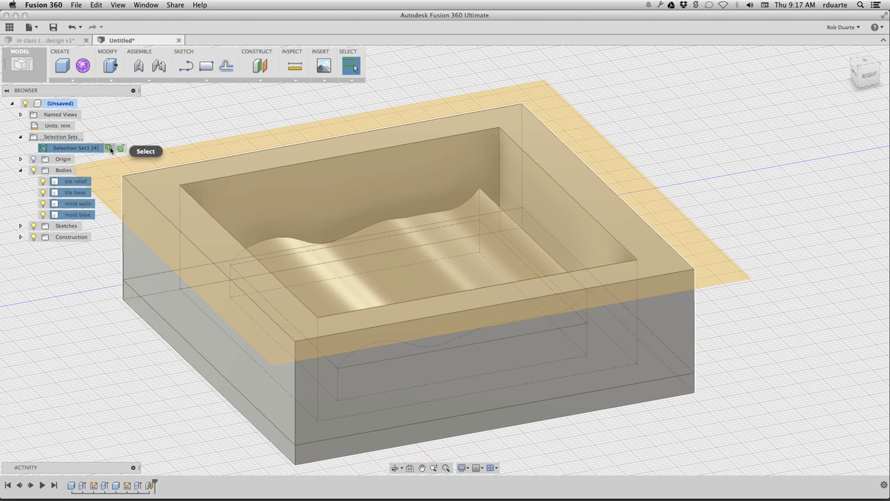
{"action": "left_click", "coordinate": [110, 149]}
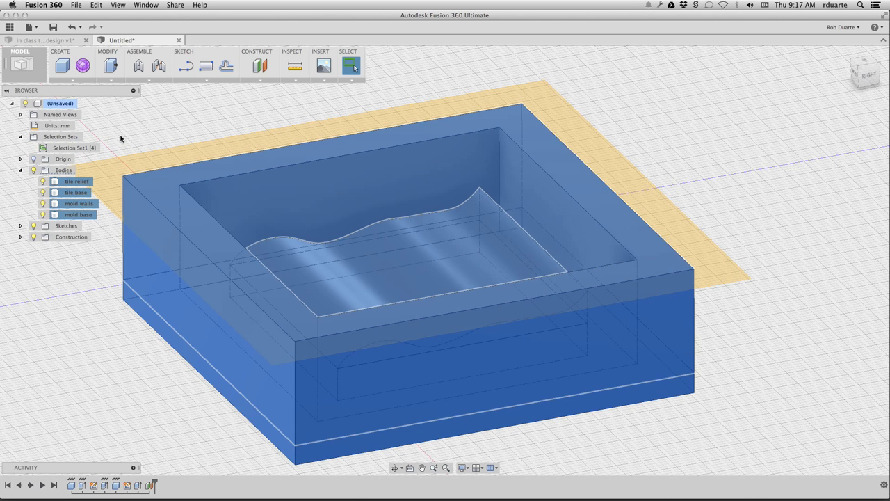
{"action": "left_click", "coordinate": [122, 132]}
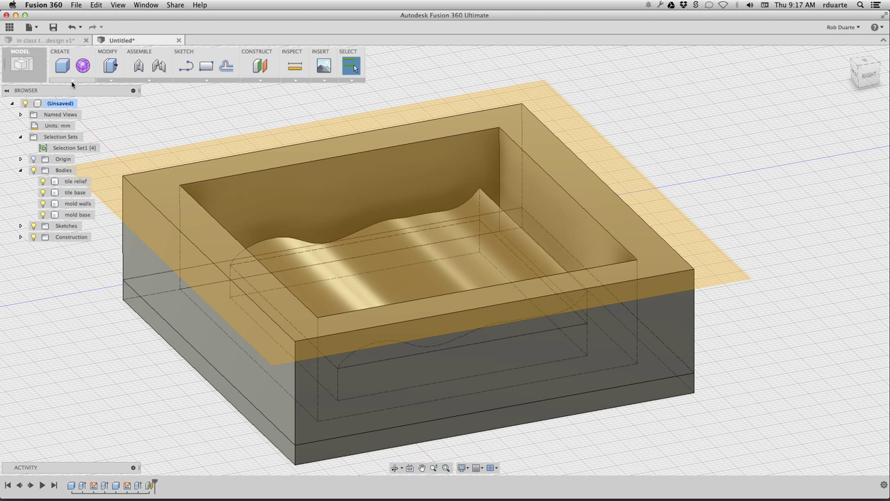
- Boundary Fill the mold cavity above the tile as a new body, using the construction plane and the selection set's bodies as tools
{"action": "left_click", "coordinate": [60, 52]}
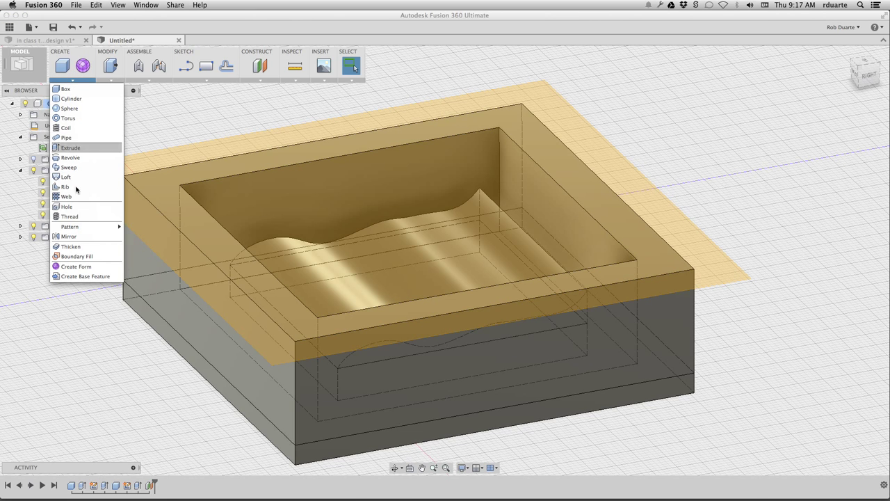
{"action": "left_click", "coordinate": [73, 256]}
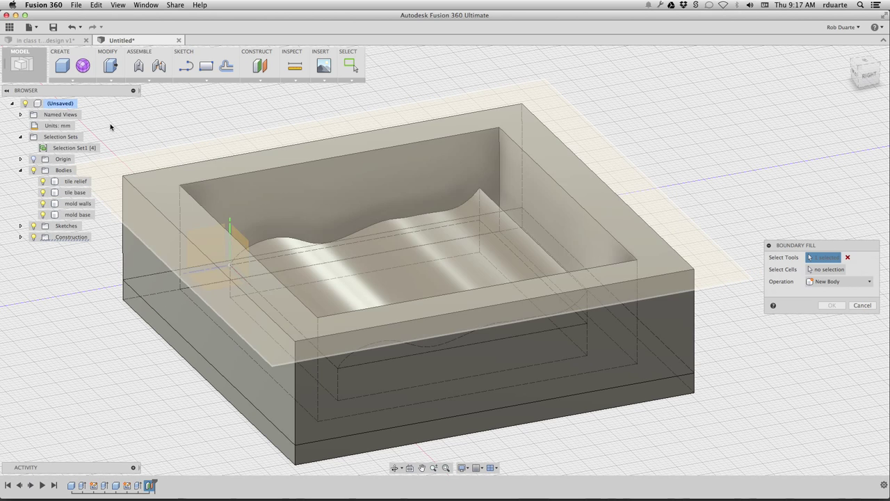
{"action": "left_click", "coordinate": [104, 148]}
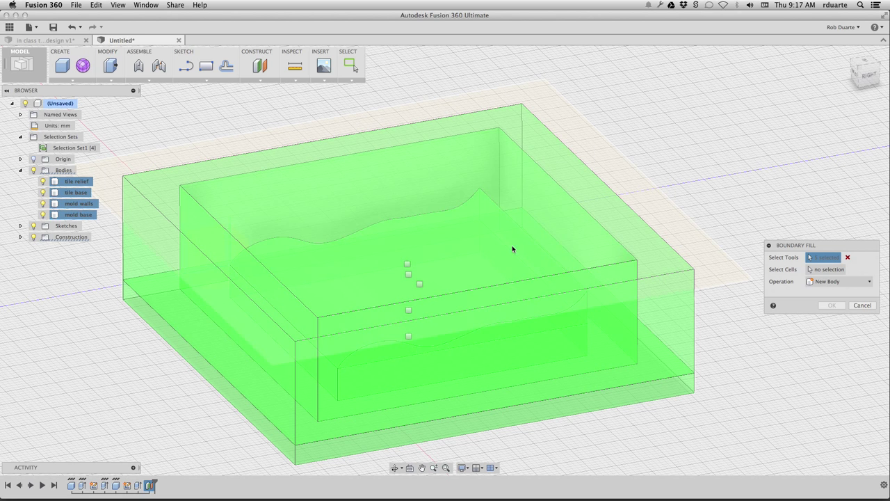
{"action": "left_click", "coordinate": [831, 270]}
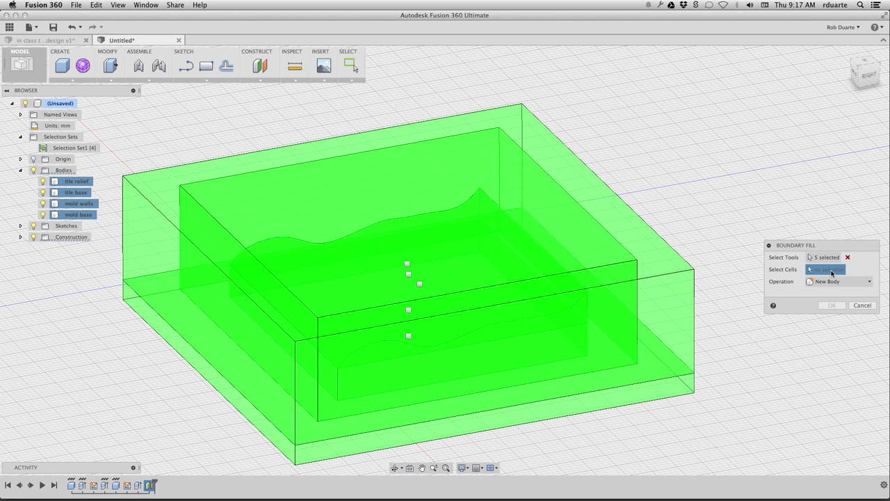
{"action": "left_click", "coordinate": [573, 231]}
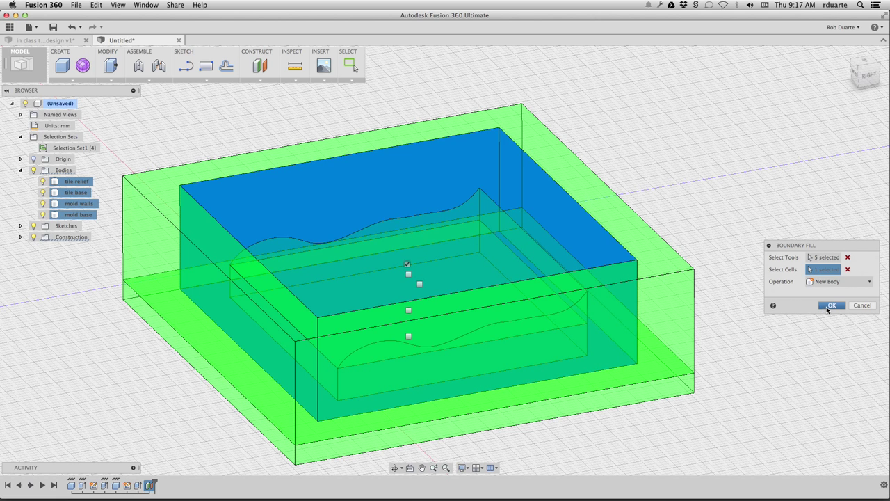
{"action": "left_click", "coordinate": [831, 305]}
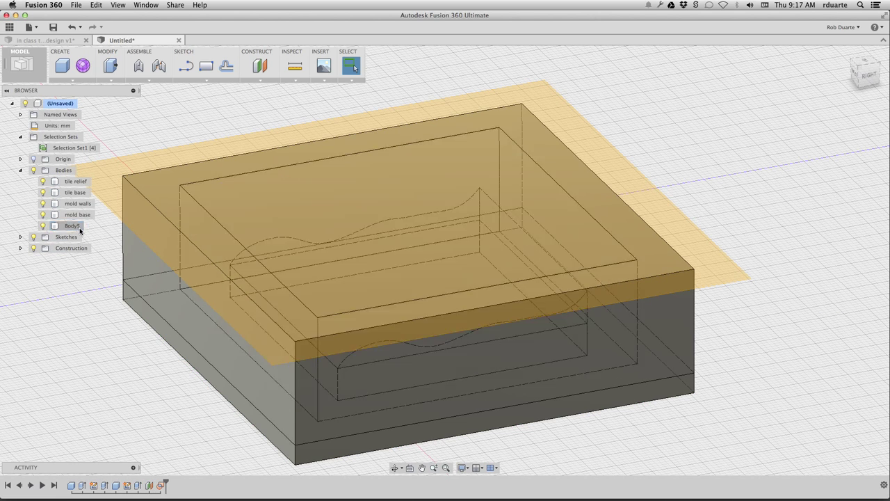
- Rename the new boundary-filled body as silicone mold
{"action": "left_click", "coordinate": [77, 227]}
{"action": "double_click", "coordinate": [76, 227]}
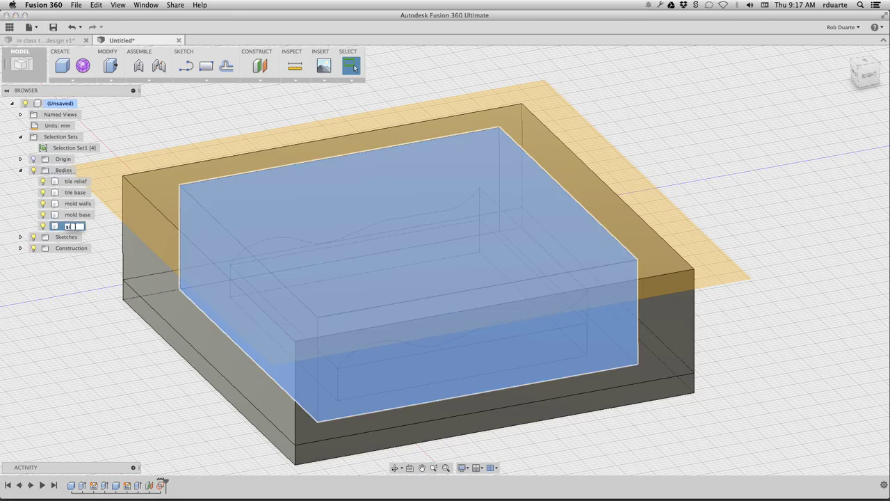
{"action": "type", "text": "silicone mold"}
{"action": "key", "text": "Return"}
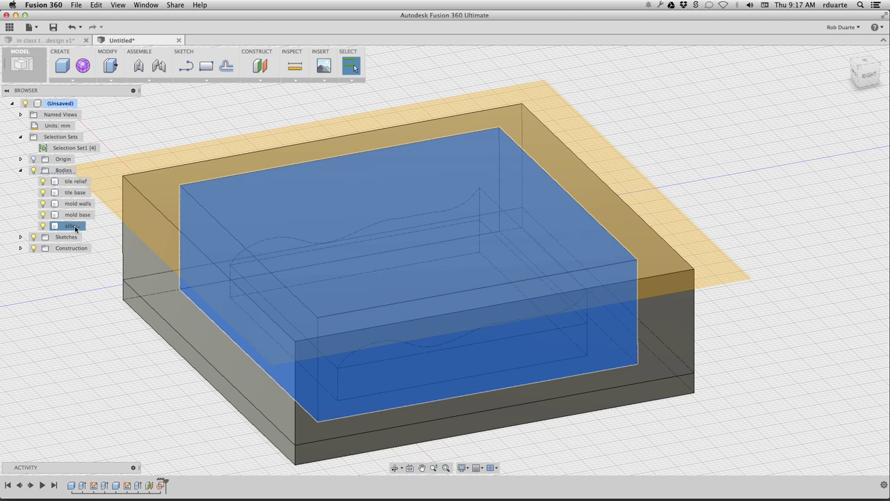
- Hide the tile relief, tile base, mold walls and mold base bodies and the construction plane, and examine the silicone mold's cavity from below
{"action": "left_click", "coordinate": [43, 181]}
{"action": "left_click", "coordinate": [42, 192]}
{"action": "left_click", "coordinate": [42, 203]}
{"action": "left_click", "coordinate": [43, 215]}
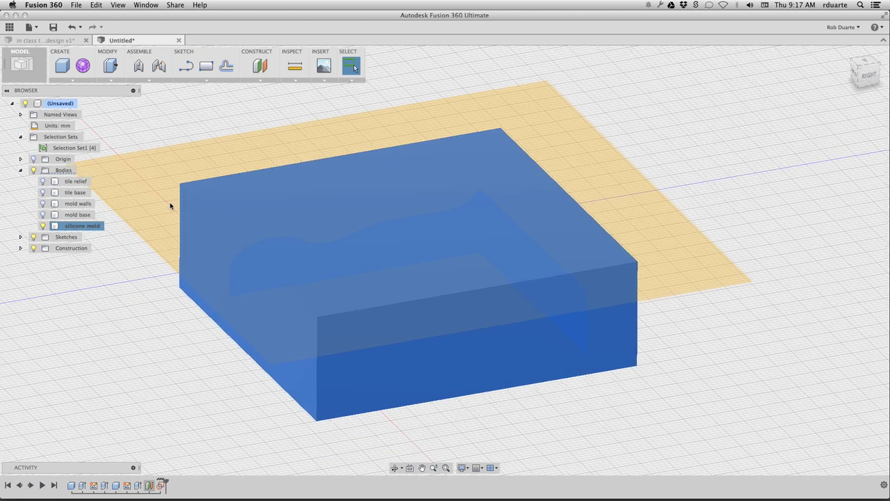
{"action": "middle_click_drag", "start_coordinate": [174, 206], "coordinate": [365, 288], "text": "shift"}
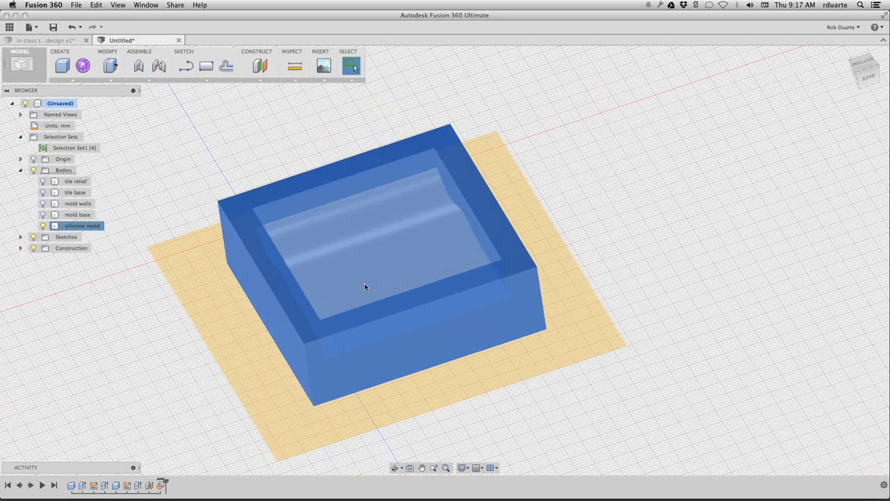
{"action": "left_click", "coordinate": [34, 249]}
{"action": "scroll", "coordinate": [326, 270], "scroll_direction": "up", "scroll_amount": 3}
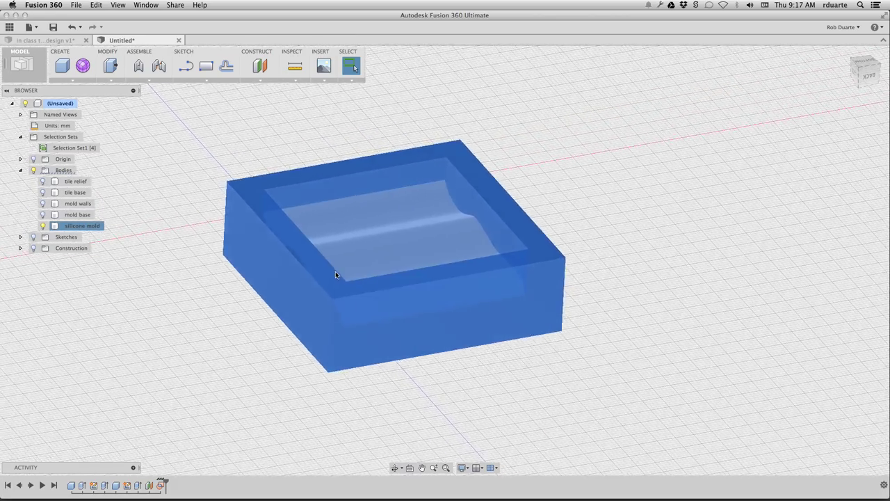
{"action": "middle_click_drag", "start_coordinate": [334, 275], "coordinate": [336, 252], "text": "shift"}
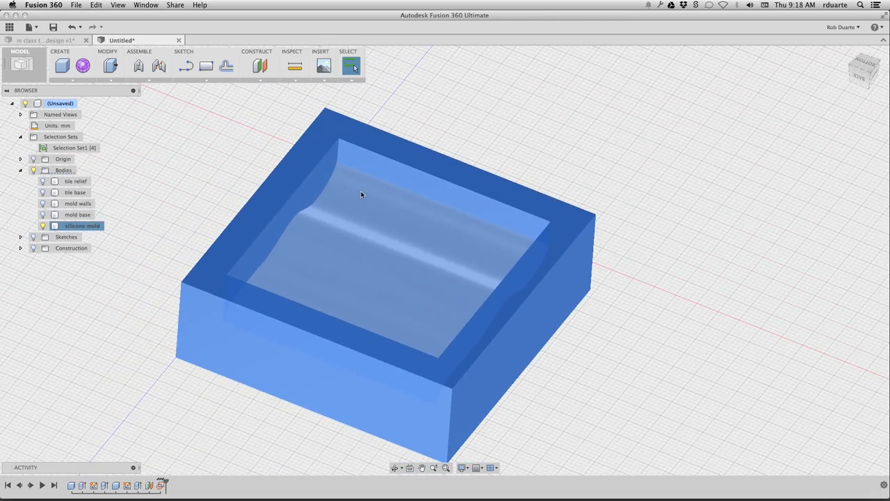
{"action": "middle_click_drag", "start_coordinate": [350, 187], "coordinate": [336, 162], "text": "shift"}
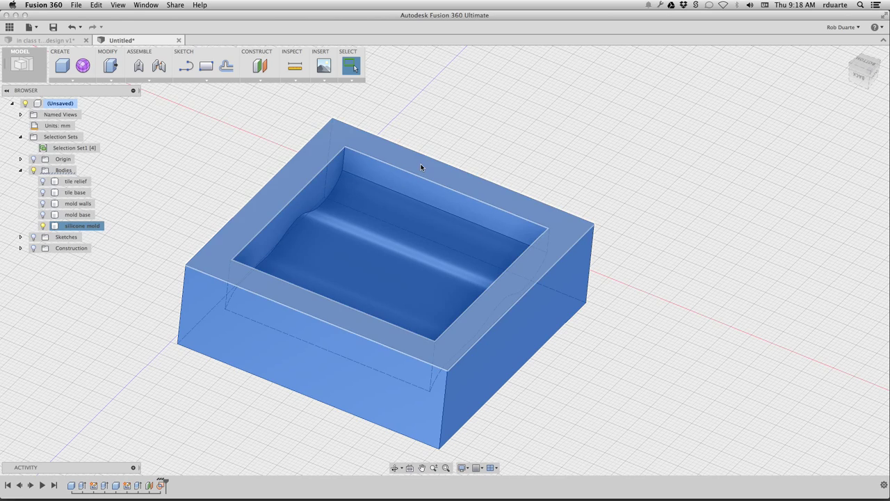
{"action": "middle_click_drag", "start_coordinate": [181, 163], "coordinate": [155, 185], "text": "shift"}
- Show the mold base, mold walls, tile base and tile relief bodies again
{"action": "left_click", "coordinate": [43, 215]}
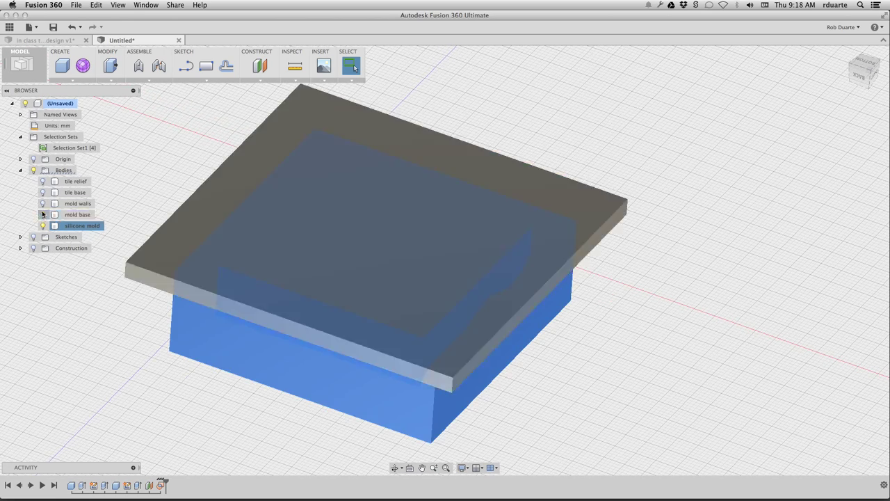
{"action": "left_click", "coordinate": [43, 203]}
{"action": "left_click", "coordinate": [43, 192]}
{"action": "left_click", "coordinate": [43, 183]}
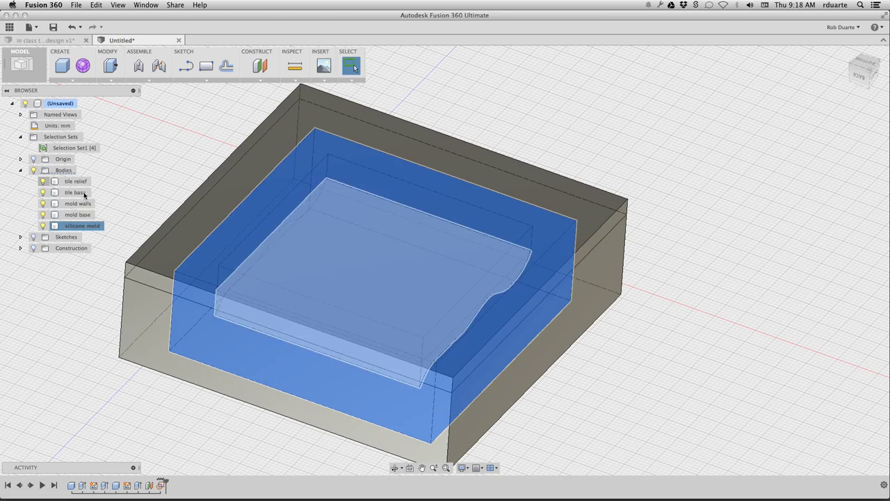
- Move the silicone mold body out of the mold box, rotating it 180° about Z and shifting it 24 mm in X
{"action": "middle_click_drag", "start_coordinate": [90, 192], "coordinate": [179, 259], "text": "shift"}
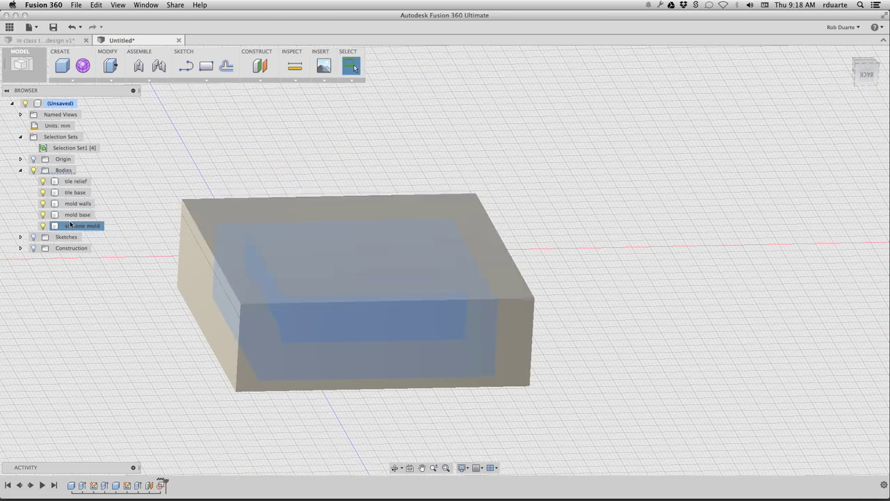
{"action": "left_click", "coordinate": [74, 225]}
{"action": "right_click", "coordinate": [84, 226]}
{"action": "left_click", "coordinate": [57, 229]}
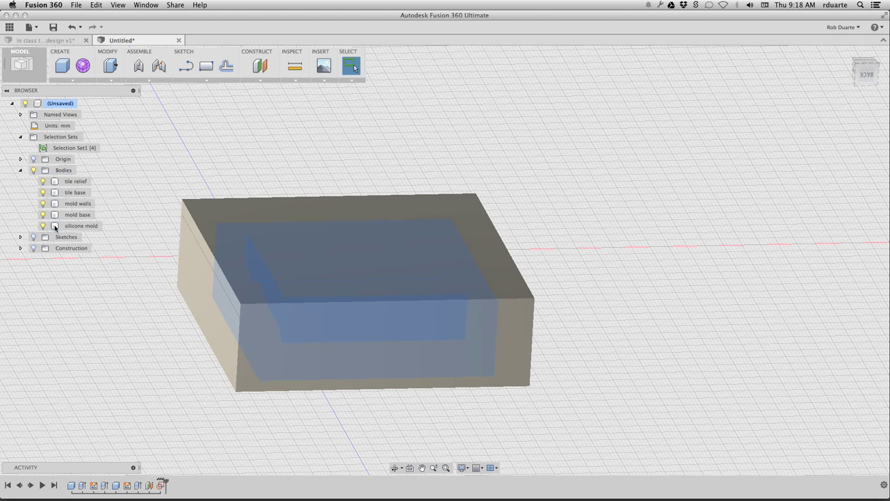
{"action": "left_click", "coordinate": [56, 228]}
{"action": "right_click", "coordinate": [57, 228]}
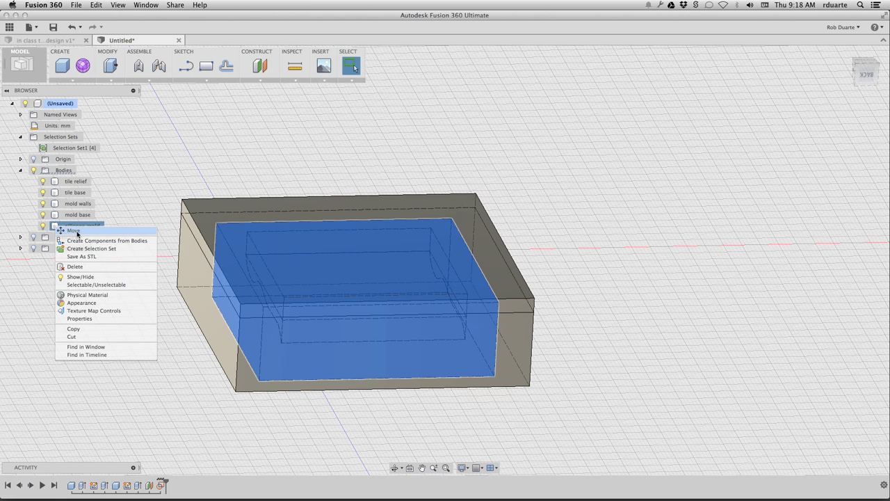
{"action": "left_click", "coordinate": [74, 231]}
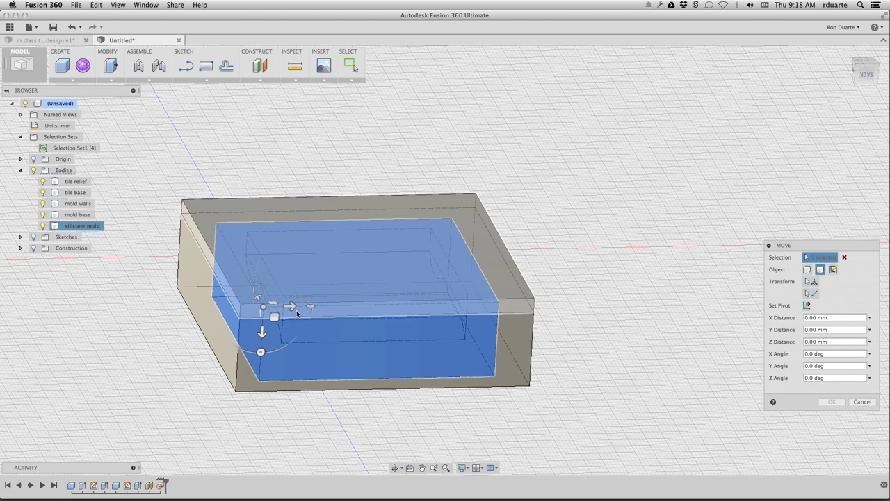
{"action": "left_click_drag", "start_coordinate": [261, 351], "coordinate": [268, 272]}
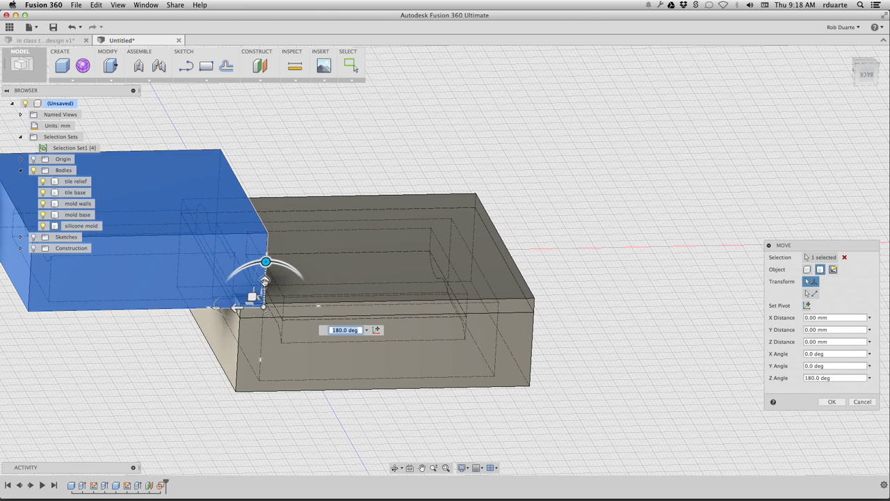
{"action": "left_click_drag", "start_coordinate": [236, 309], "coordinate": [157, 312]}
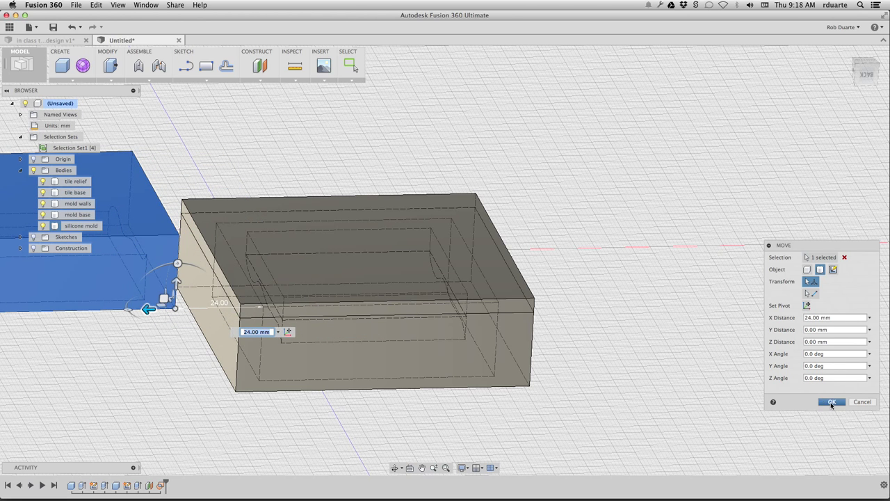
{"action": "left_click", "coordinate": [832, 402]}
- Apply the Silicone (White) rubber appearance from the library to the silicone mold body
{"action": "scroll", "coordinate": [451, 337], "scroll_direction": "up", "scroll_amount": 3}
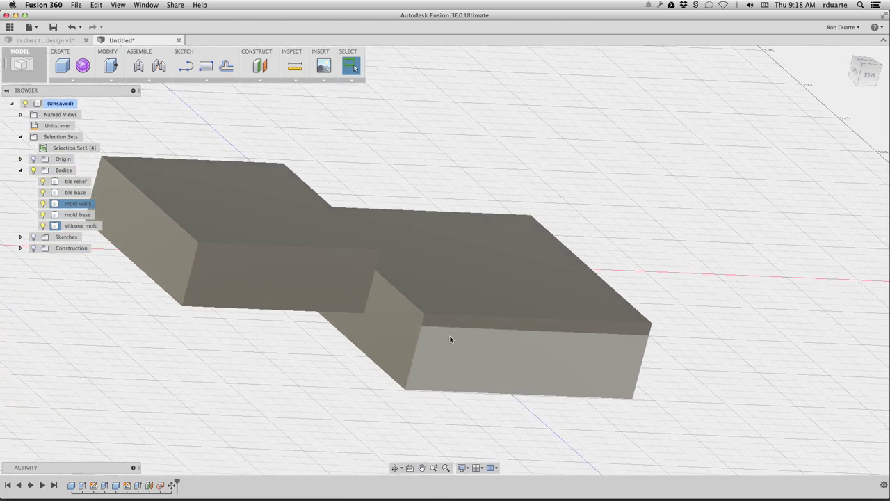
{"action": "left_click_drag", "start_coordinate": [867, 76], "coordinate": [867, 83]}
{"action": "left_click", "coordinate": [867, 84]}
{"action": "middle_click_drag", "start_coordinate": [508, 244], "coordinate": [149, 243], "text": "shift"}
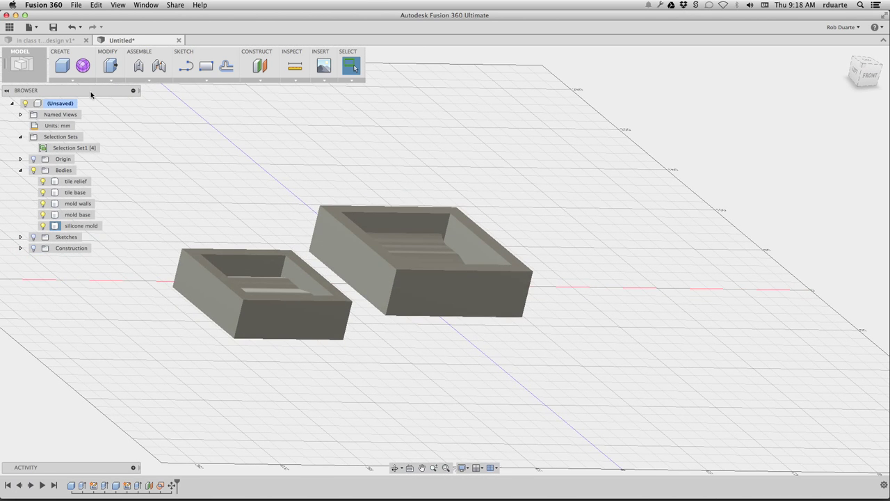
{"action": "right_click", "coordinate": [84, 226]}
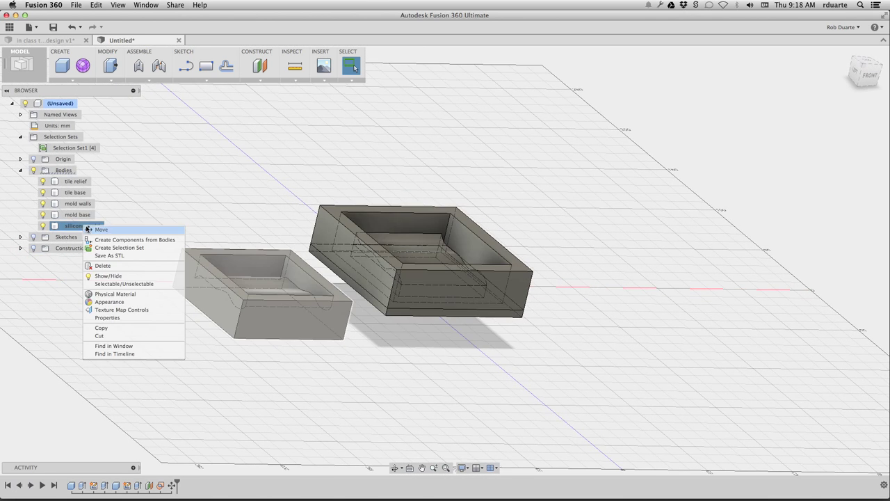
{"action": "left_click", "coordinate": [129, 302]}
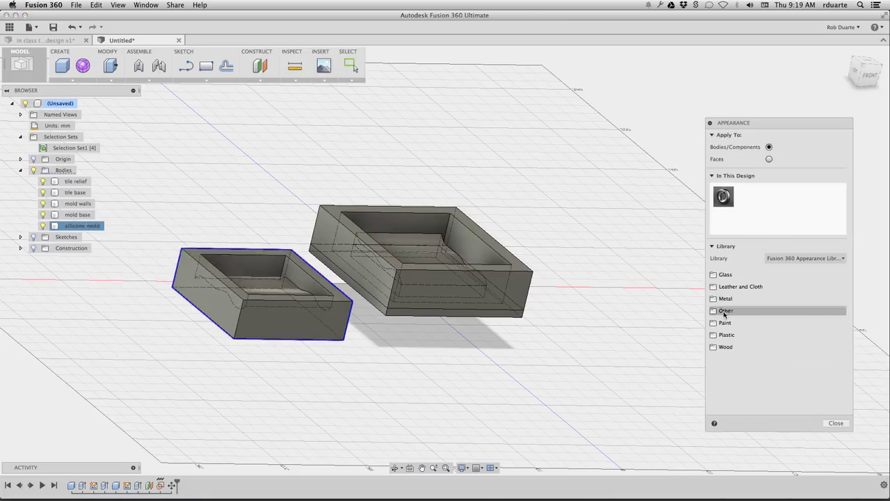
{"action": "left_click", "coordinate": [713, 311]}
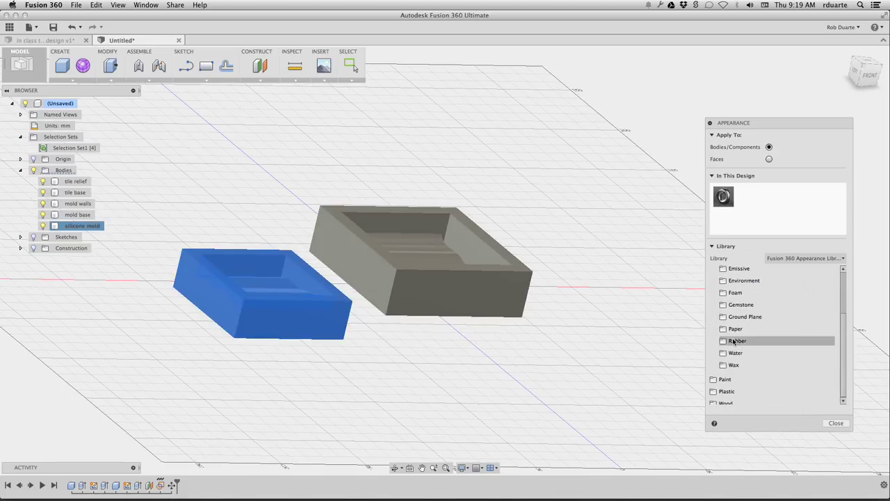
{"action": "left_click", "coordinate": [737, 341]}
{"action": "scroll", "coordinate": [752, 351], "scroll_direction": "down", "scroll_amount": 2}
{"action": "scroll", "coordinate": [752, 351], "scroll_direction": "down", "scroll_amount": 2}
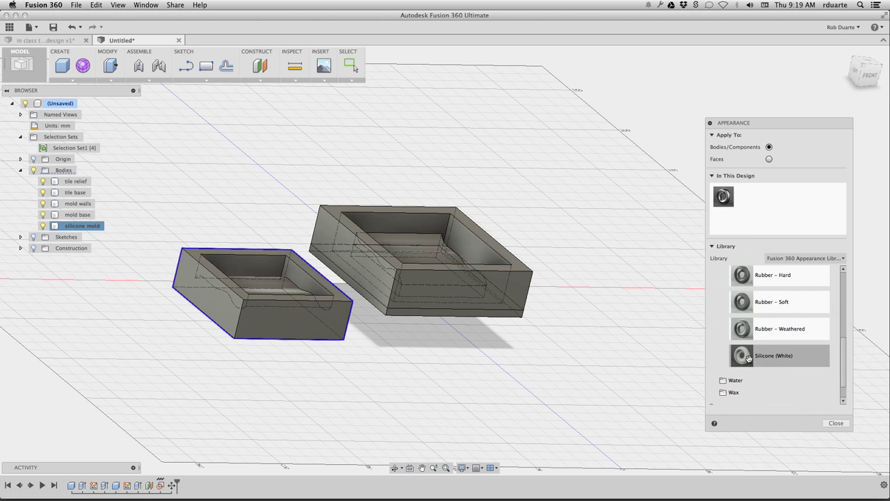
{"action": "left_click_drag", "start_coordinate": [637, 355], "coordinate": [287, 306]}
- Duplicate the Silicone (White) appearance with a light blue color, about RGB 180, 219, 255, and apply the copy to the silicone mold body
{"action": "right_click", "coordinate": [746, 200]}
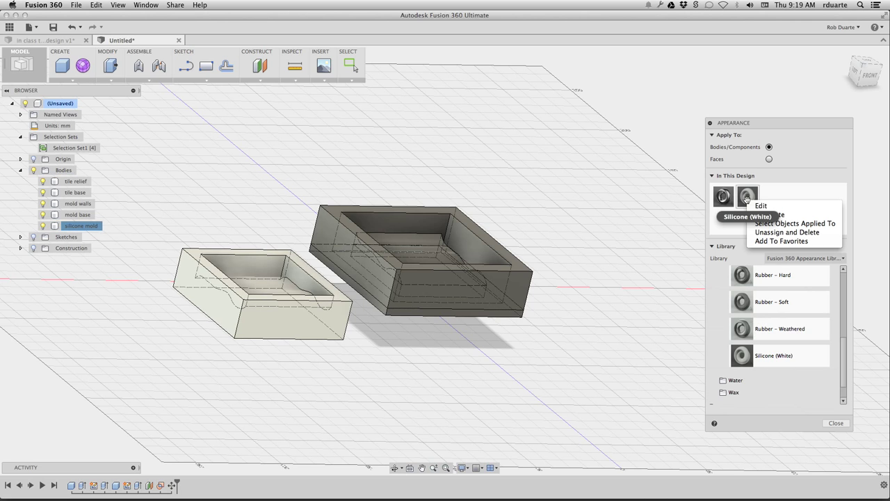
{"action": "left_click", "coordinate": [749, 198]}
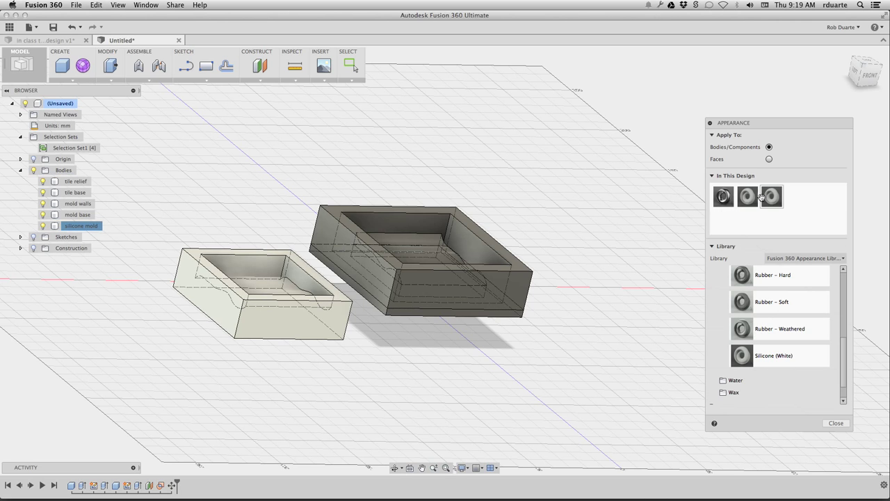
{"action": "right_click", "coordinate": [773, 196]}
{"action": "left_click", "coordinate": [781, 201]}
{"action": "double_click", "coordinate": [779, 199]}
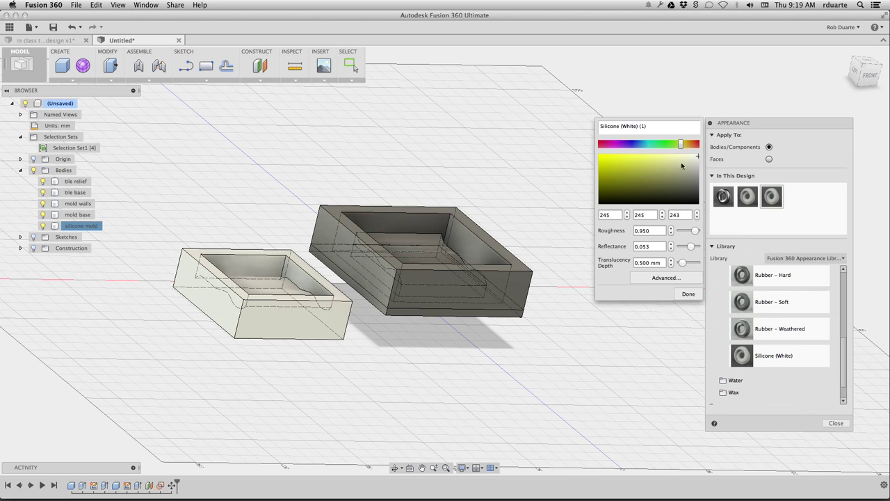
{"action": "left_click_drag", "start_coordinate": [646, 144], "coordinate": [641, 147]}
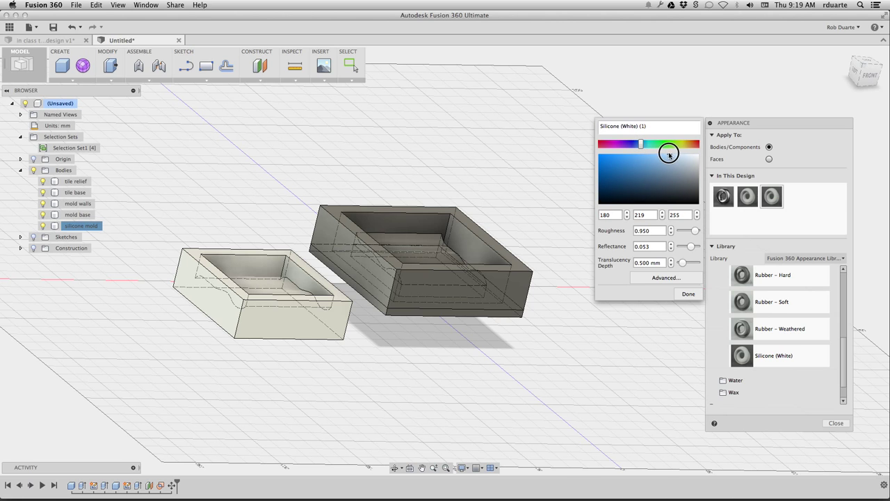
{"action": "left_click", "coordinate": [686, 293]}
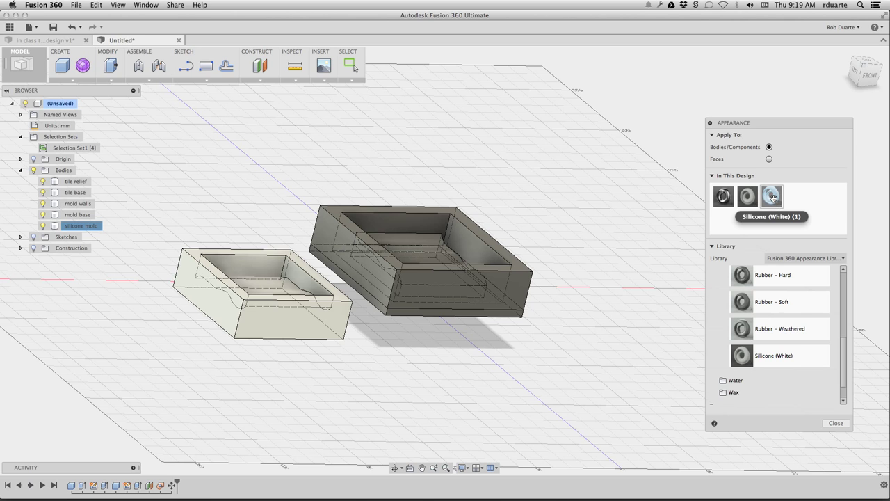
{"action": "left_click_drag", "start_coordinate": [466, 244], "coordinate": [268, 317]}
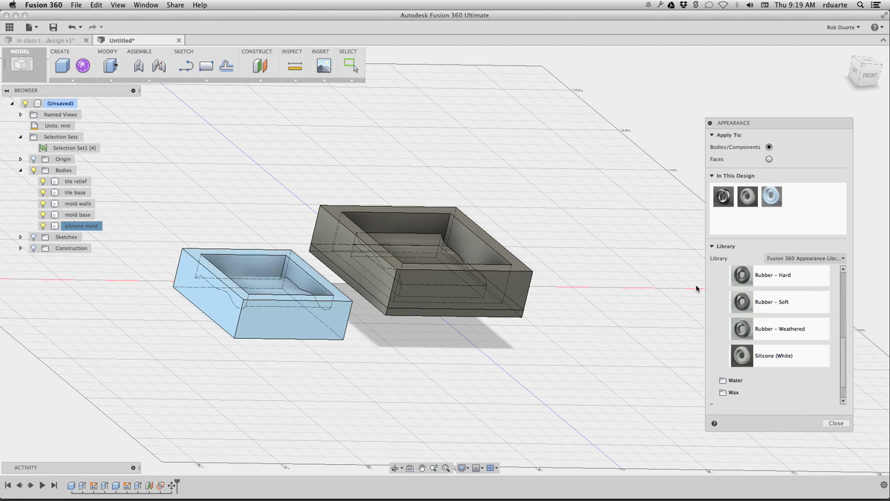
- Try the Wax (Red) appearance on the mold walls body and undo it
{"action": "left_click_drag", "start_coordinate": [846, 354], "coordinate": [844, 376]}
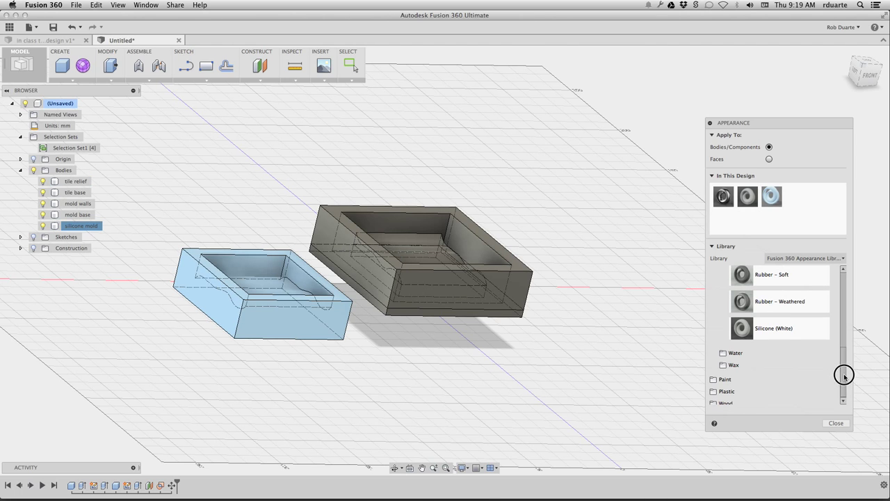
{"action": "left_click", "coordinate": [749, 366]}
{"action": "scroll", "coordinate": [779, 365], "scroll_direction": "down", "scroll_amount": 2}
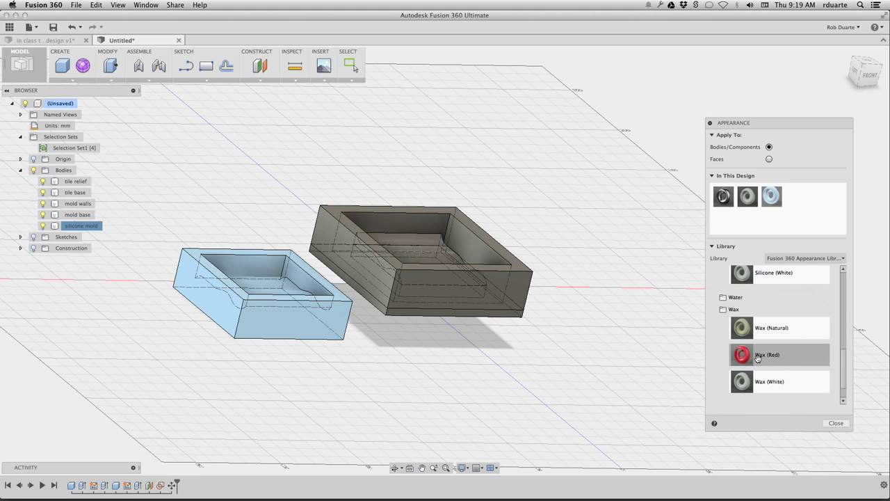
{"action": "left_click_drag", "start_coordinate": [747, 355], "coordinate": [482, 292]}
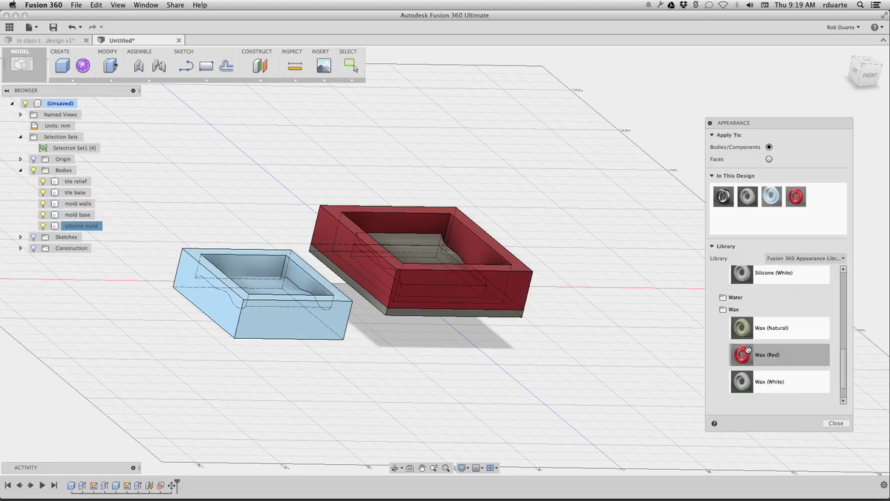
{"action": "key", "text": "Escape"}
{"action": "key", "text": "super+z"}
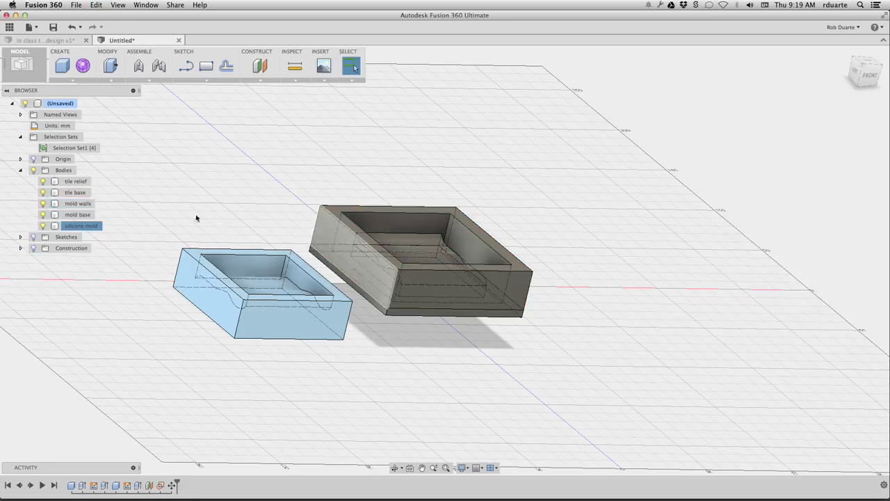
{"action": "left_click", "coordinate": [109, 148]}
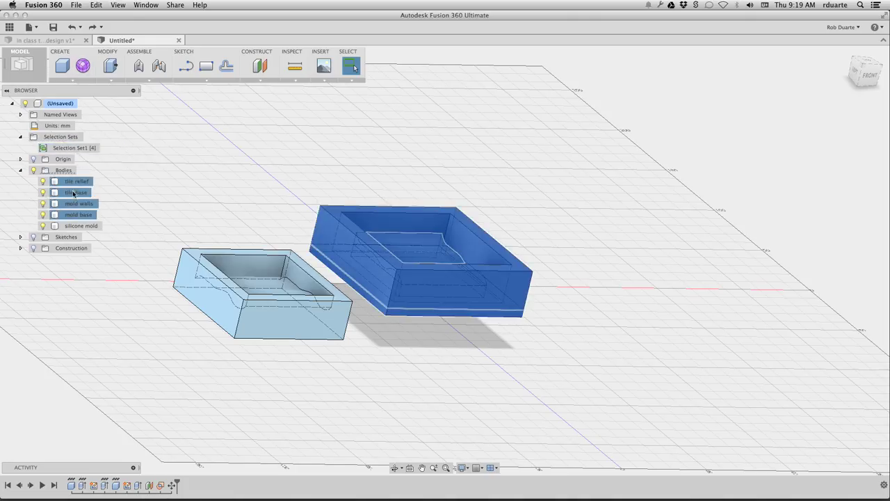
{"action": "right_click", "coordinate": [78, 149]}
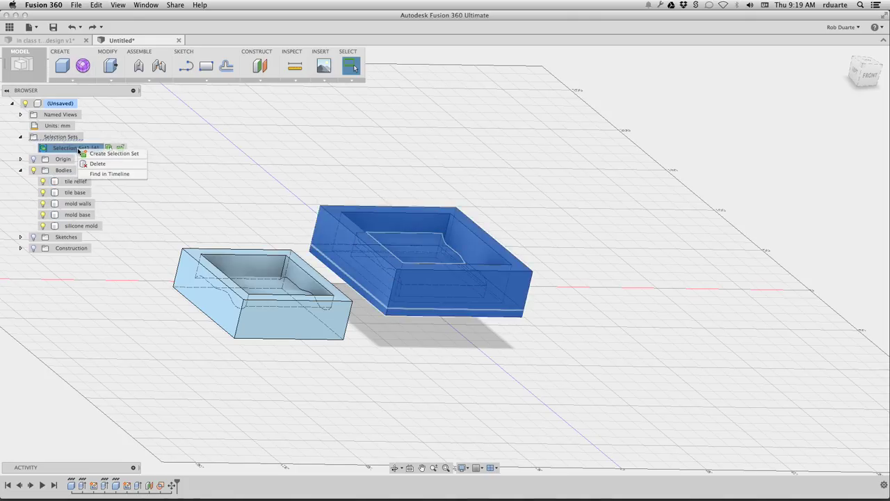
{"action": "left_click", "coordinate": [54, 198]}
- Select the four tile and mold box bodies through their selection set and try applying Wax (Red) from the appearance library to them
{"action": "left_click", "coordinate": [68, 193]}
{"action": "right_click", "coordinate": [67, 192]}
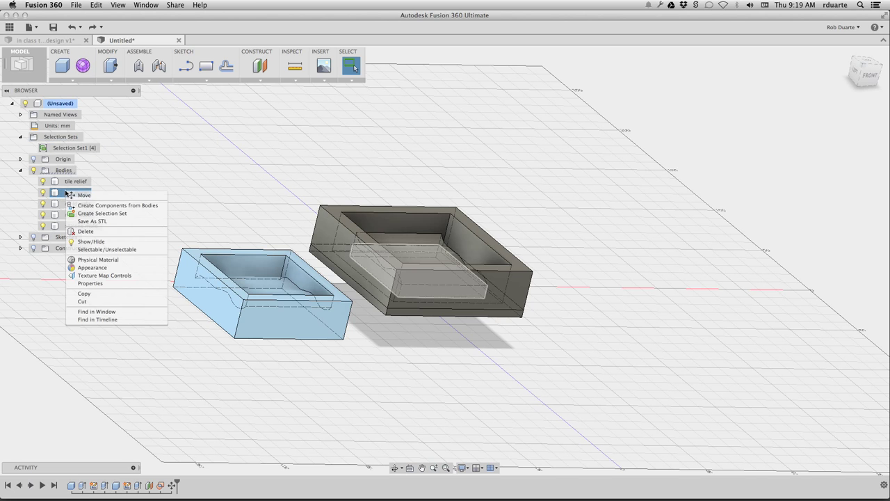
{"action": "left_click", "coordinate": [94, 267]}
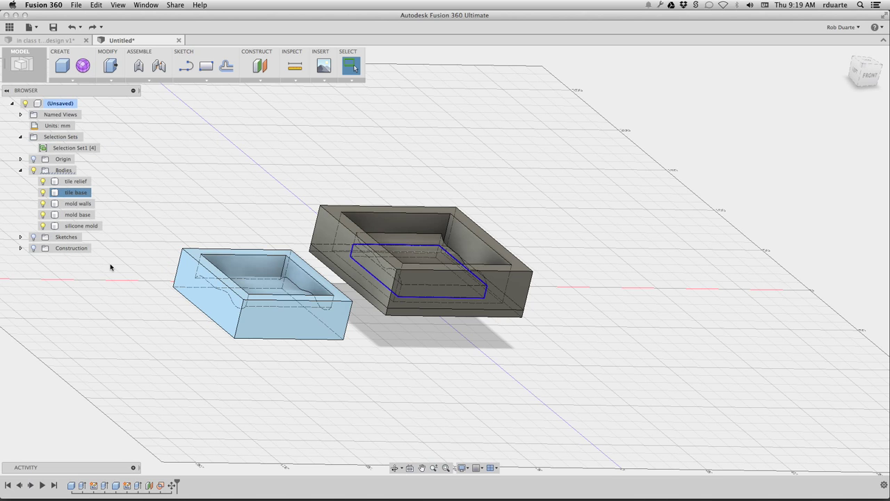
{"action": "left_click", "coordinate": [105, 148]}
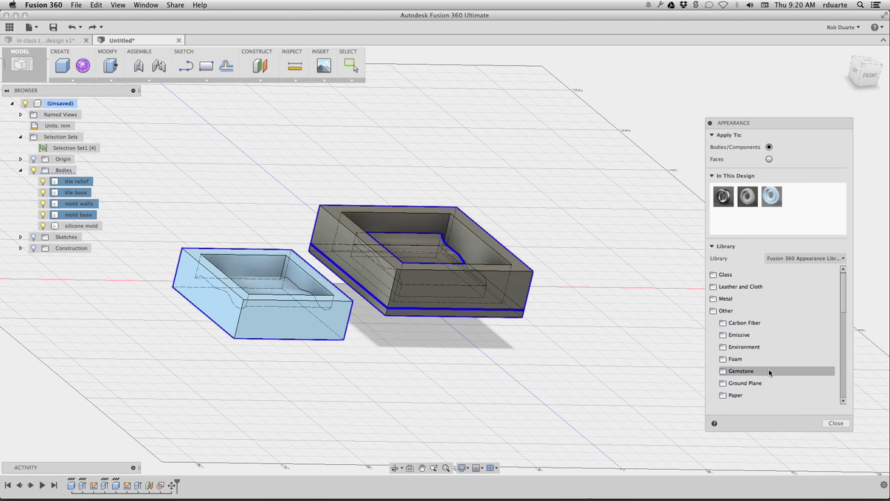
{"action": "scroll", "coordinate": [769, 370], "scroll_direction": "down", "scroll_amount": 10}
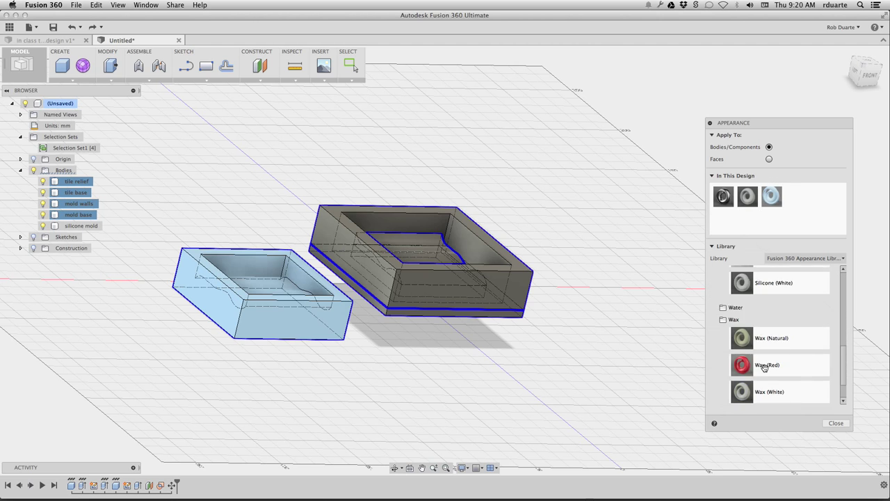
{"action": "scroll", "coordinate": [764, 367], "scroll_direction": "down", "scroll_amount": 2}
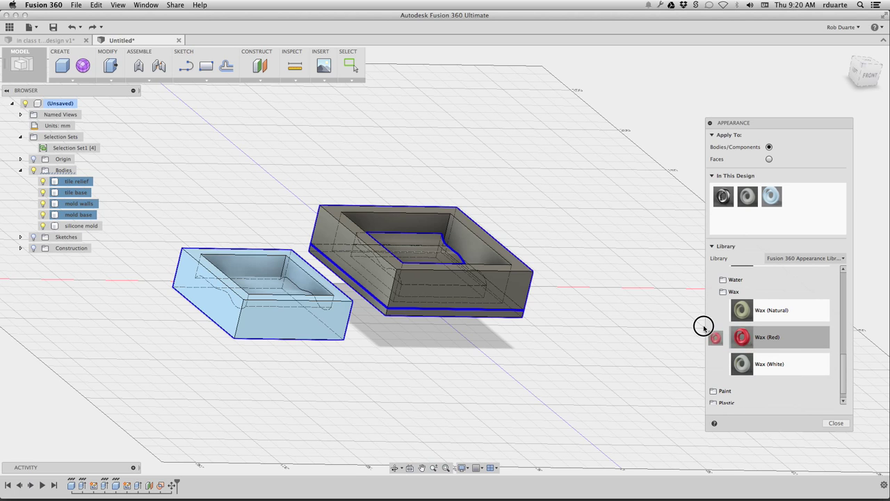
{"action": "left_click_drag", "start_coordinate": [700, 325], "coordinate": [459, 279]}
{"action": "left_click", "coordinate": [411, 263]}
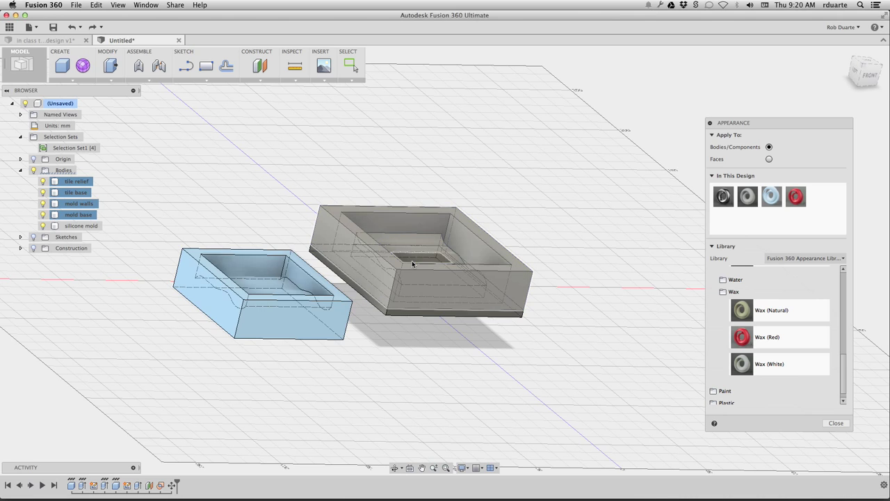
- Apply the Wax (Red) appearance to the tile relief, tile base, mold walls and mold base bodies
{"action": "left_click", "coordinate": [75, 182]}
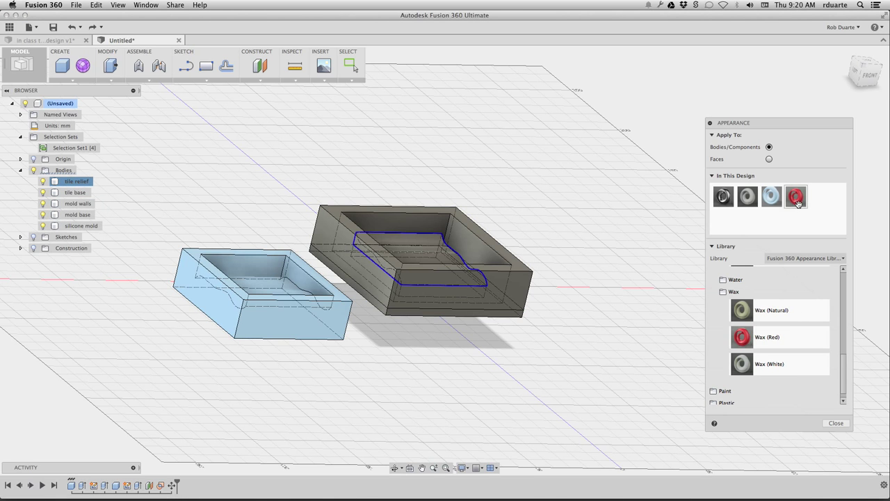
{"action": "left_click_drag", "start_coordinate": [566, 208], "coordinate": [409, 238]}
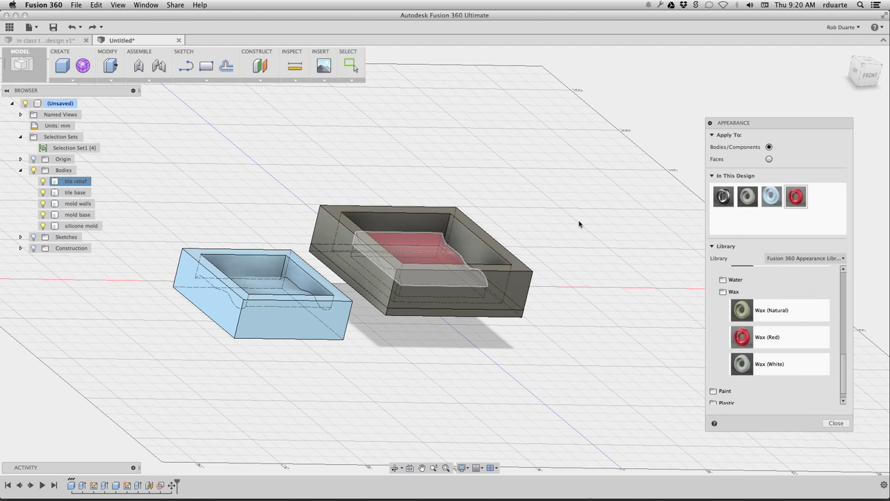
{"action": "left_click_drag", "start_coordinate": [672, 194], "coordinate": [414, 244]}
{"action": "left_click_drag", "start_coordinate": [795, 197], "coordinate": [498, 312]}
{"action": "scroll", "coordinate": [534, 281], "scroll_direction": "down", "scroll_amount": 5, "text": "shift"}
{"action": "middle_click_drag", "start_coordinate": [707, 244], "coordinate": [793, 209], "text": "shift"}
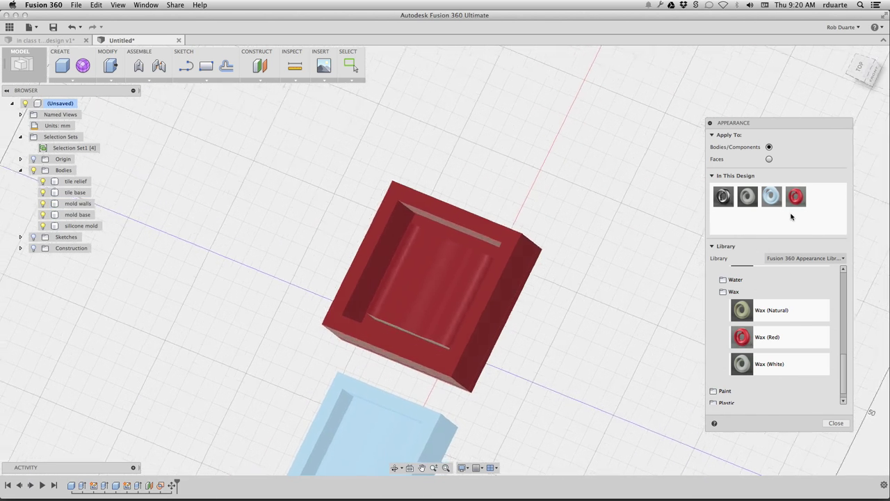
{"action": "left_click_drag", "start_coordinate": [795, 197], "coordinate": [429, 343]}
{"action": "middle_click_drag", "start_coordinate": [515, 342], "coordinate": [430, 289], "text": "shift"}
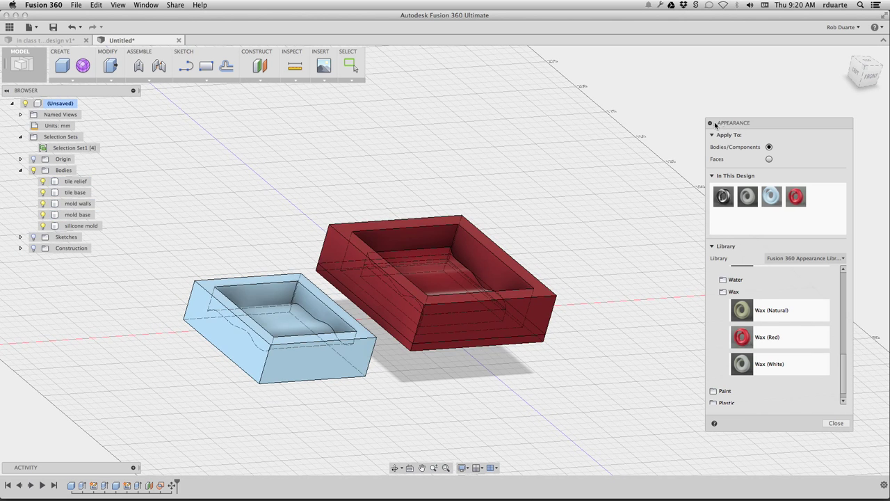
- Hide the tile relief, tile base, mold walls and mold base bodies, leaving only the silicone mold shown
{"action": "middle_click_drag", "start_coordinate": [233, 176], "coordinate": [50, 185], "text": "shift"}
{"action": "left_click", "coordinate": [71, 148]}
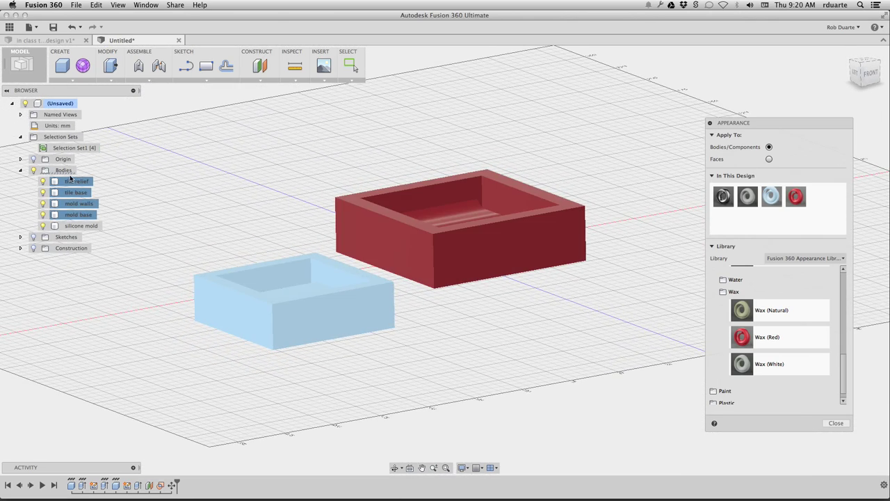
{"action": "left_click", "coordinate": [42, 203]}
{"action": "left_click", "coordinate": [43, 215]}
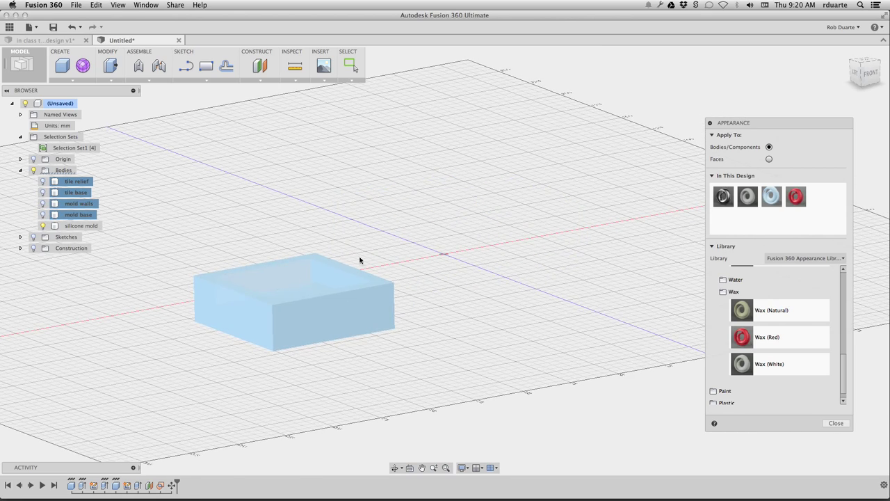
{"action": "middle_click_drag", "start_coordinate": [373, 256], "coordinate": [281, 260], "text": "shift"}
{"action": "scroll", "coordinate": [350, 299], "scroll_direction": "up", "scroll_amount": 3}
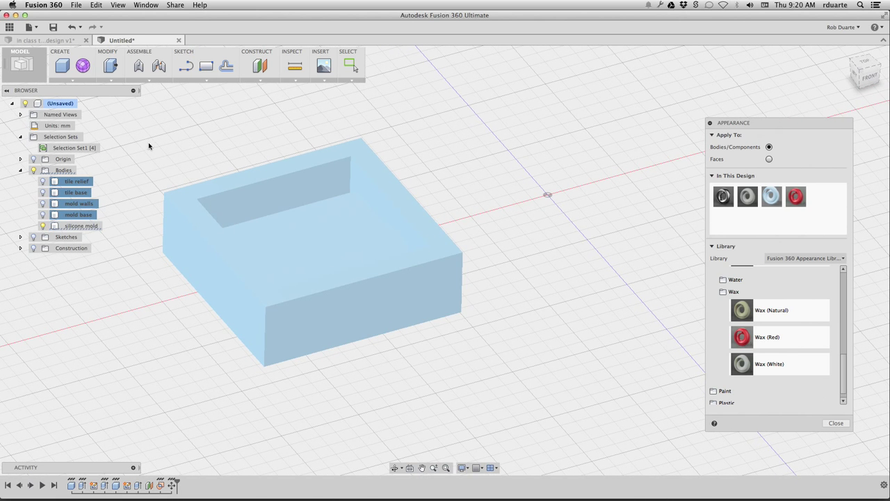
- Create an offset plane at 0 mm on the silicone mold's upper rim face
{"action": "left_click", "coordinate": [259, 67]}
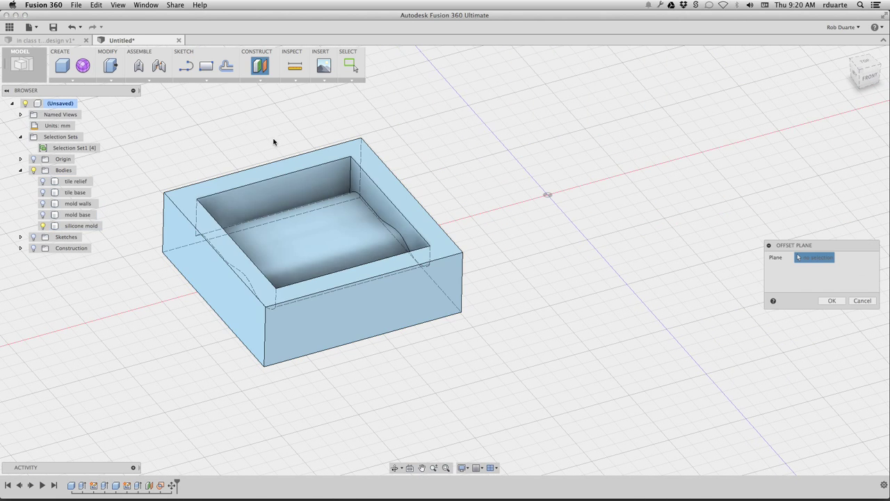
{"action": "left_click", "coordinate": [282, 171]}
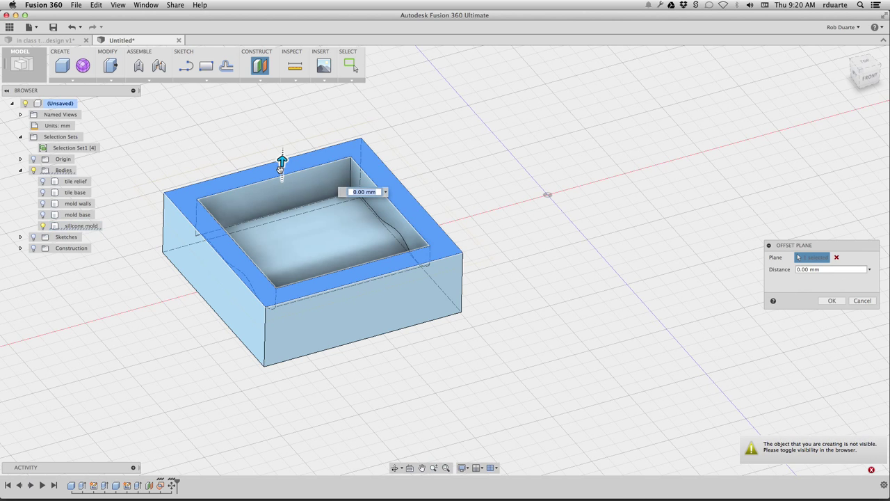
{"action": "key", "text": "Escape"}
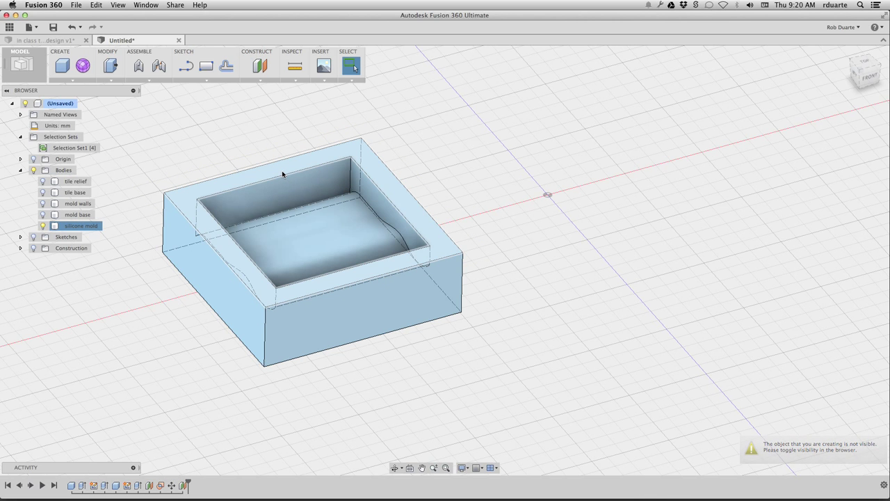
- Show the construction planes but hide Plane1, keeping only the plane on the silicone mold's rim
{"action": "left_click", "coordinate": [33, 247]}
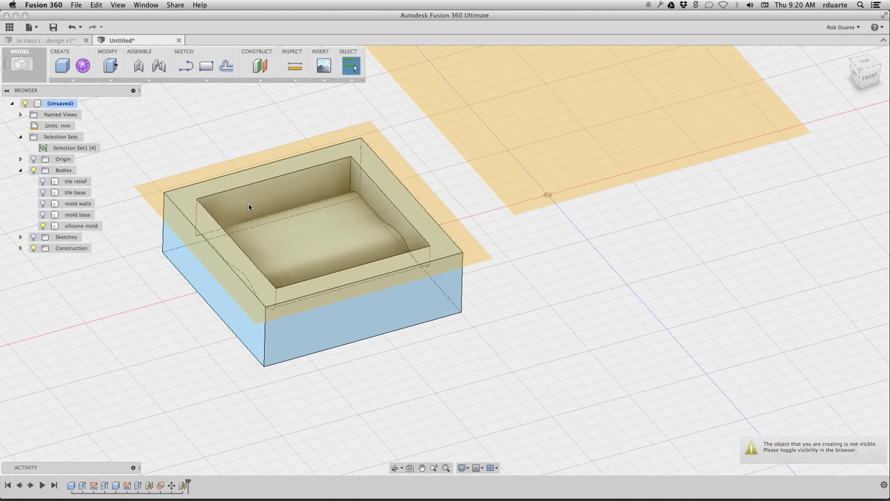
{"action": "left_click", "coordinate": [20, 248]}
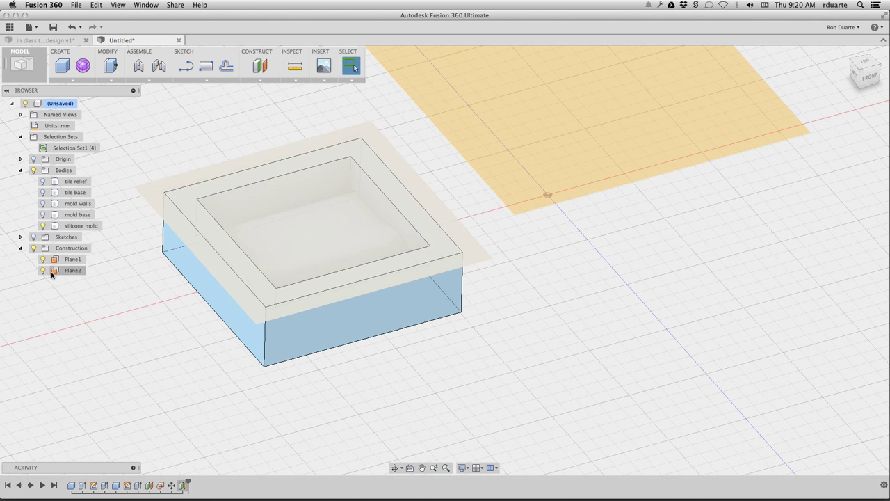
{"action": "left_click", "coordinate": [42, 262]}
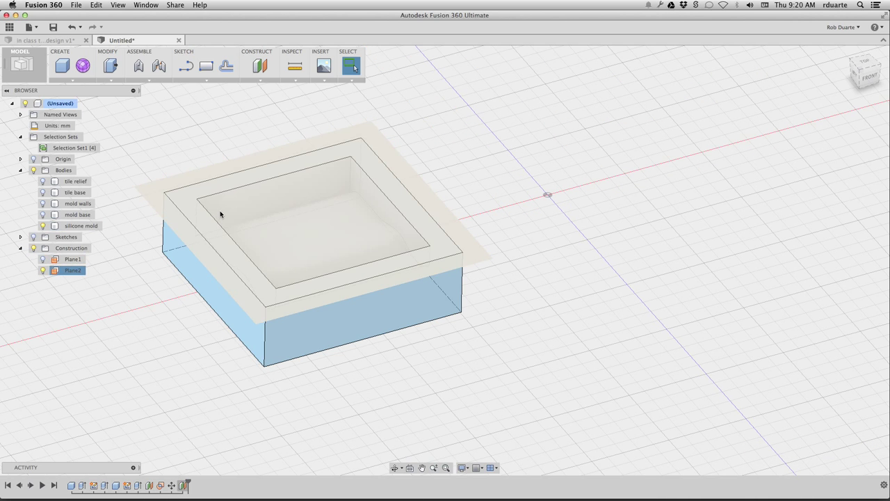
- Boundary Fill the silicone mold's cavity as a new body, using the silicone mold body and the rim plane as tools
{"action": "left_click", "coordinate": [89, 81]}
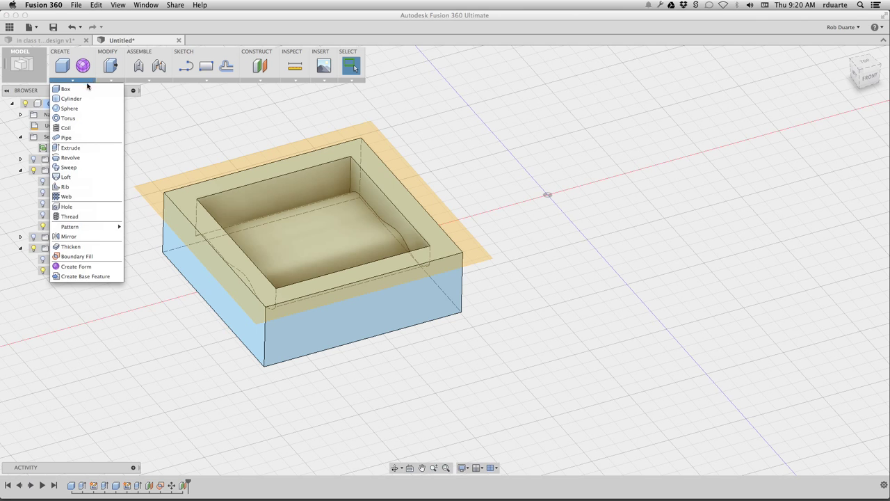
{"action": "left_click", "coordinate": [90, 254]}
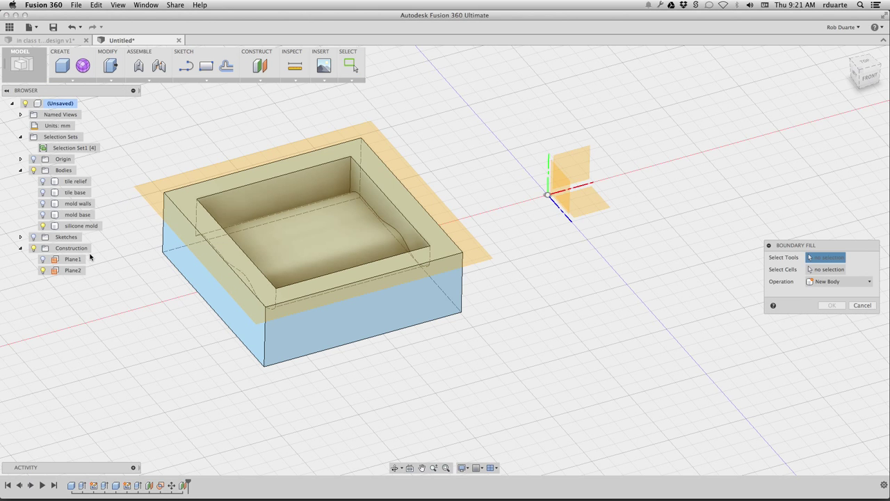
{"action": "left_click", "coordinate": [83, 226]}
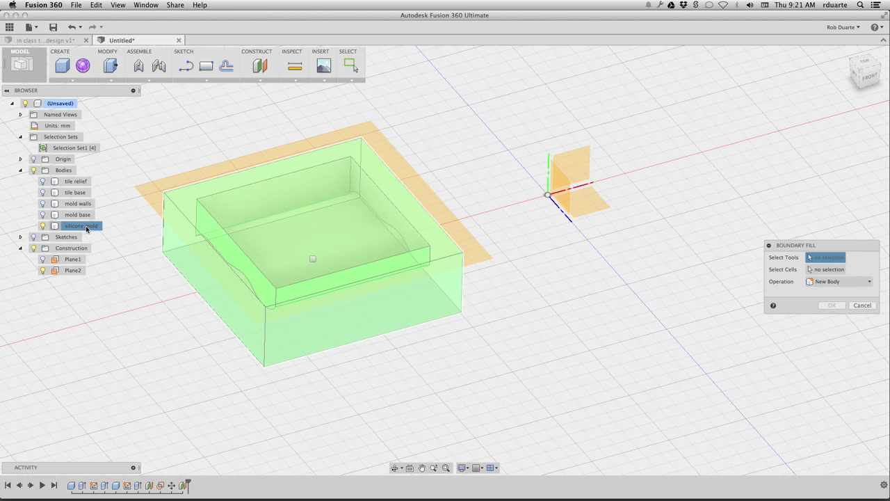
{"action": "left_click", "coordinate": [148, 195]}
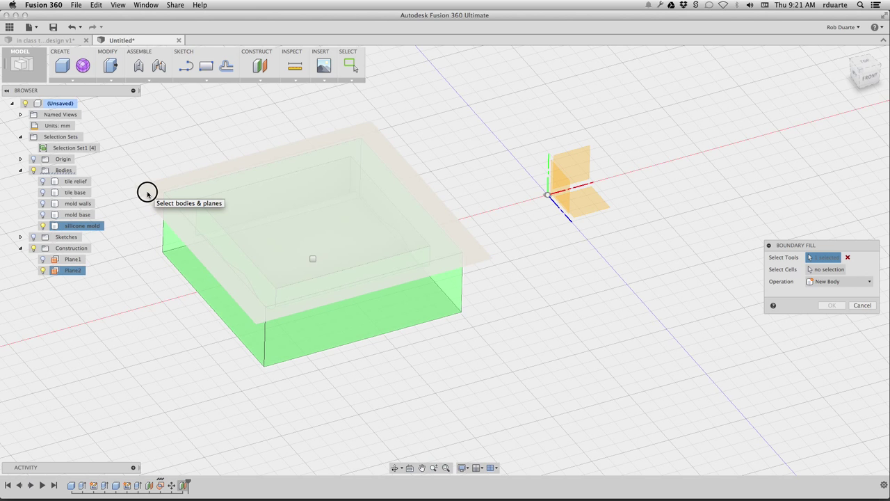
{"action": "left_click", "coordinate": [829, 270]}
{"action": "left_click", "coordinate": [357, 227]}
{"action": "left_click", "coordinate": [823, 306]}
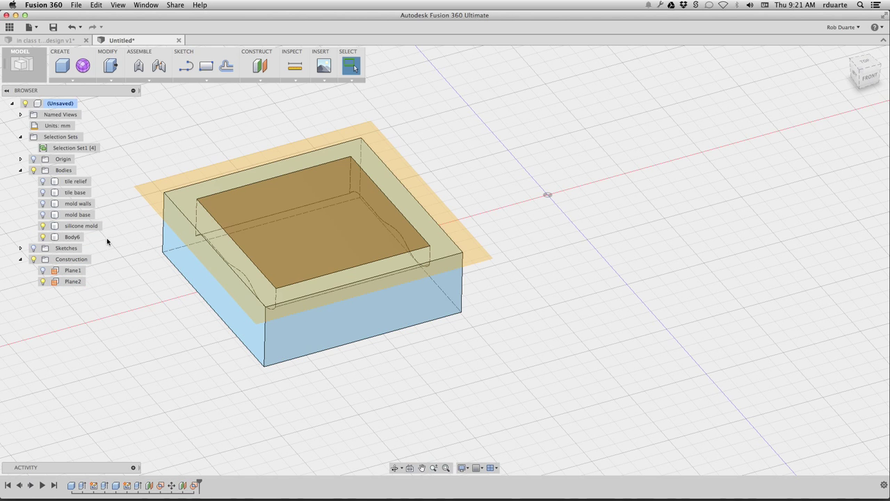
- Rename the new cavity body as final casting
{"action": "left_click", "coordinate": [74, 237]}
{"action": "double_click", "coordinate": [74, 237]}
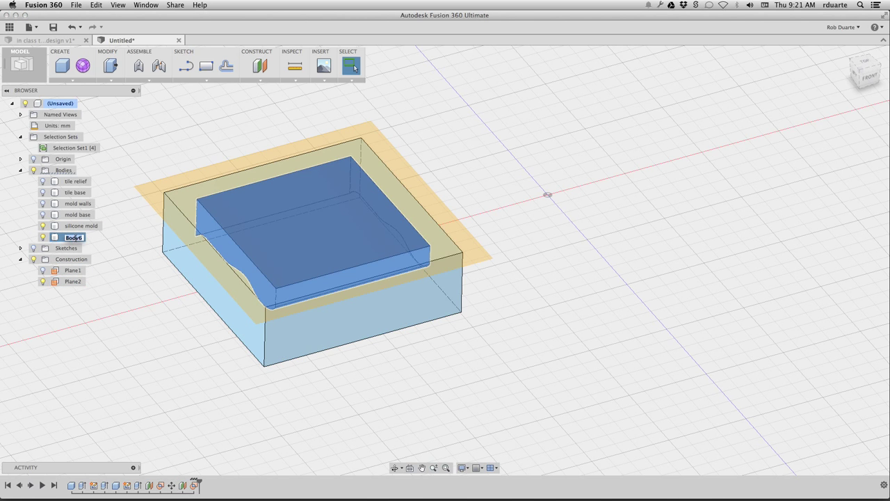
{"action": "type", "text": "final casting"}
{"action": "key", "text": "Return"}
- Move the final casting body out of the silicone mold, rotating it 180° about Z and shifting it 30 mm in X
{"action": "left_click", "coordinate": [83, 238]}
{"action": "right_click", "coordinate": [83, 238]}
{"action": "left_click", "coordinate": [110, 248]}
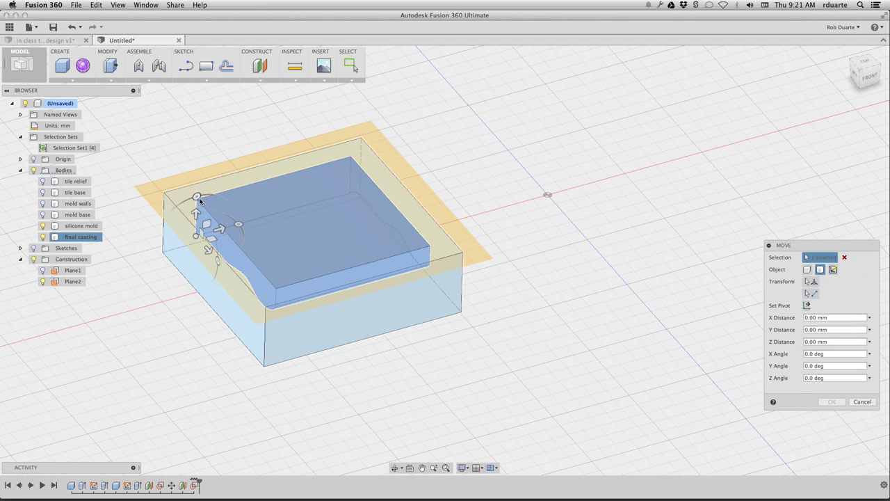
{"action": "left_click_drag", "start_coordinate": [197, 197], "coordinate": [179, 279]}
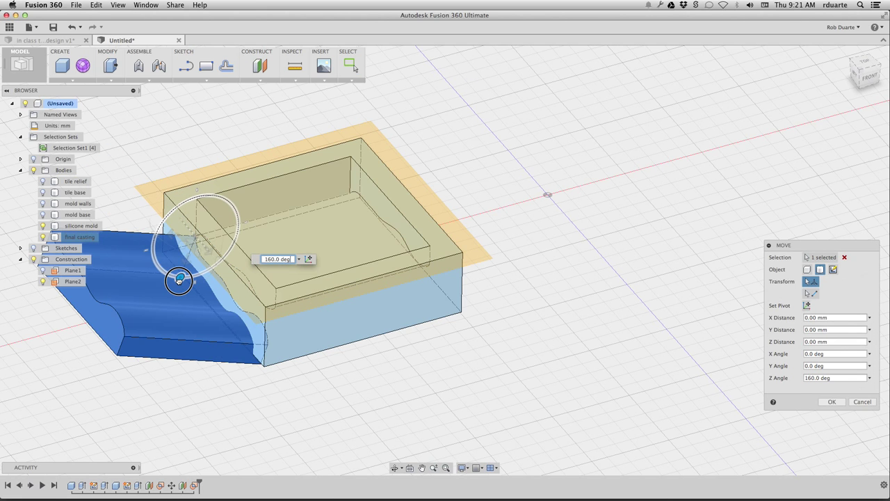
{"action": "type", "text": "180"}
{"action": "key", "text": "Return"}
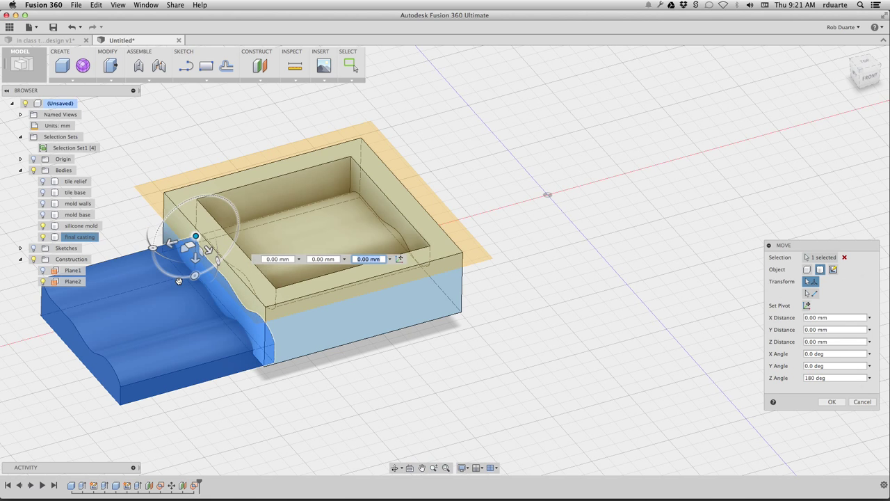
{"action": "left_click_drag", "start_coordinate": [171, 243], "coordinate": [77, 278]}
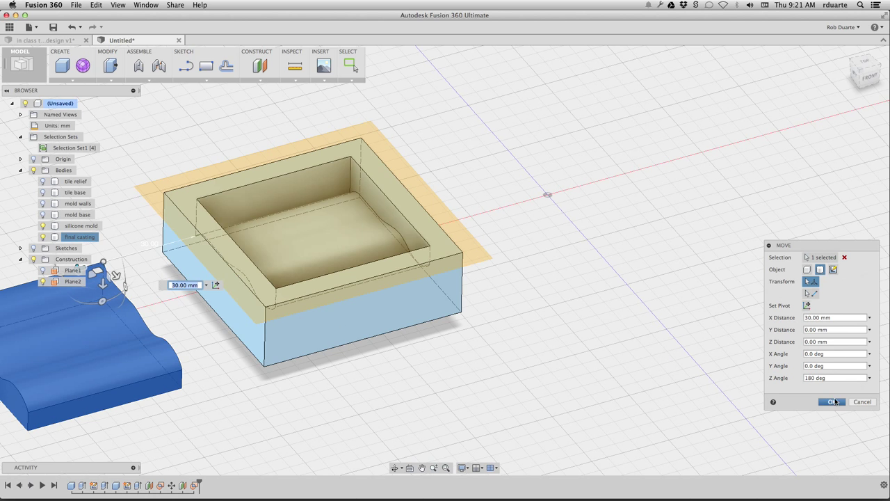
{"action": "left_click", "coordinate": [835, 402]}
{"action": "left_click", "coordinate": [363, 314]}
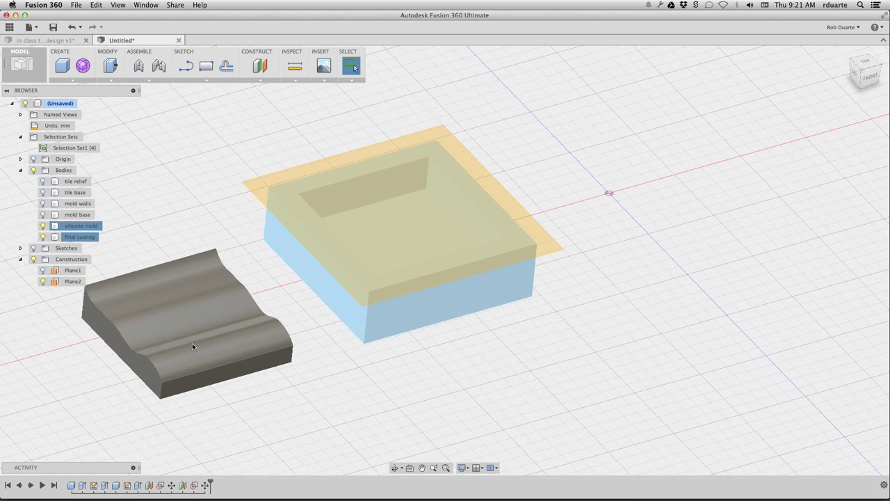
{"action": "middle_click_drag", "start_coordinate": [192, 346], "coordinate": [173, 312], "text": "shift"}
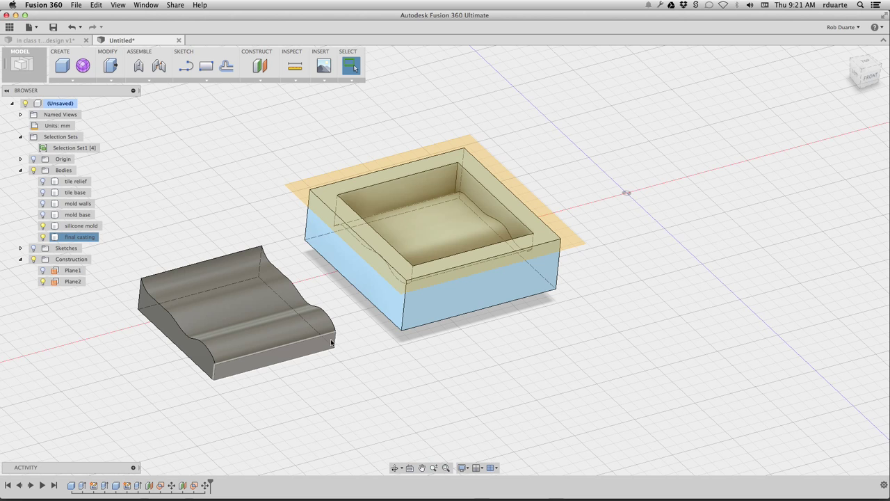
- Open the silicone mold body's properties and examine its volume
{"action": "left_click", "coordinate": [78, 227]}
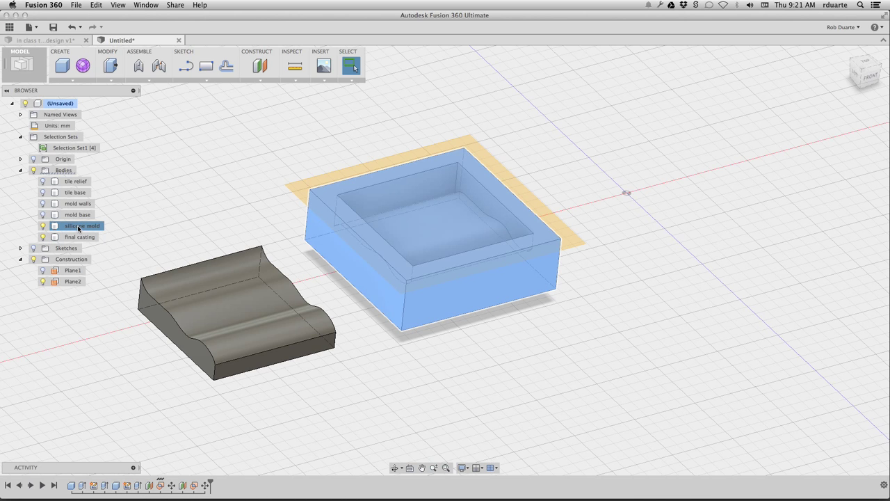
{"action": "right_click", "coordinate": [77, 227]}
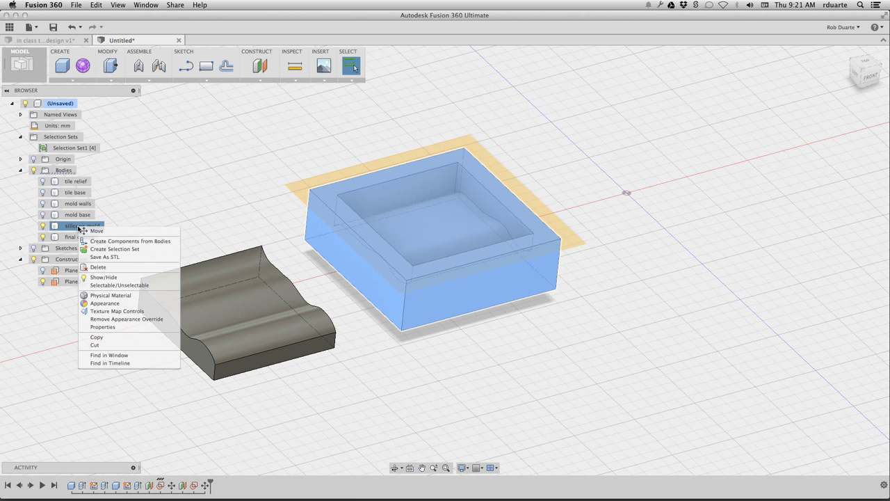
{"action": "left_click", "coordinate": [101, 327]}
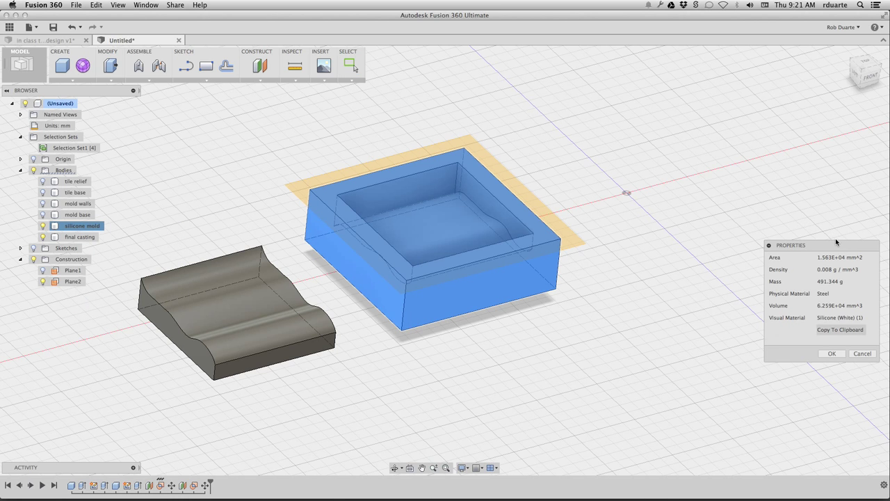
{"action": "left_click_drag", "start_coordinate": [835, 241], "coordinate": [646, 63]}
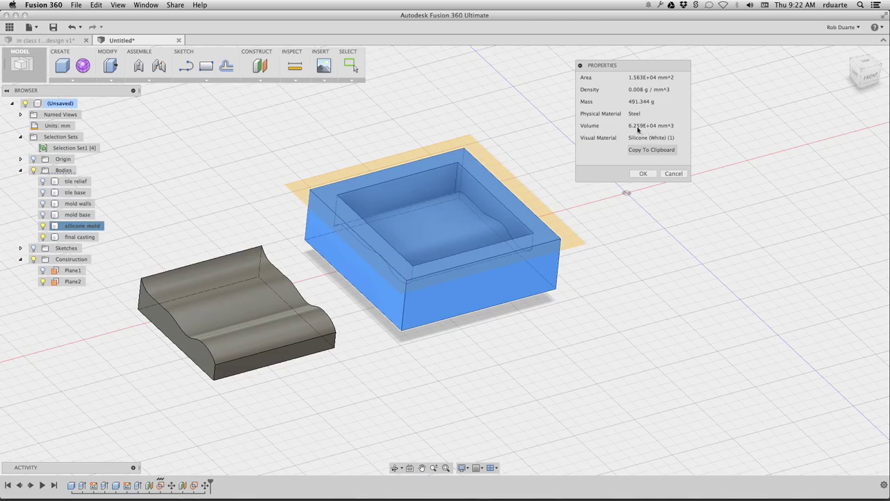
- Switch to Google Chrome and calculate 6.249*10^4 with a Google search in a new window
{"action": "key", "text": "super+Tab"}
{"action": "key", "text": "super+Tab"}
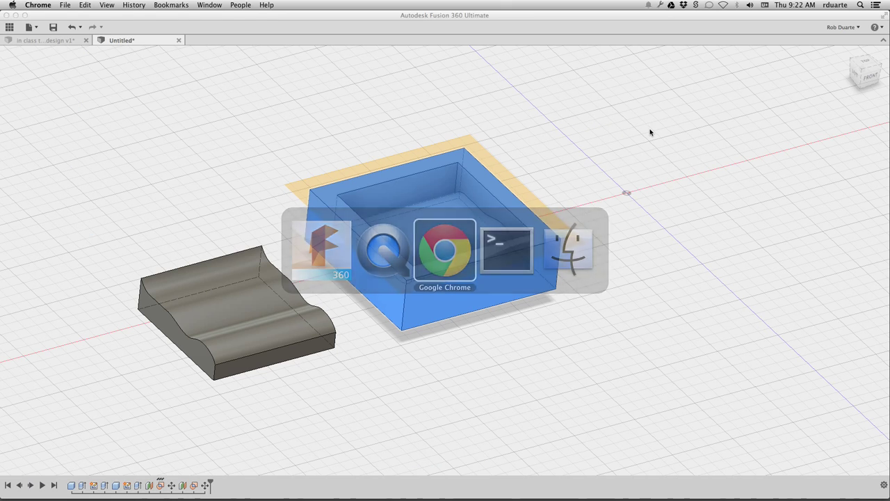
{"action": "key", "text": "super+n"}
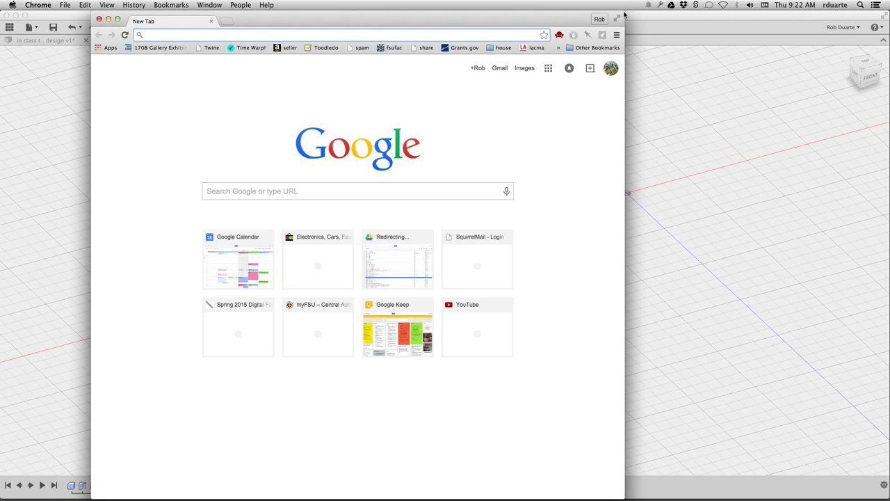
{"action": "left_click_drag", "start_coordinate": [283, 19], "coordinate": [599, 257]}
{"action": "type", "text": "6.24"}
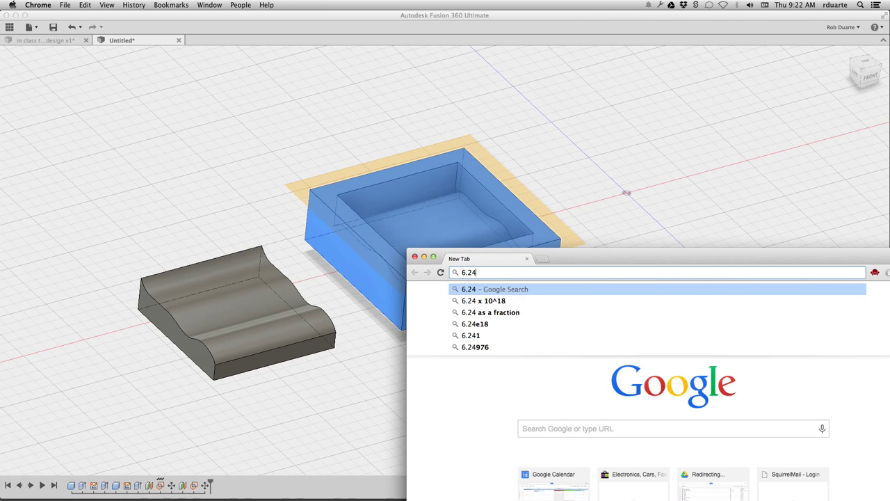
{"action": "type", "text": "9*"}
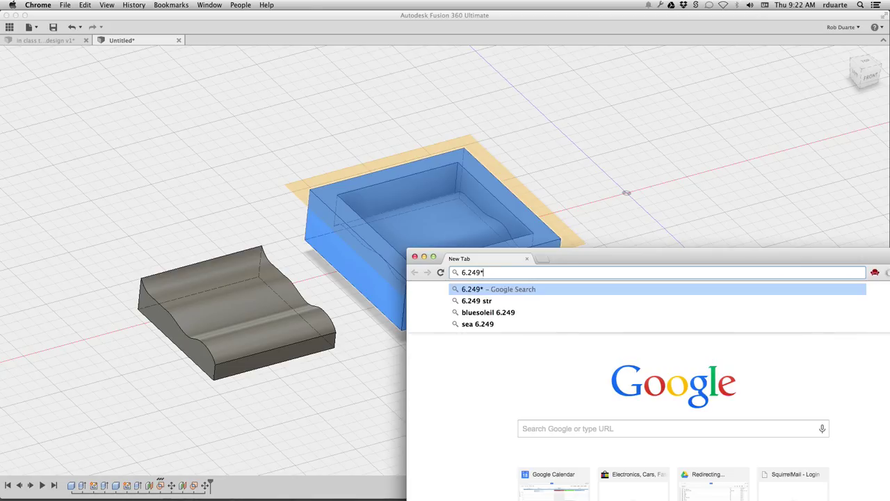
{"action": "type", "text": "10&4"}
{"action": "key", "text": "BackSpace"}
{"action": "key", "text": "BackSpace"}
{"action": "type", "text": "^4"}
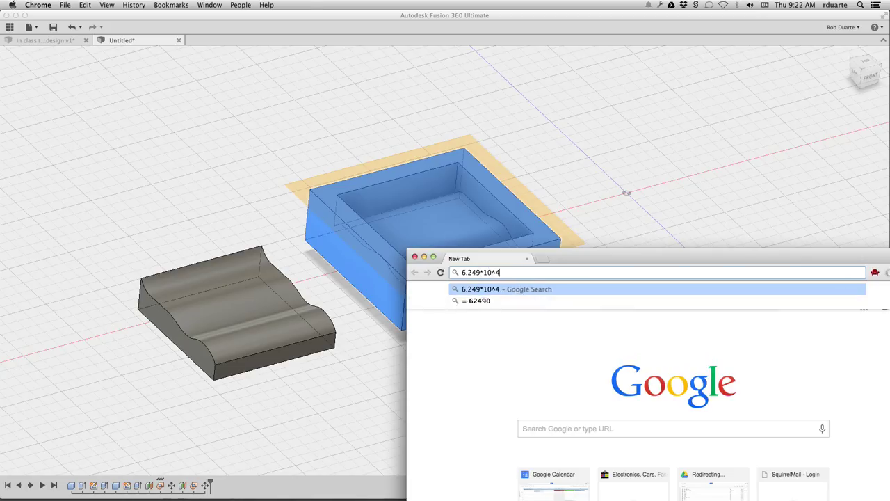
{"action": "key", "text": "Return"}
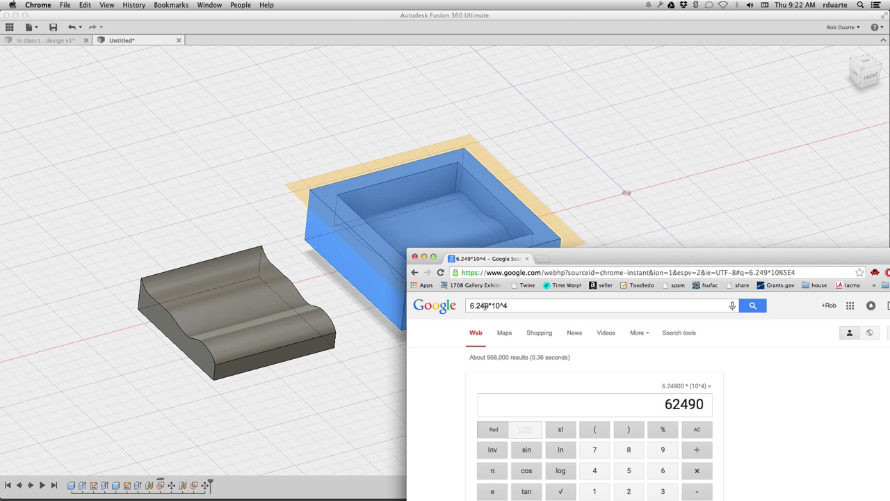
- Copy the calculator result and return to Fusion 360 to recheck the silicone mold's volume unit
{"action": "mouse_move", "coordinate": [664, 404]}
{"action": "left_mouse_down"}
{"action": "mouse_move", "coordinate": [704, 405]}
{"action": "mouse_move", "coordinate": [652, 402]}
{"action": "left_mouse_up"}
{"action": "left_click", "coordinate": [704, 405]}
{"action": "key", "text": "super+c"}
{"action": "left_click", "coordinate": [647, 154]}
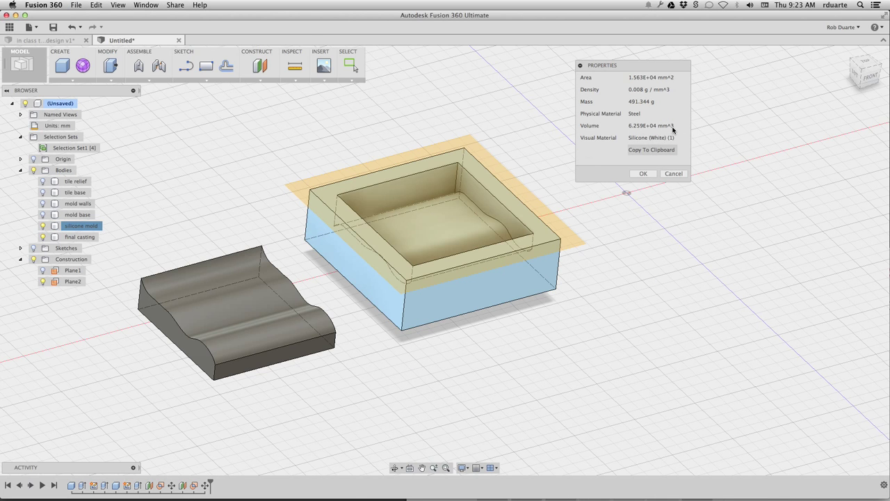
- Switch back to Google Chrome, convert 62490 cubic mm to cc with a Google search, and examine the result
{"action": "key", "text": "super+Tab"}
{"action": "left_click", "coordinate": [528, 306]}
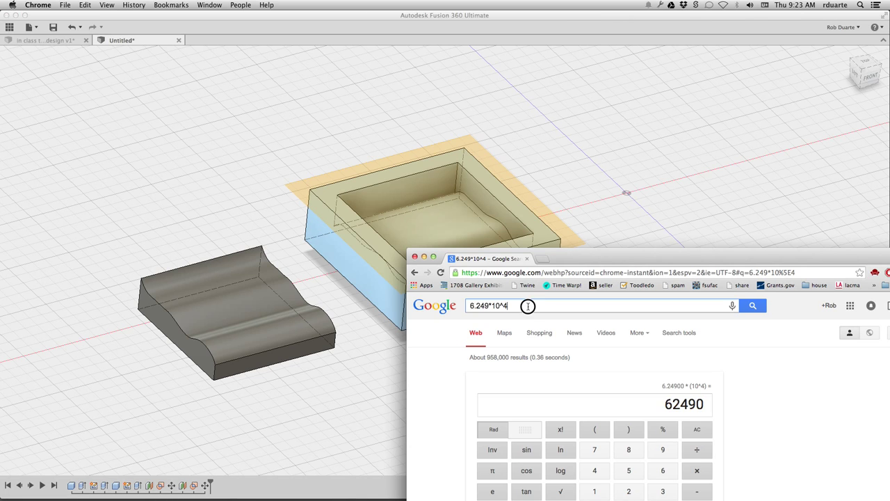
{"action": "key", "text": "BackSpace"}
{"action": "key", "text": "BackSpace"}
{"action": "key", "text": "BackSpace"}
{"action": "key", "text": "BackSpace"}
{"action": "key", "text": "BackSpace"}
{"action": "key", "text": "BackSpace"}
{"action": "key", "text": "BackSpace"}
{"action": "key", "text": "BackSpace"}
{"action": "key", "text": "BackSpace"}
{"action": "key", "text": "BackSpace"}
{"action": "type", "text": "62490"}
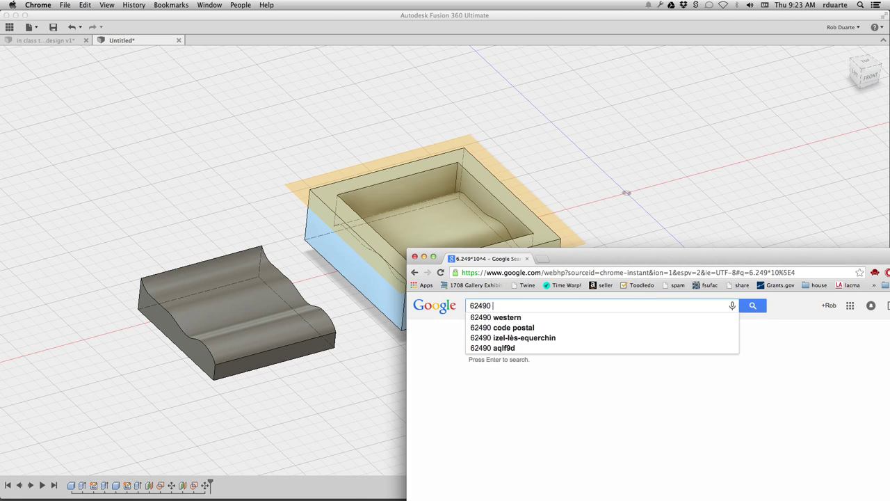
{"action": "type", "text": " cub"}
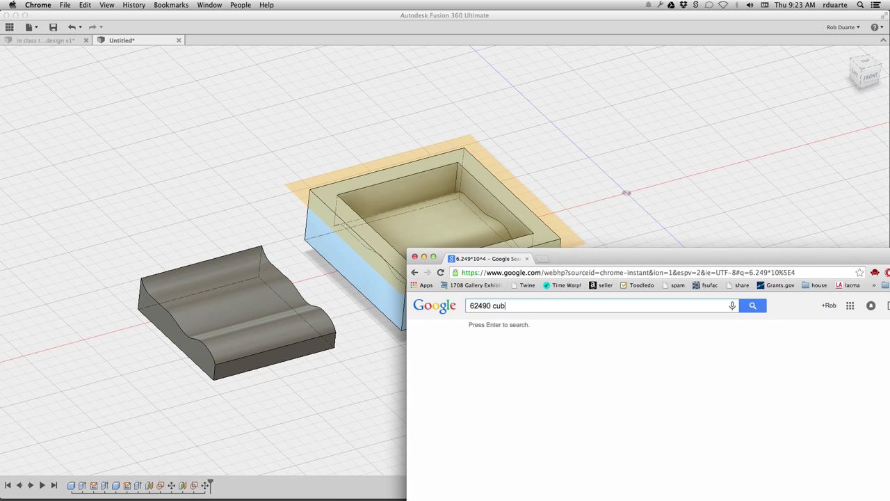
{"action": "type", "text": "ic mm to cc"}
{"action": "key", "text": "Return"}
{"action": "left_click_drag", "start_coordinate": [568, 259], "coordinate": [400, 67]}
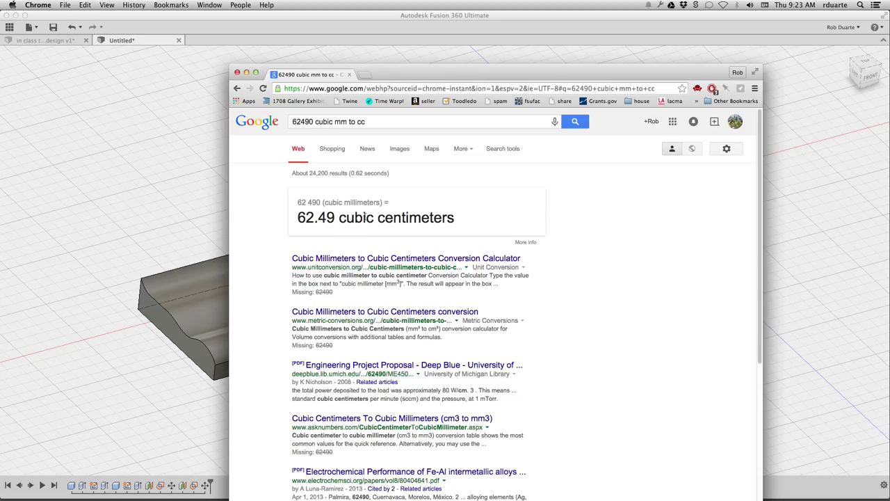
{"action": "left_click_drag", "start_coordinate": [335, 218], "coordinate": [286, 219]}
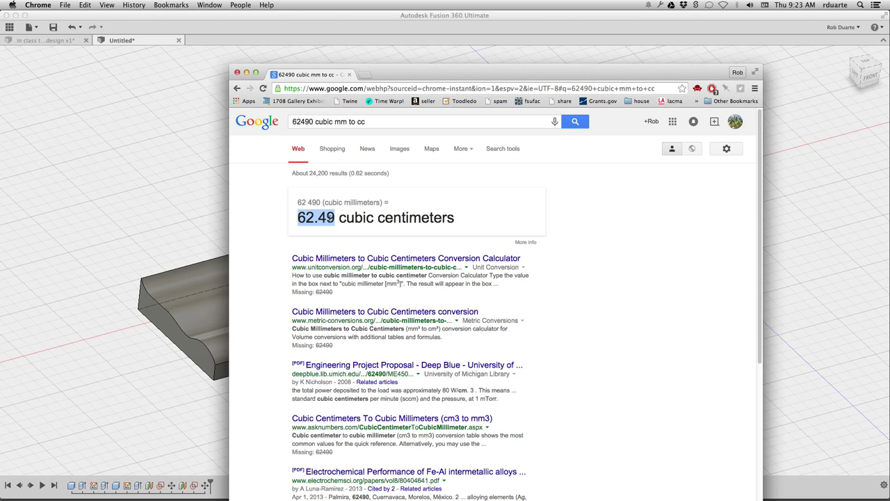
{"action": "triple_click", "coordinate": [368, 219]}
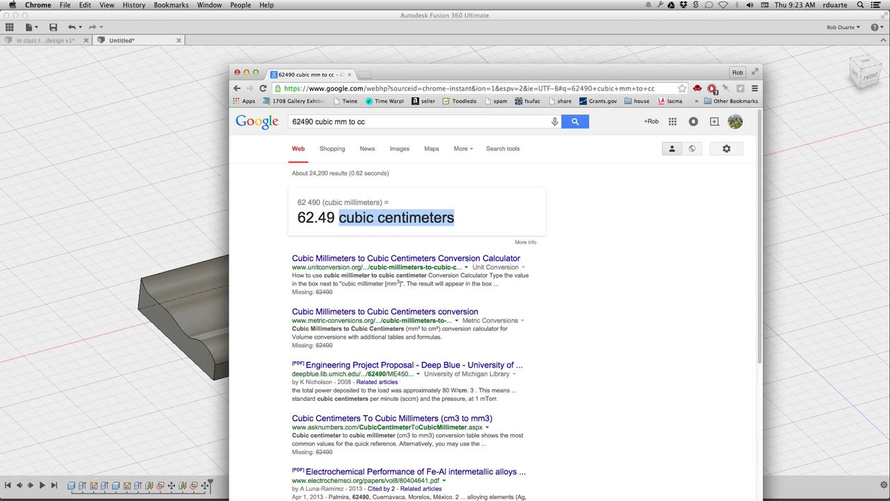
{"action": "left_click_drag", "start_coordinate": [336, 217], "coordinate": [298, 218]}
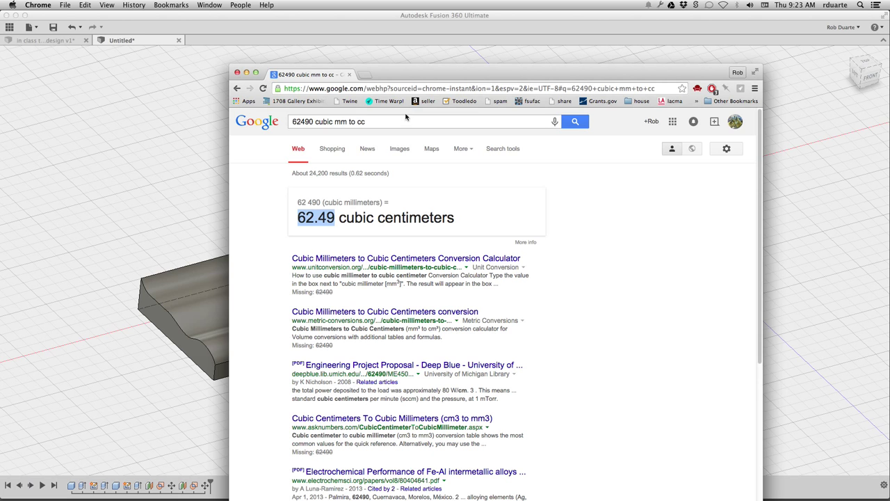
- Return to Fusion 360, close the silicone mold's properties, and open the final casting body's properties to examine its volume
{"action": "left_click_drag", "start_coordinate": [400, 77], "coordinate": [508, 100]}
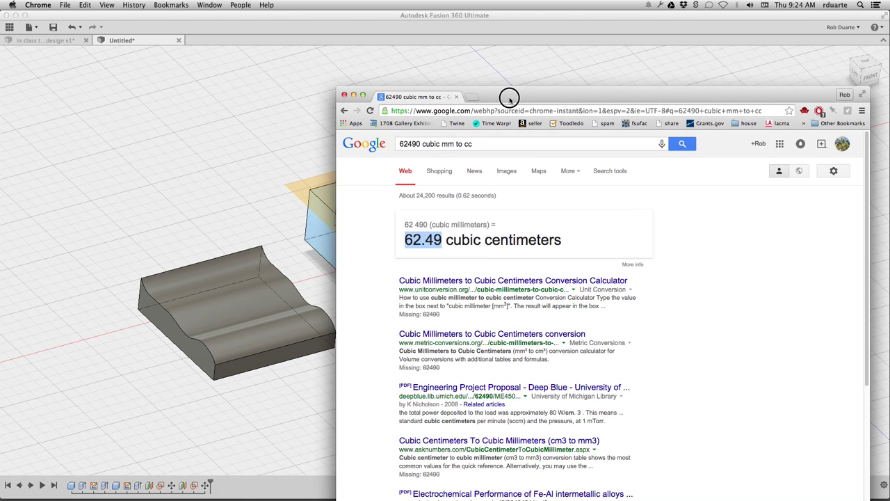
{"action": "left_click", "coordinate": [271, 163]}
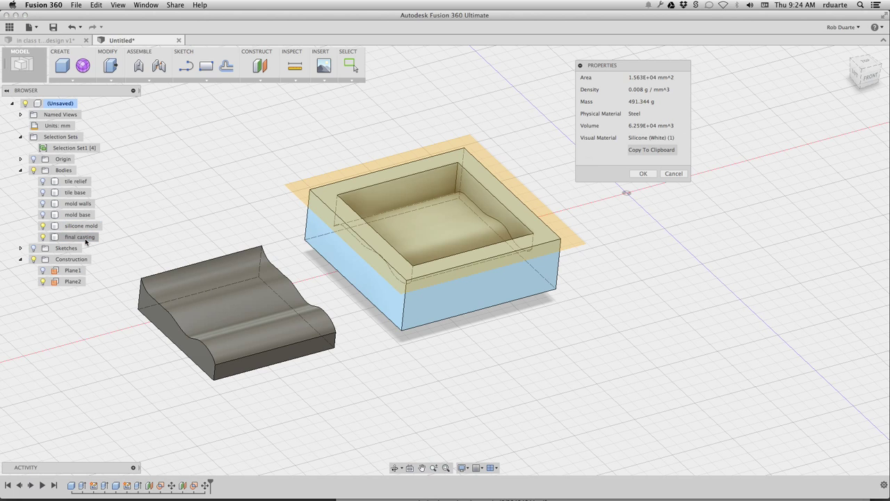
{"action": "left_click", "coordinate": [645, 174]}
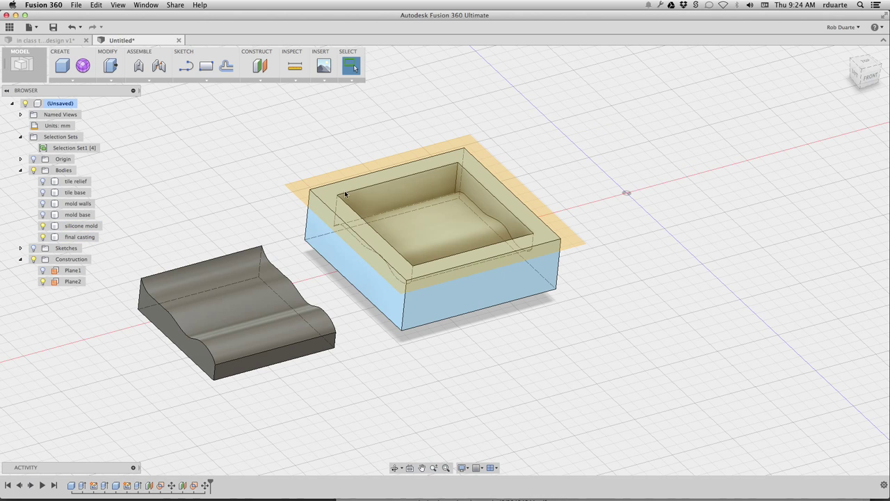
{"action": "left_click", "coordinate": [78, 238]}
{"action": "right_click", "coordinate": [78, 238]}
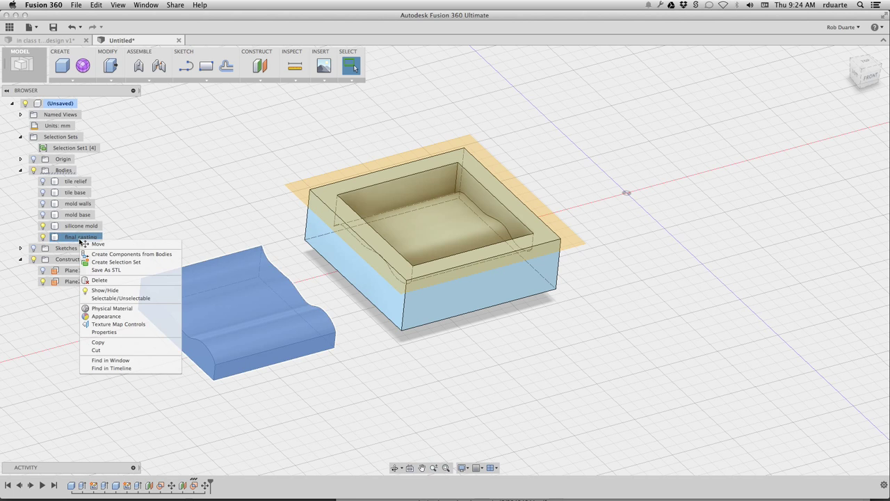
{"action": "left_click", "coordinate": [116, 332]}
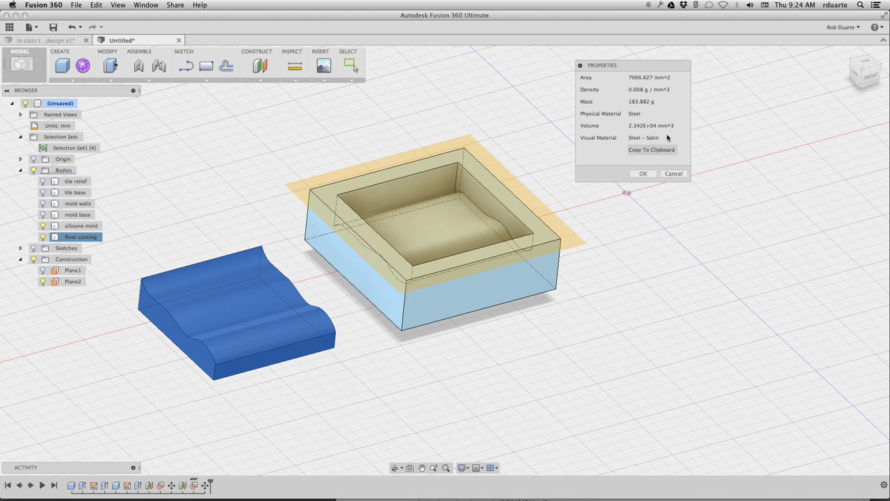
- Switch to Google Chrome and convert the final casting's volume by searching for 23420 cubic mm to cc
{"action": "key", "text": "super+Tab"}
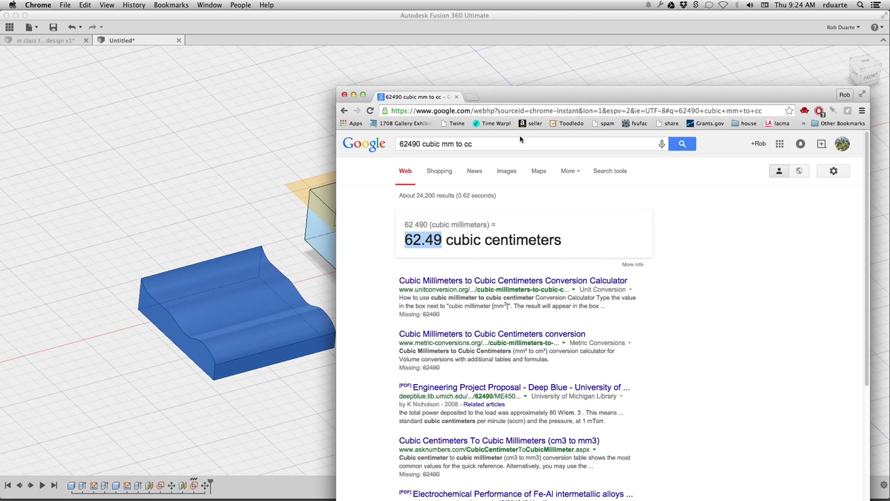
{"action": "left_click", "coordinate": [422, 143]}
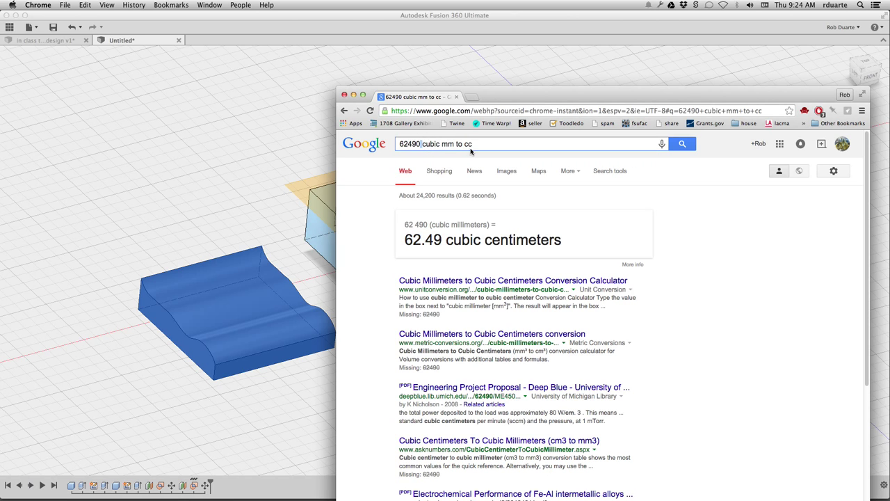
{"action": "left_click_drag", "start_coordinate": [481, 145], "coordinate": [390, 139]}
{"action": "type", "text": "23"}
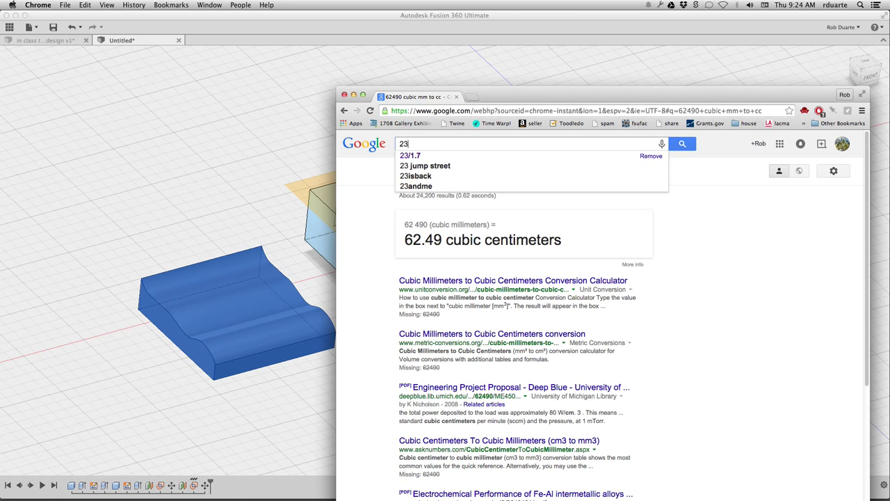
{"action": "key", "text": "super+Tab"}
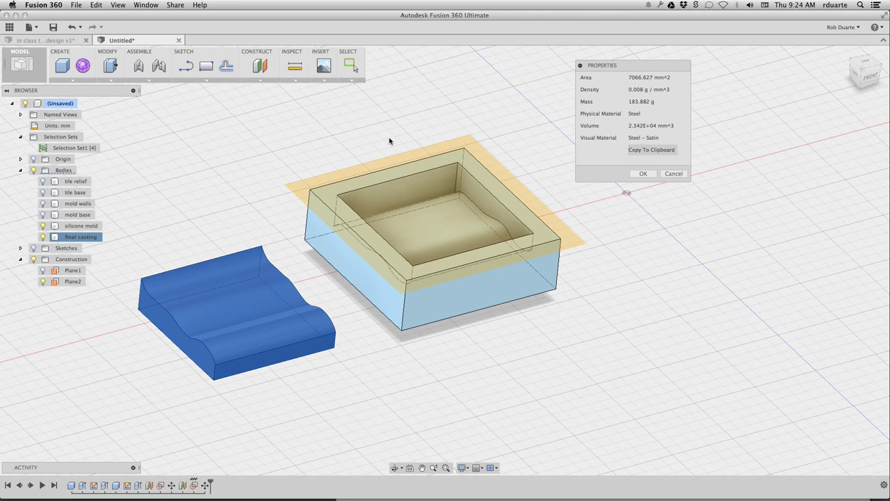
{"action": "key", "text": "super+Tab"}
{"action": "type", "text": "429"}
{"action": "key", "text": "BackSpace"}
{"action": "type", "text": "0 cubi"}
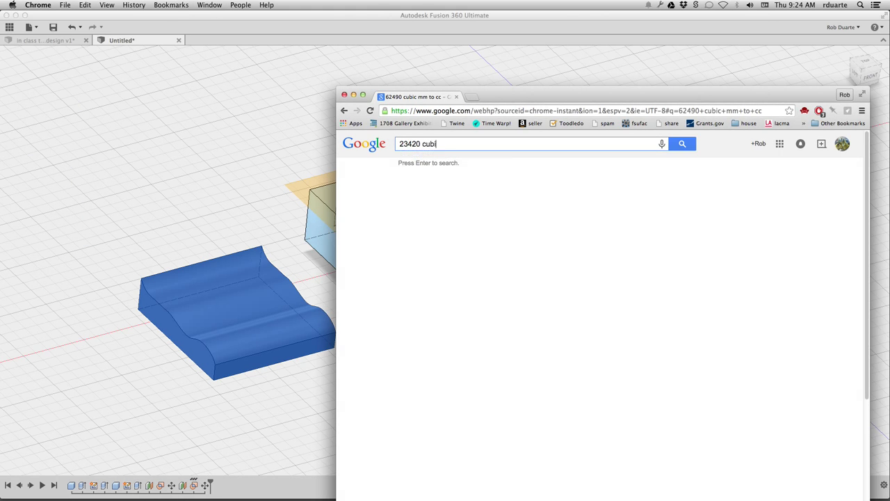
{"action": "type", "text": "c mm to cc"}
{"action": "key", "text": "Return"}
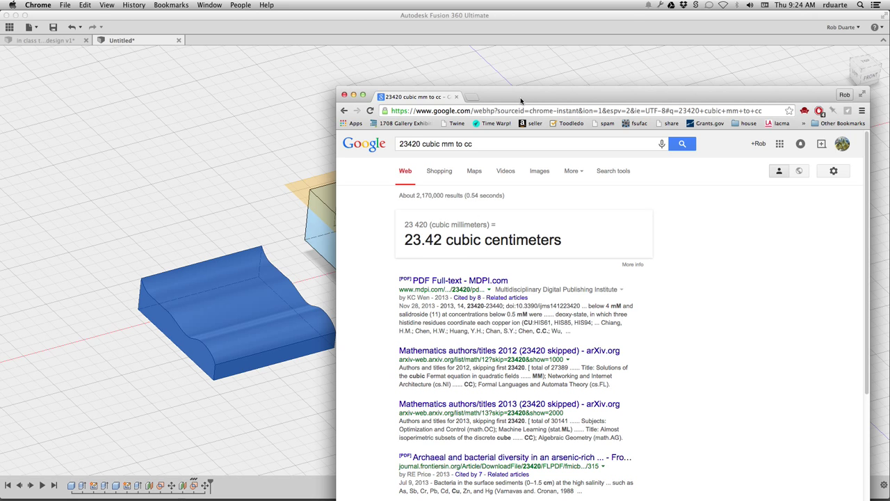
- Search Google for volume of a crayon in a new tab and open the Answers.com result
{"action": "left_click_drag", "start_coordinate": [522, 97], "coordinate": [448, 43]}
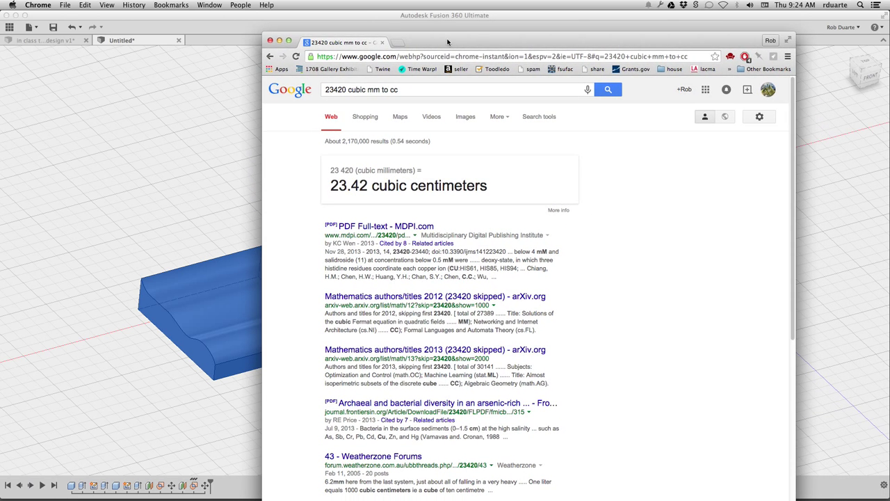
{"action": "key", "text": "super+t"}
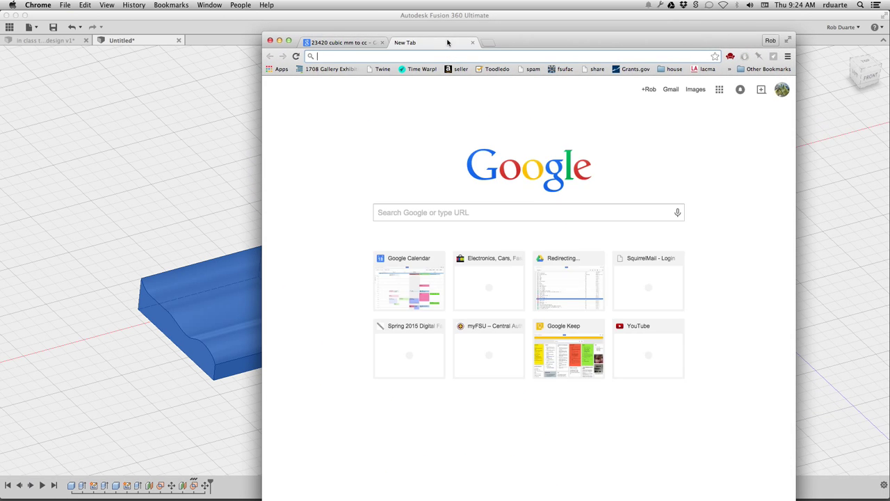
{"action": "type", "text": "volume "}
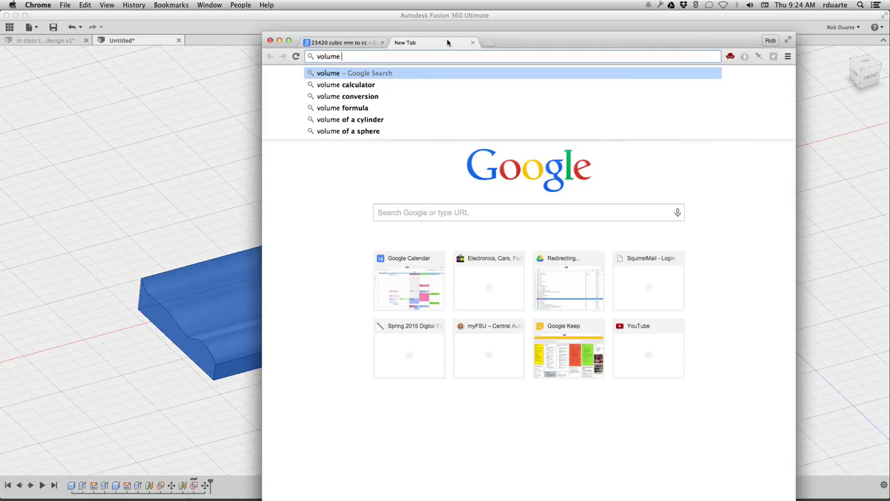
{"action": "type", "text": "of a cray"}
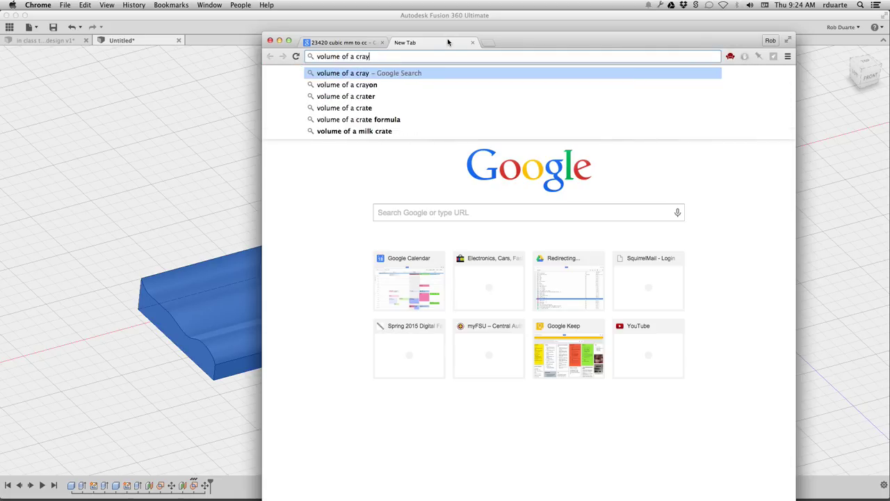
{"action": "type", "text": "on"}
{"action": "key", "text": "Return"}
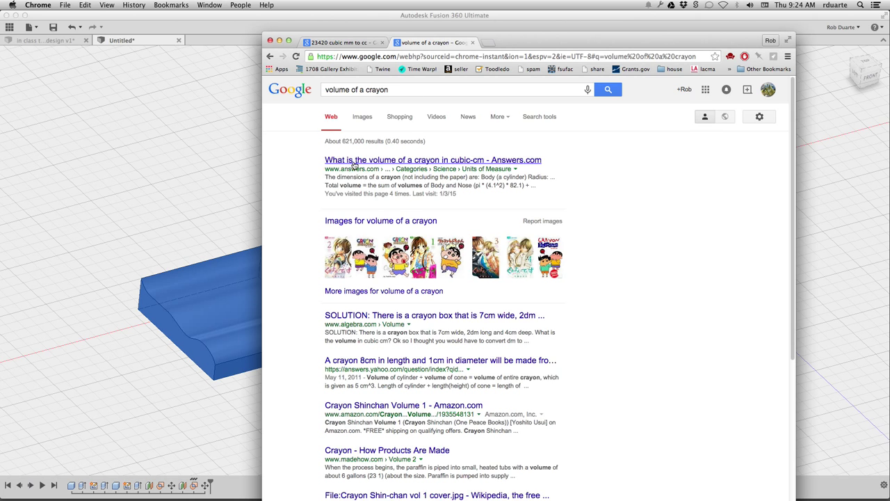
{"action": "left_click", "coordinate": [358, 162]}
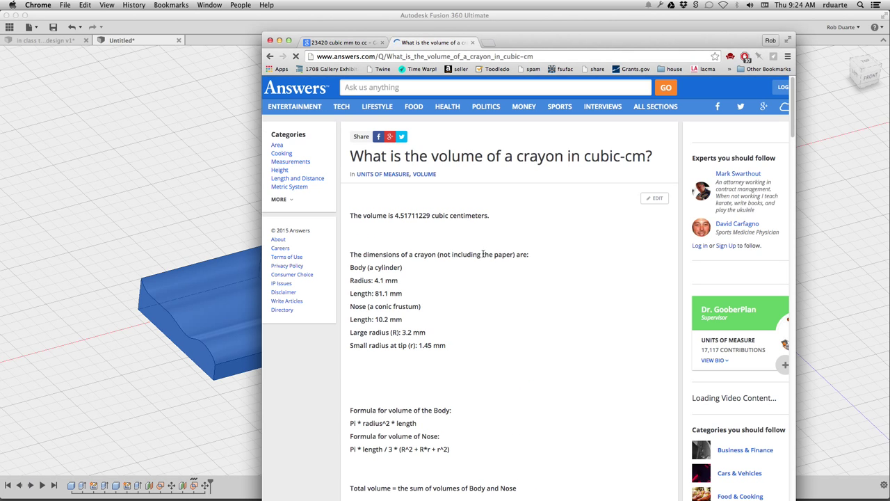
- Examine the crayon volume calculation on Answers.com and compare it with the final casting's converted volume
{"action": "scroll", "coordinate": [483, 256], "scroll_direction": "down", "scroll_amount": 3}
{"action": "scroll", "coordinate": [484, 256], "scroll_direction": "down", "scroll_amount": 2}
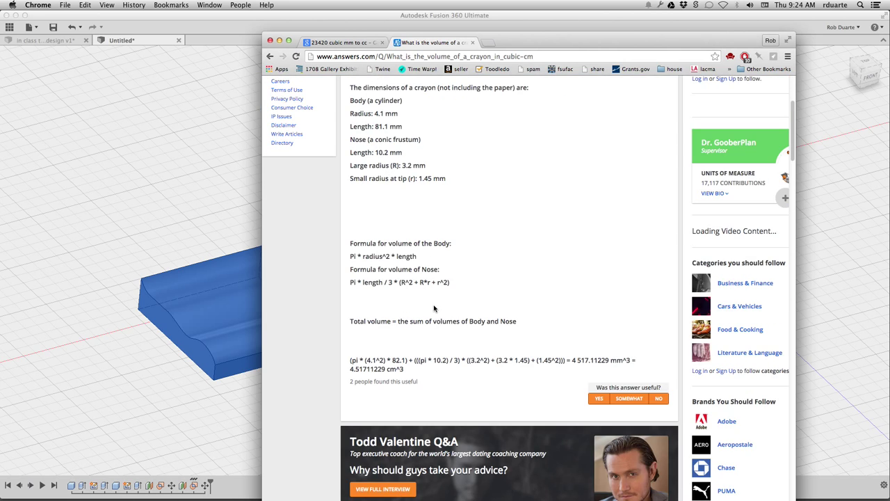
{"action": "scroll", "coordinate": [434, 306], "scroll_direction": "down", "scroll_amount": 2}
{"action": "scroll", "coordinate": [434, 306], "scroll_direction": "down", "scroll_amount": 2}
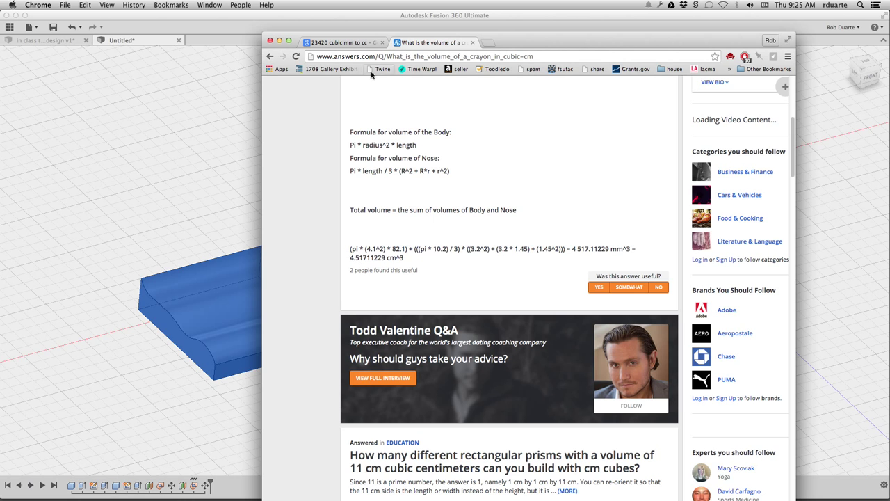
{"action": "left_click", "coordinate": [358, 43]}
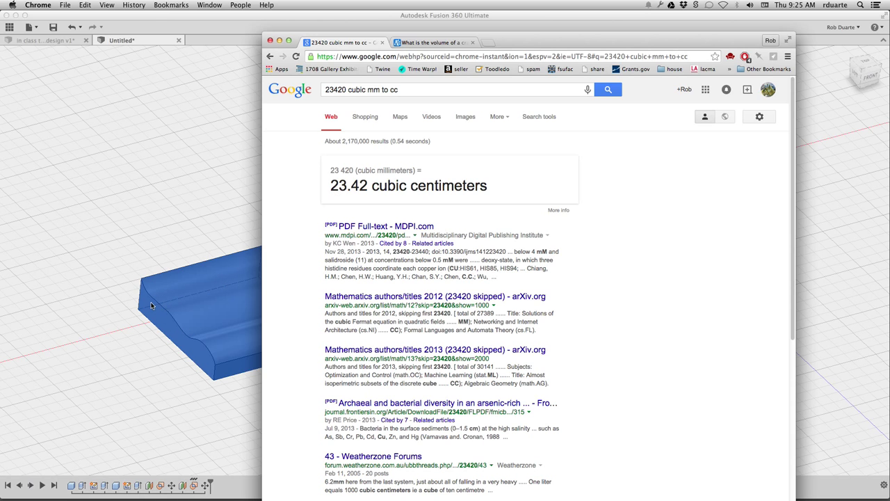
{"action": "left_click", "coordinate": [428, 43]}
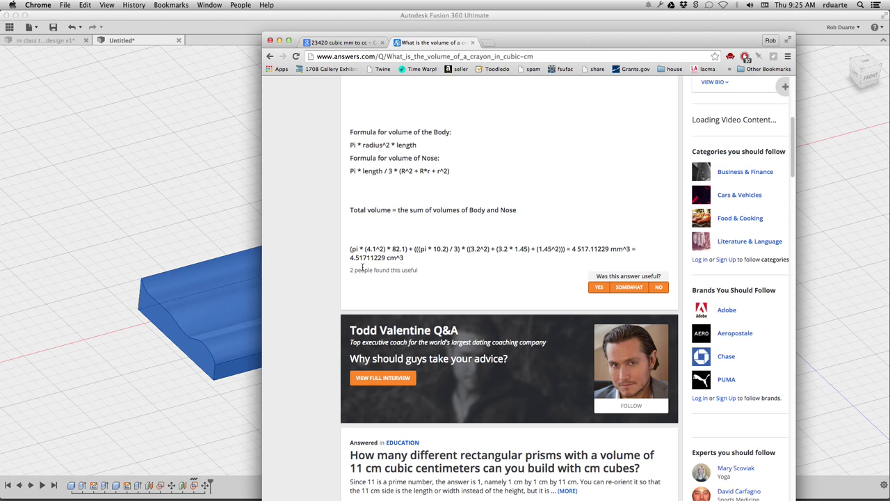
- Move the browser window off the blue model and recheck the casting's cc conversion against the Answers.com crayon volume to estimate the crayons needed
{"action": "left_click", "coordinate": [350, 43]}
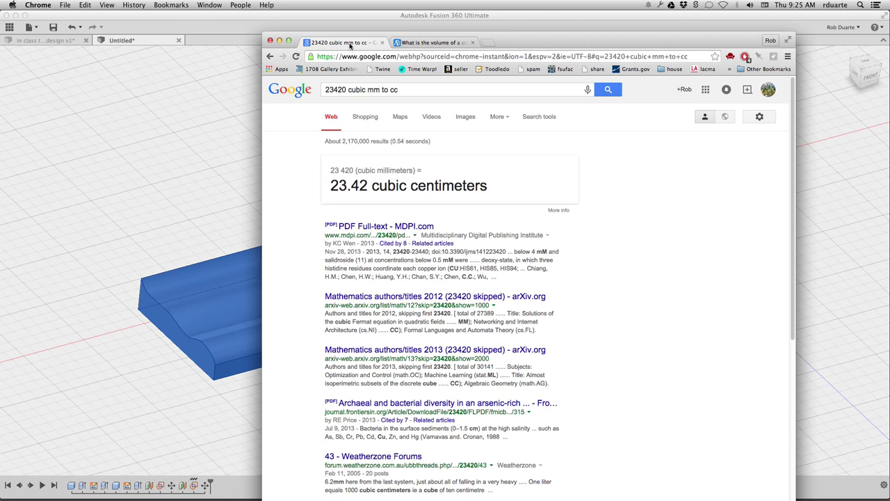
{"action": "left_click_drag", "start_coordinate": [520, 38], "coordinate": [574, 31]}
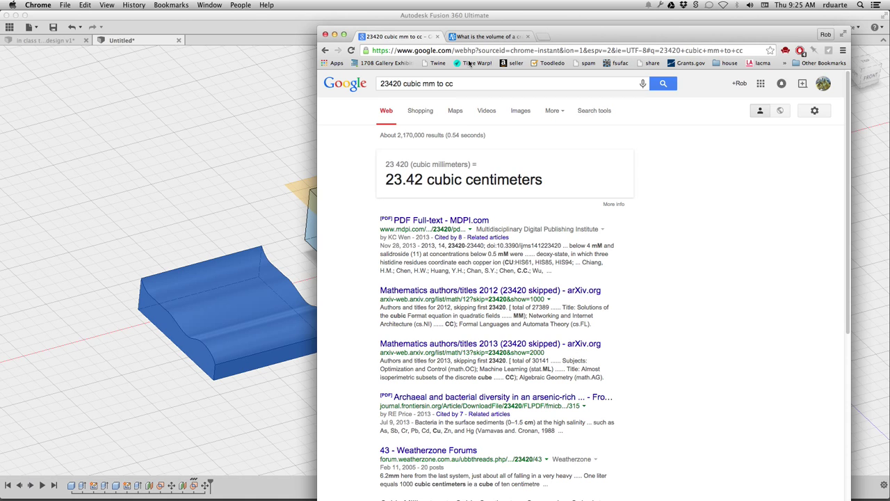
{"action": "left_click", "coordinate": [487, 37]}
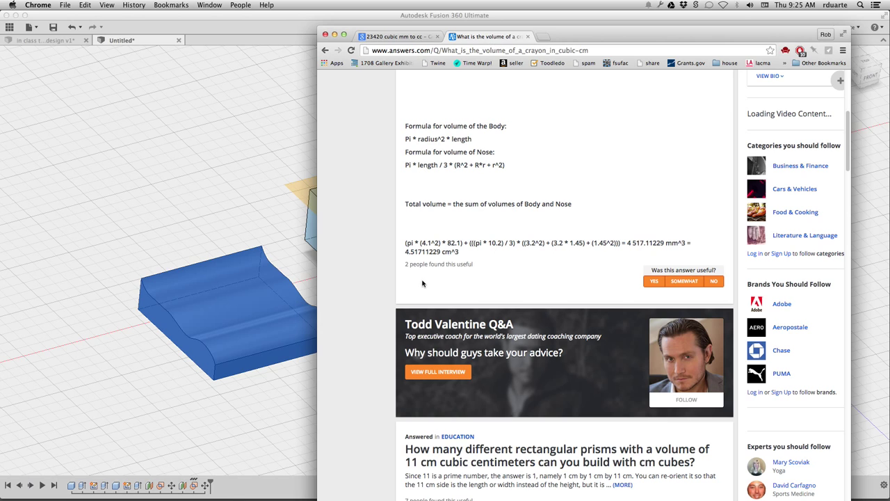
{"action": "left_click", "coordinate": [392, 38]}
{"action": "left_click", "coordinate": [486, 37]}
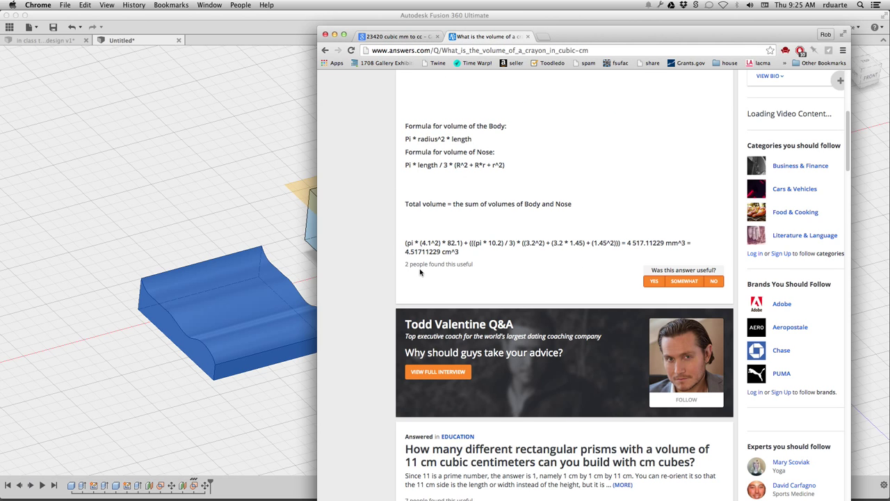
{"action": "left_click", "coordinate": [408, 37]}
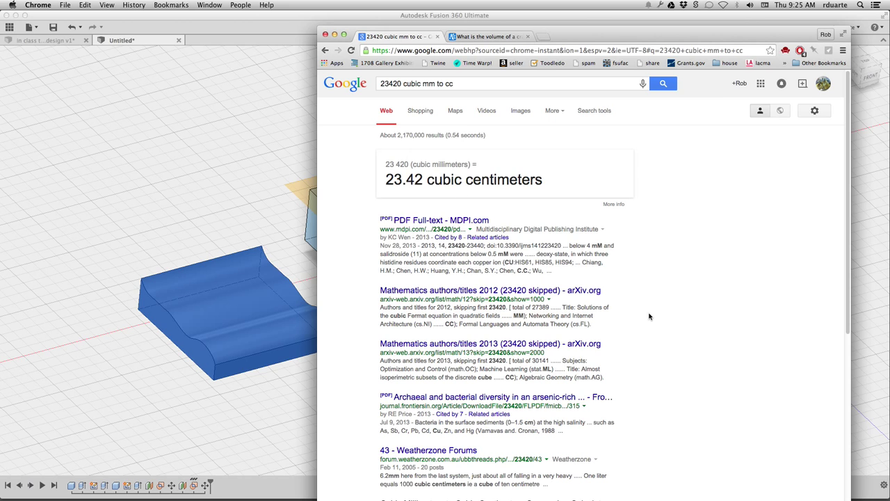
{"action": "left_click", "coordinate": [824, 427]}
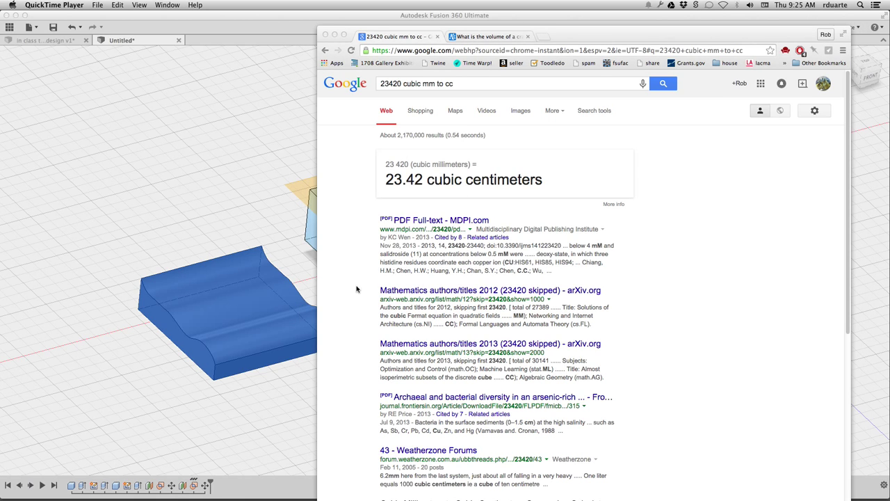